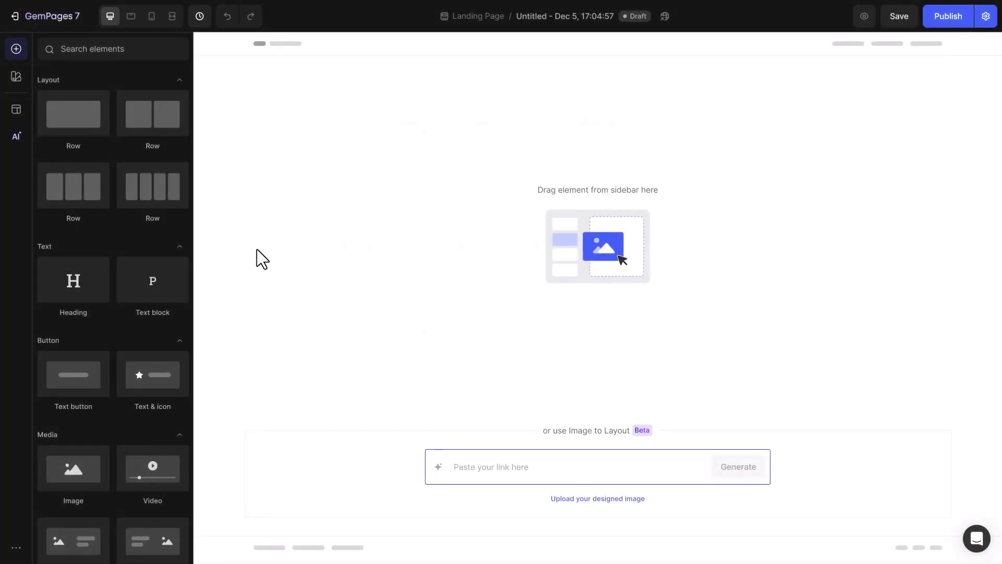
# - Add a single-column row to the page and set its section's top and bottom padding to 80 px for desktop
pyautogui.moveTo(94, 119); pyautogui.dragTo(293, 221)
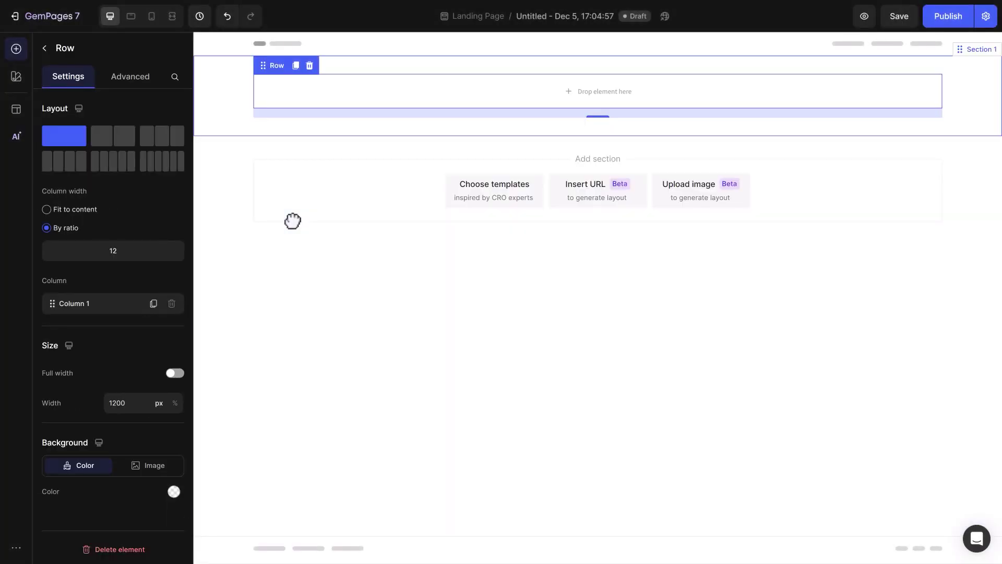
pyautogui.click(978, 48)
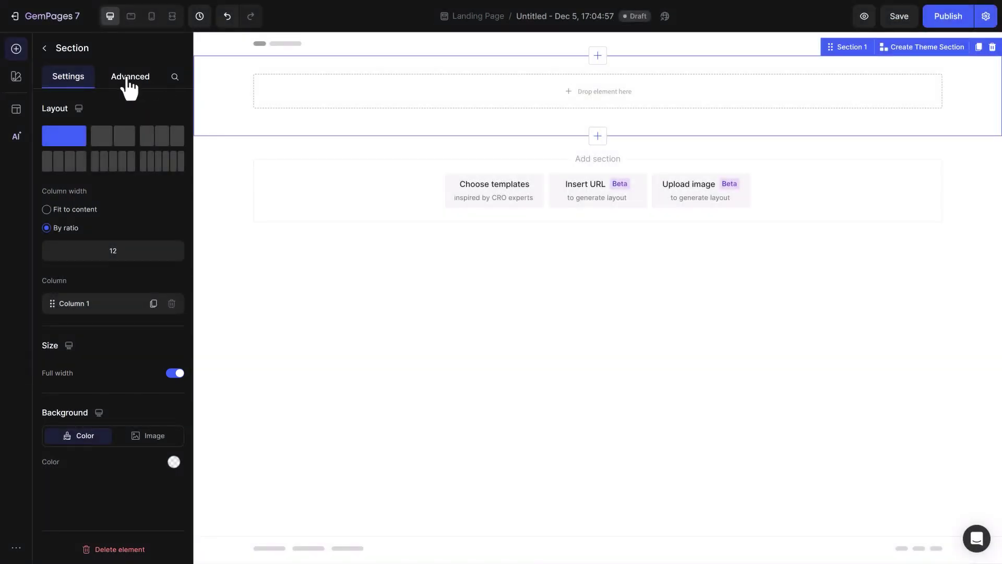
pyautogui.click(127, 78)
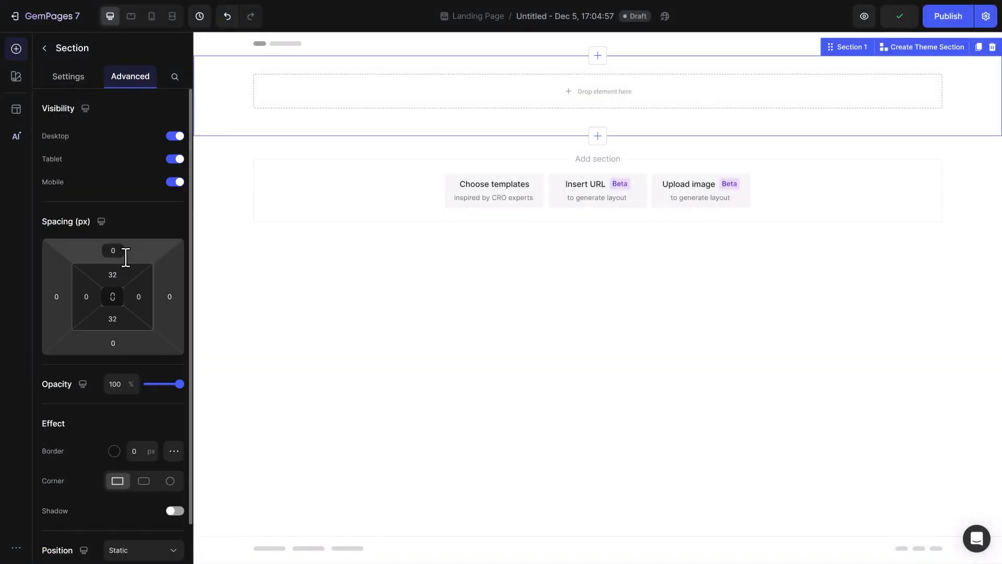
pyautogui.click(112, 274)
pyautogui.click(124, 453)
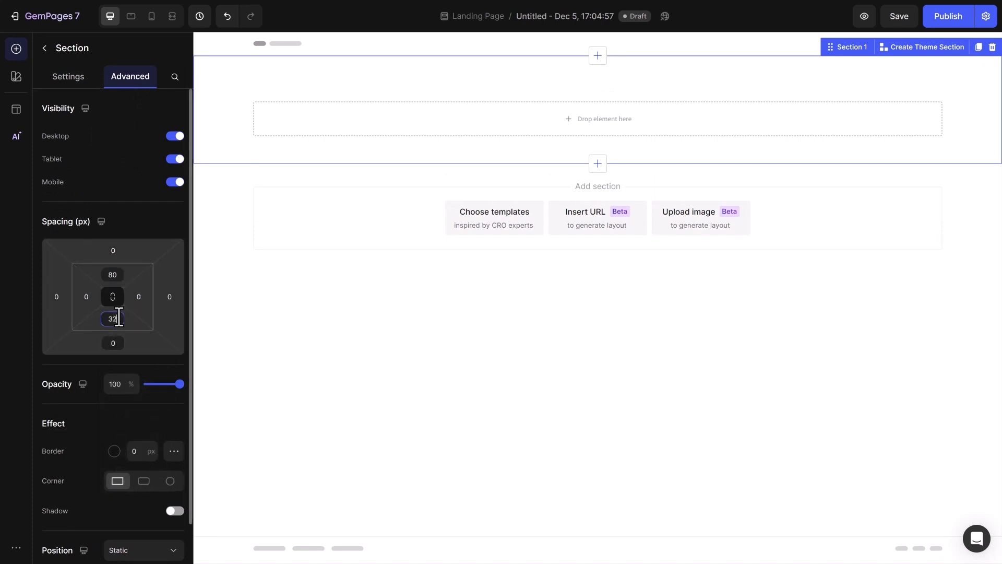
pyautogui.click(112, 319)
pyautogui.click(127, 496)
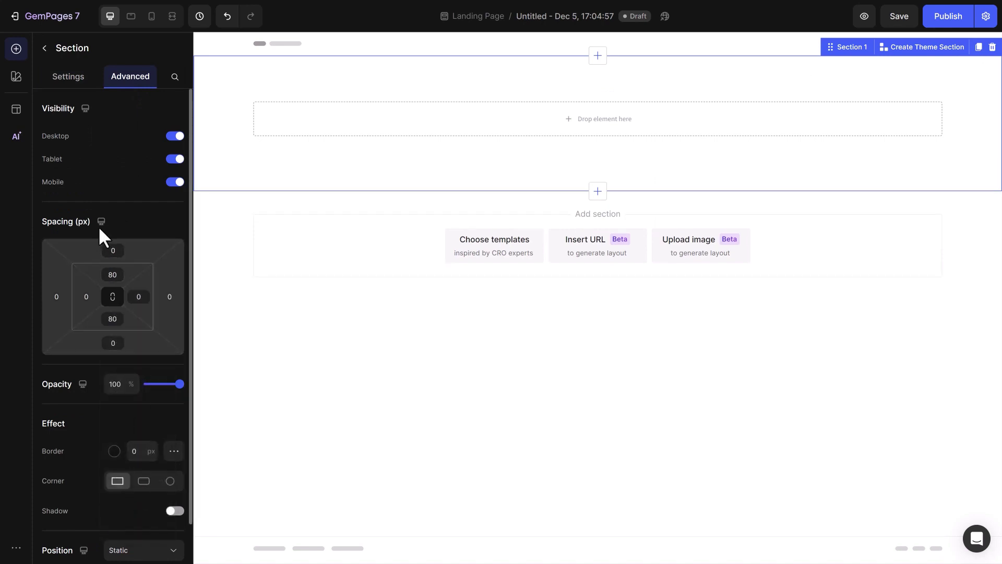
# - Set the section's left and right padding to 16 px for tablet and return to the desktop layout
pyautogui.moveTo(100, 222)
pyautogui.click(102, 261)
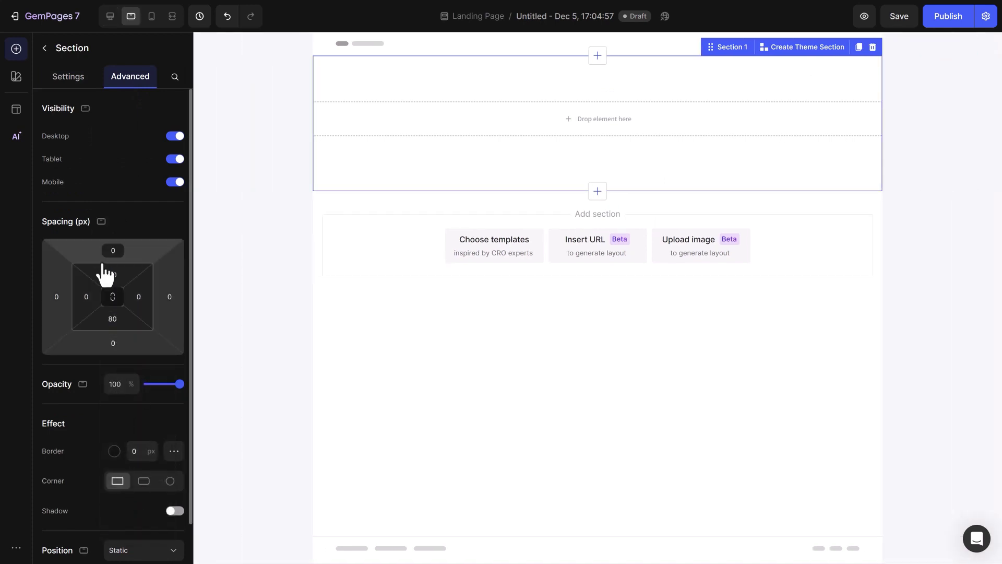
pyautogui.click(86, 297)
pyautogui.click(110, 406)
pyautogui.click(138, 297)
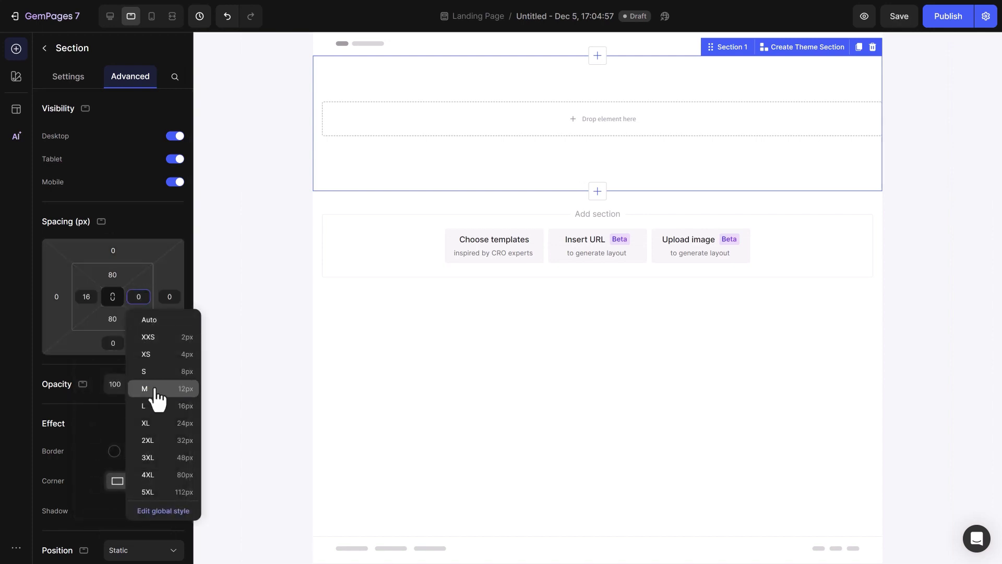
pyautogui.click(157, 406)
pyautogui.moveTo(98, 221)
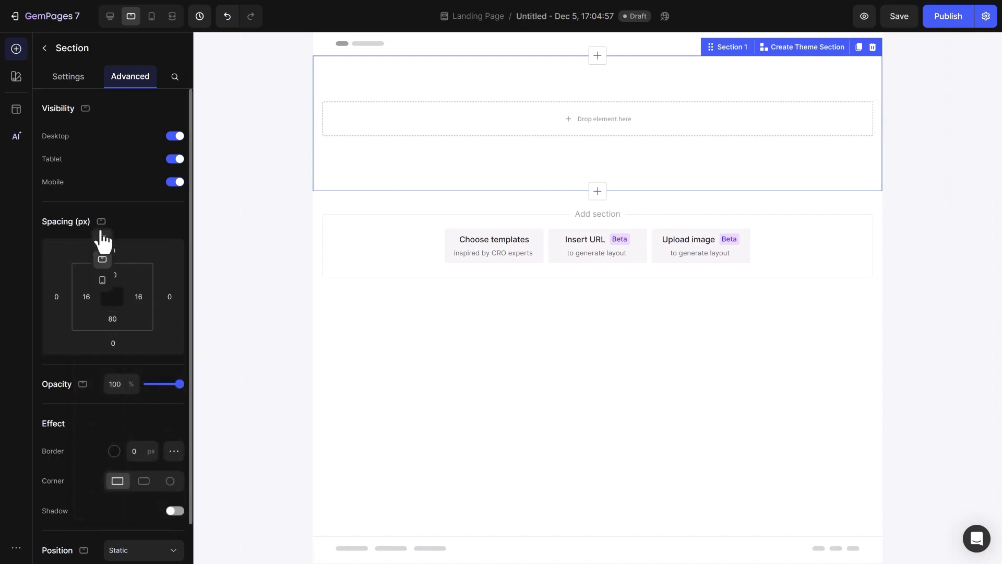
pyautogui.click(102, 241)
# - Set the row's desktop width to 1170 px and turn off its full width for tablet and mobile
pyautogui.click(331, 123)
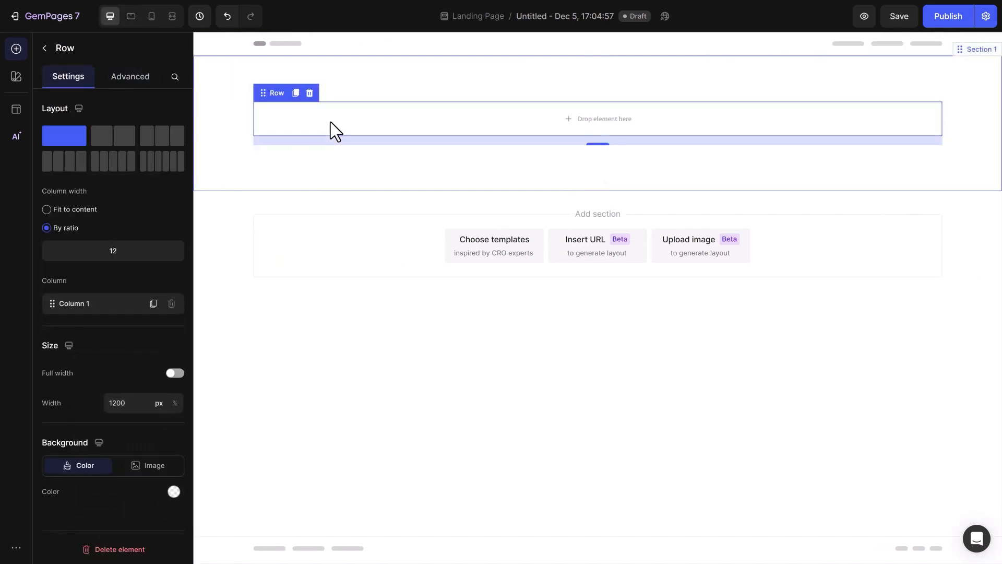
pyautogui.write('1170')
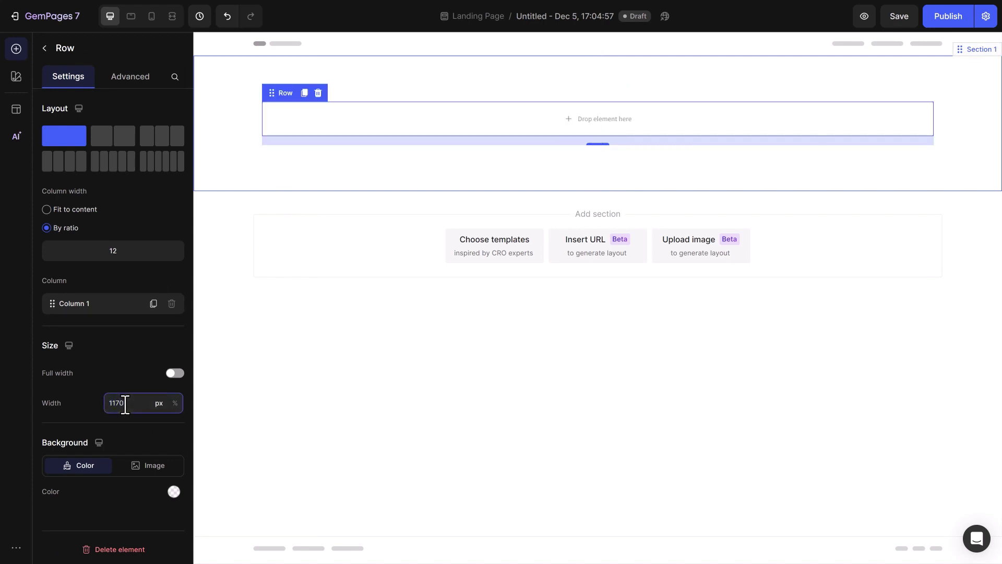
pyautogui.moveTo(70, 347)
pyautogui.click(69, 382)
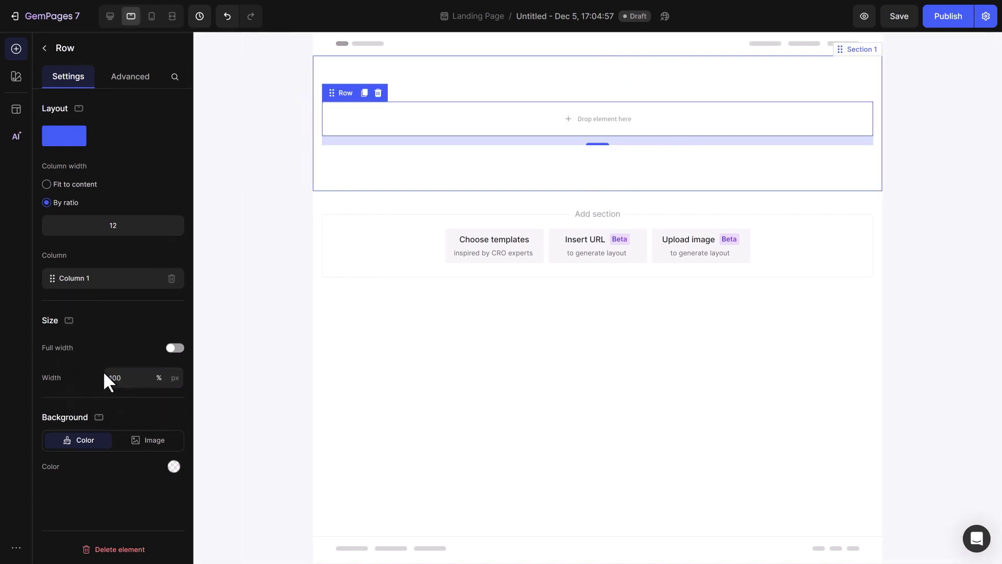
pyautogui.click(174, 348)
pyautogui.click(69, 372)
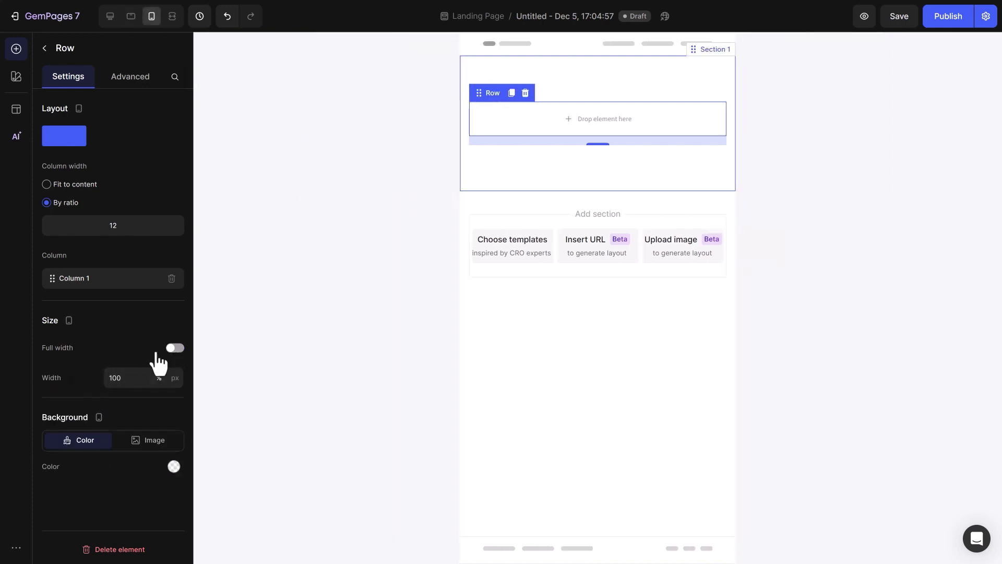
pyautogui.click(70, 345)
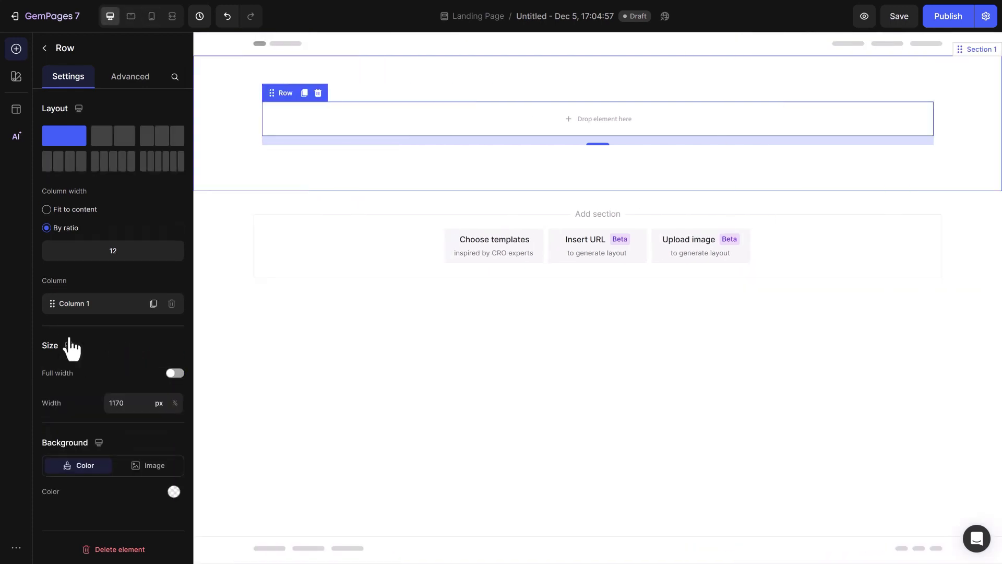
# - Give the row a bottom margin of 24 px and a bottom padding of 24 px
pyautogui.click(130, 77)
pyautogui.click(113, 342)
pyautogui.click(137, 471)
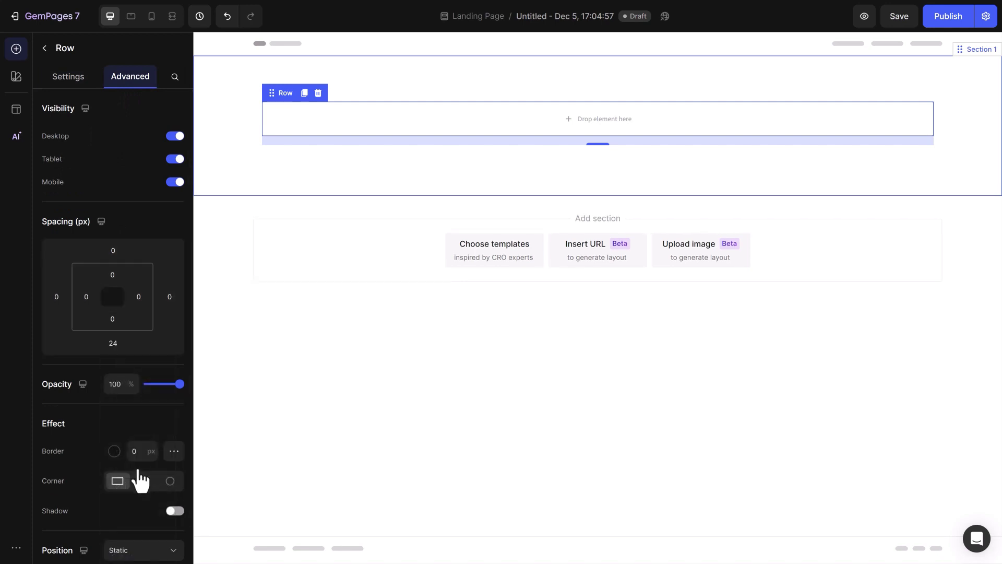
pyautogui.click(112, 319)
pyautogui.click(127, 447)
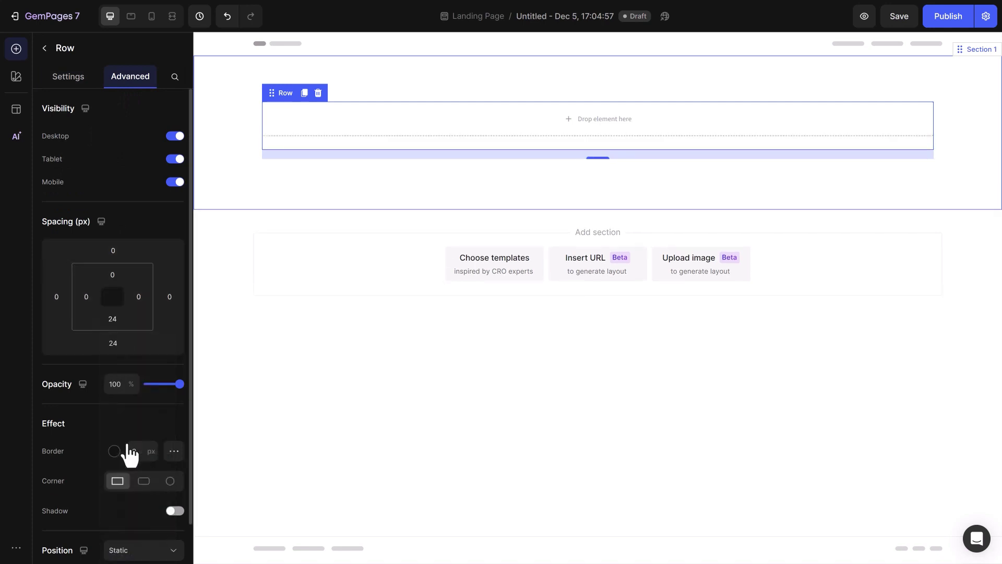
# - Place a heading in the row reading "Comparison Table Headline" and clear the formatting of its text
pyautogui.click(46, 51)
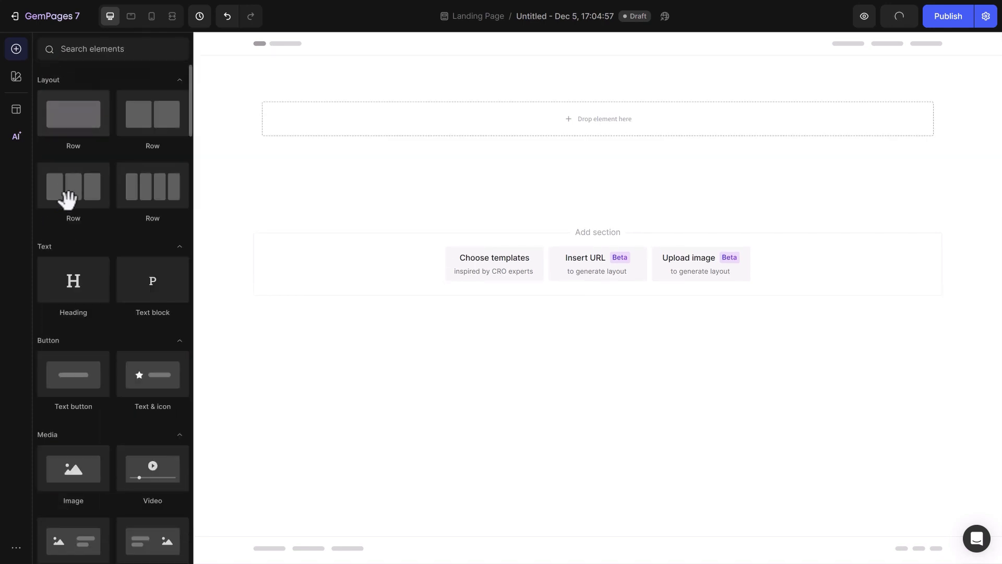
pyautogui.moveTo(73, 280); pyautogui.dragTo(575, 132)
pyautogui.doubleClick(573, 124)
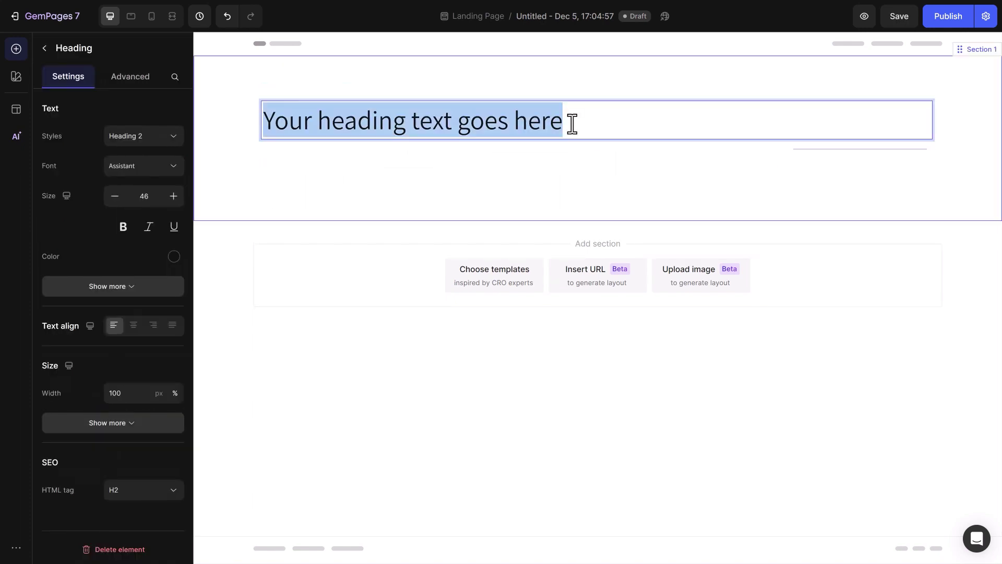
pyautogui.write('Comparison Table Headline')
pyautogui.hotkey('ctrl', 'a')
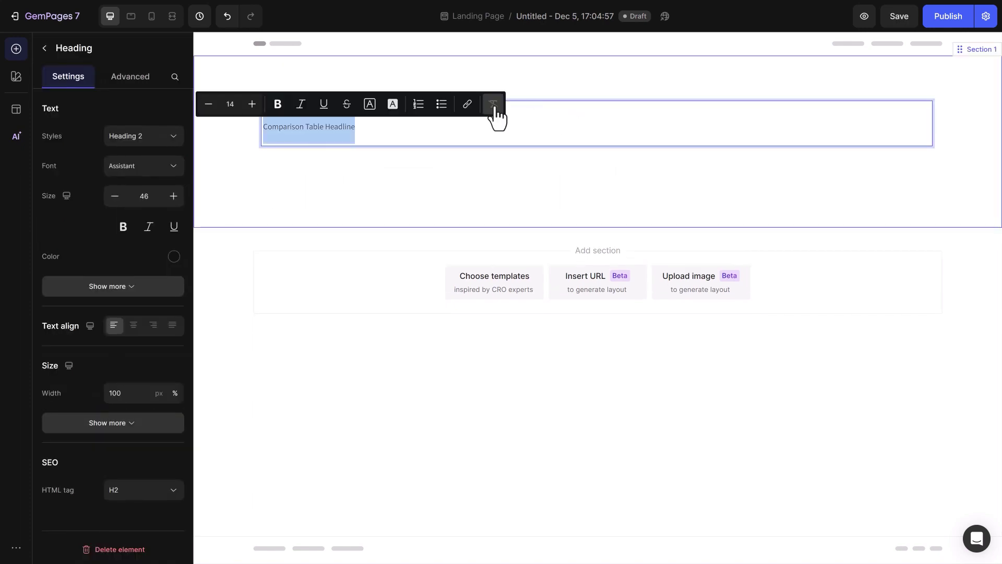
pyautogui.click(494, 104)
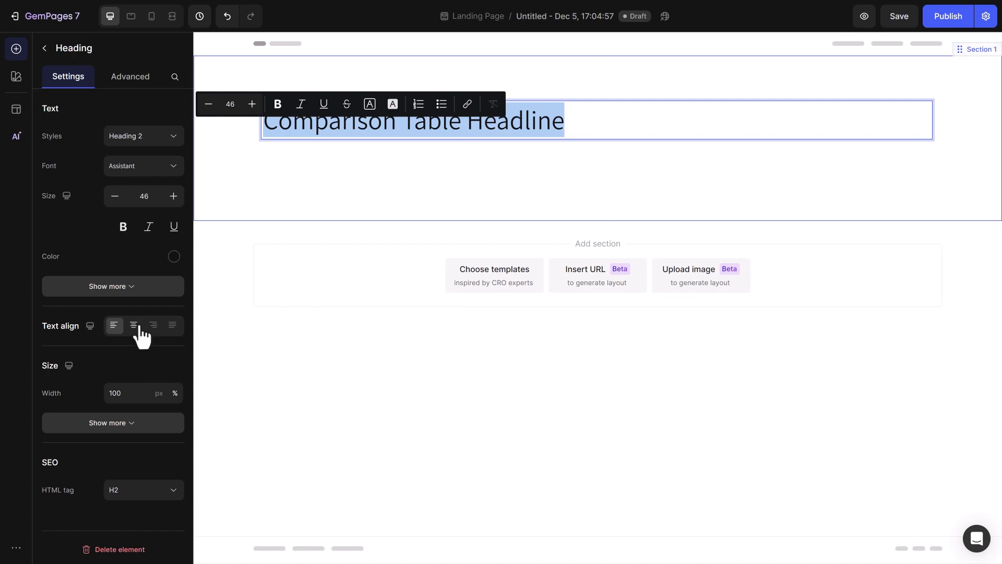
# - Center the headline and set its desktop font size to 33
pyautogui.click(136, 326)
pyautogui.write('33')
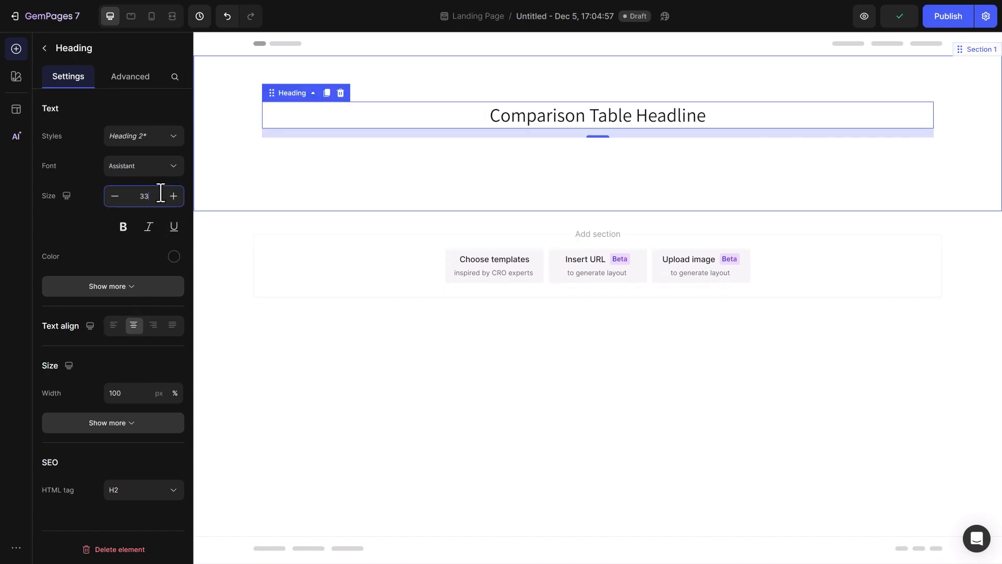
# - Change the headline's text color and give it a bold font weight
pyautogui.click(174, 257)
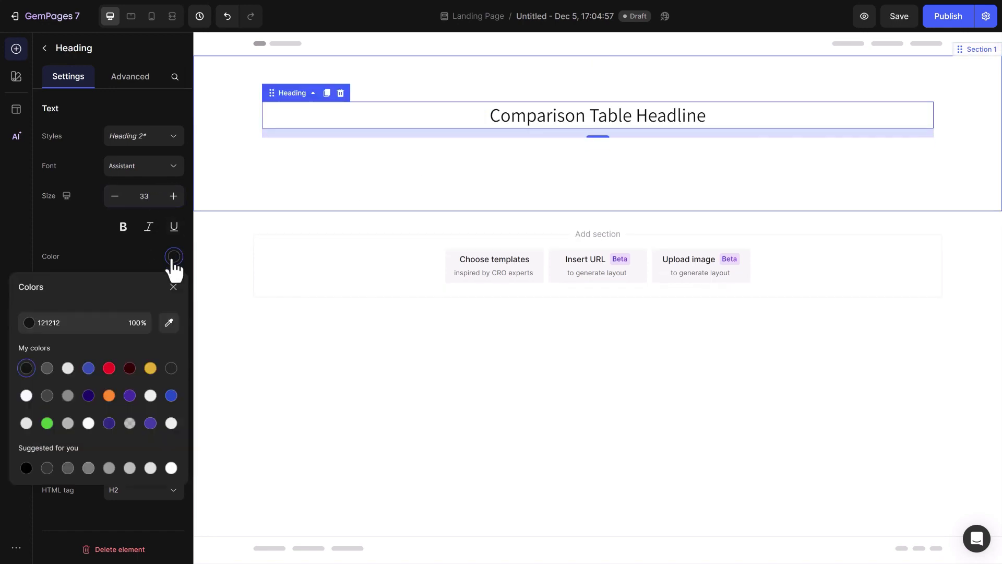
pyautogui.click(67, 322)
pyautogui.click(173, 287)
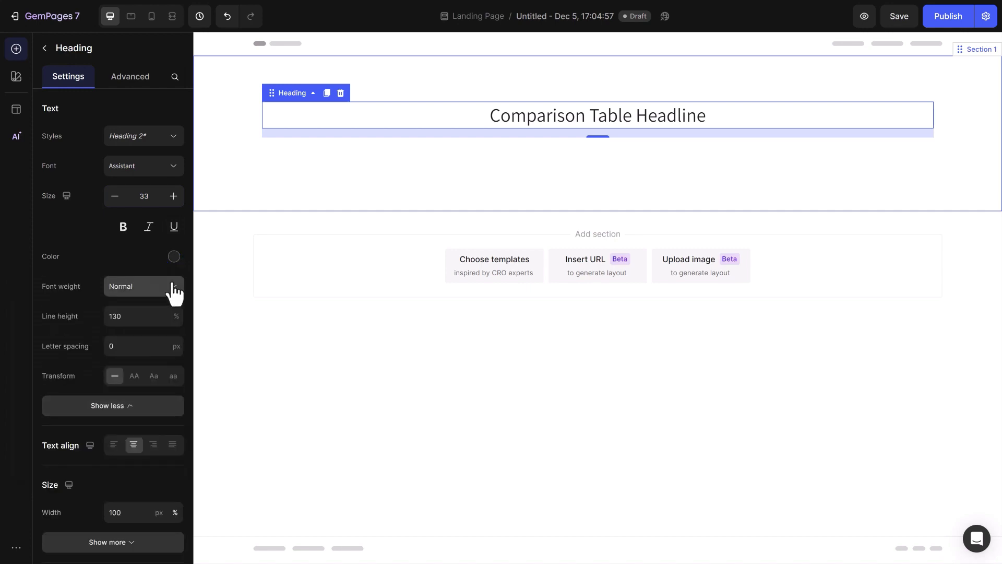
pyautogui.click(171, 286)
pyautogui.click(136, 417)
pyautogui.click(136, 412)
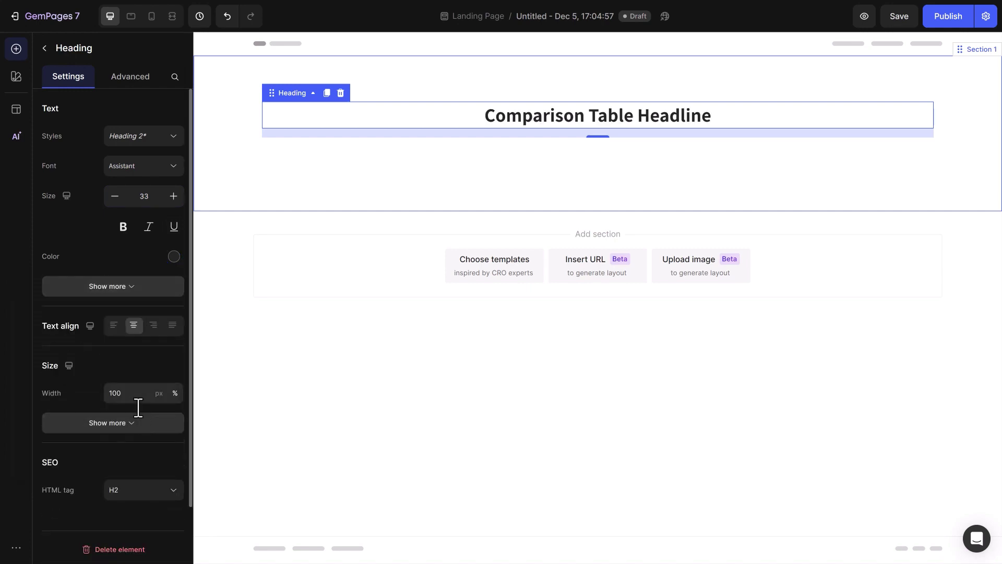
# - Set the headline's tablet font size to 33, check the mobile layout and return to desktop
pyautogui.click(135, 16)
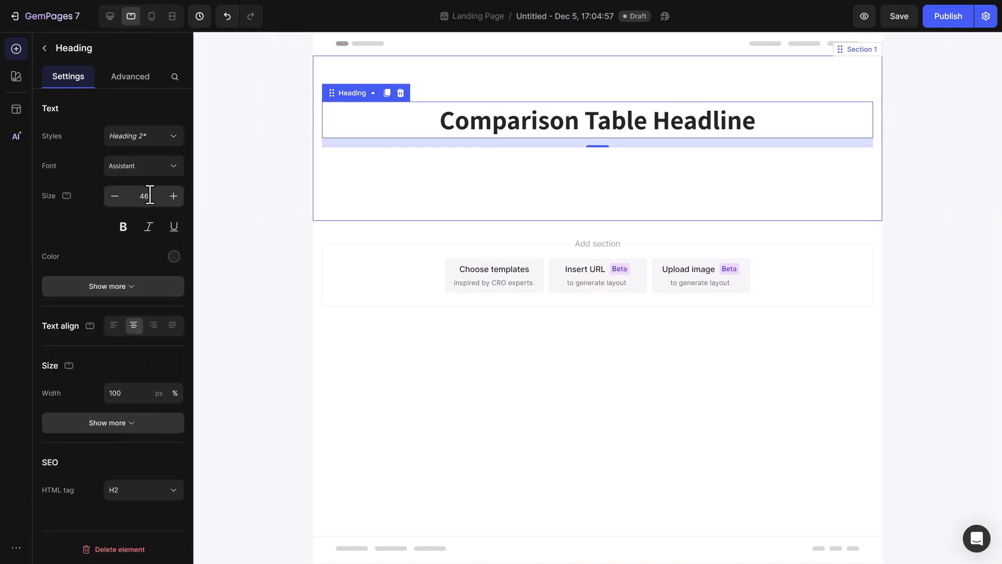
pyautogui.doubleClick(150, 196)
pyautogui.write('32')
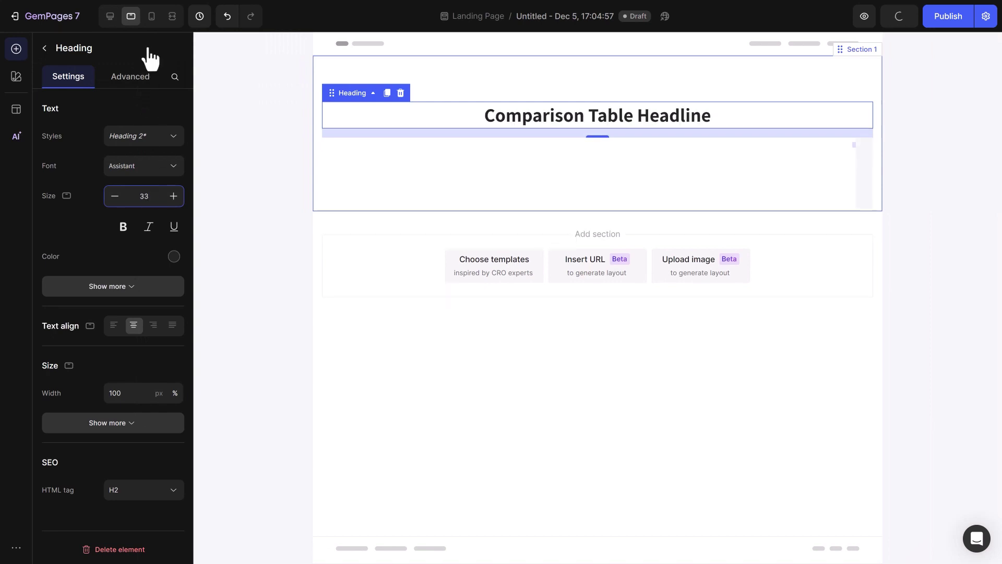
pyautogui.click(151, 19)
pyautogui.click(110, 20)
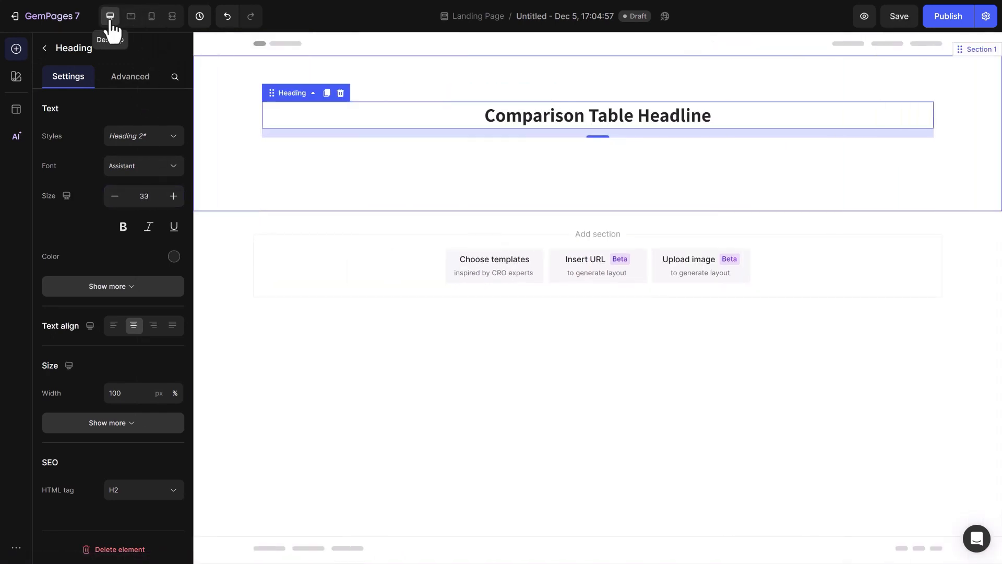
# - Add a text block below the headline reading "With other brand similar product"
pyautogui.click(46, 48)
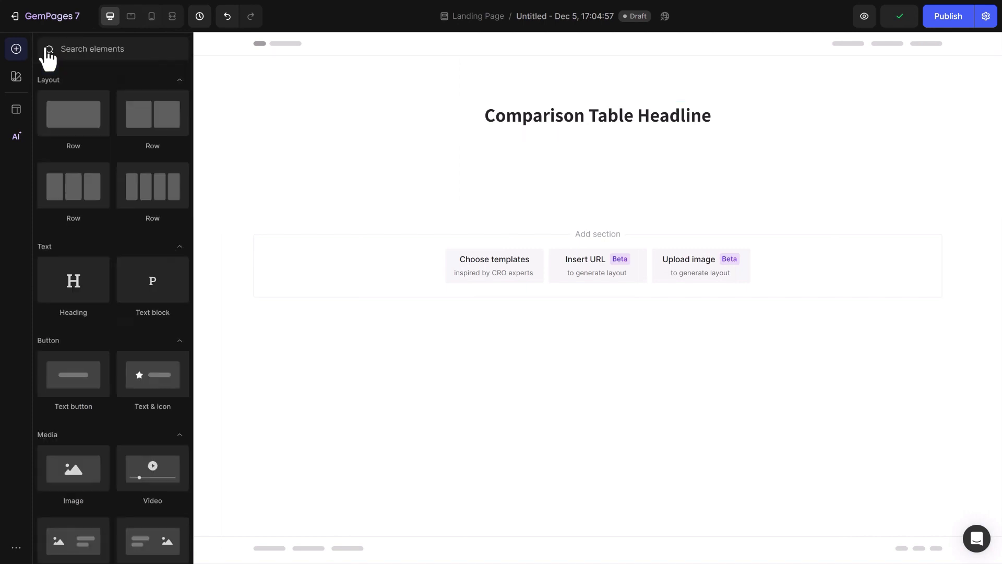
pyautogui.moveTo(148, 284); pyautogui.dragTo(577, 134)
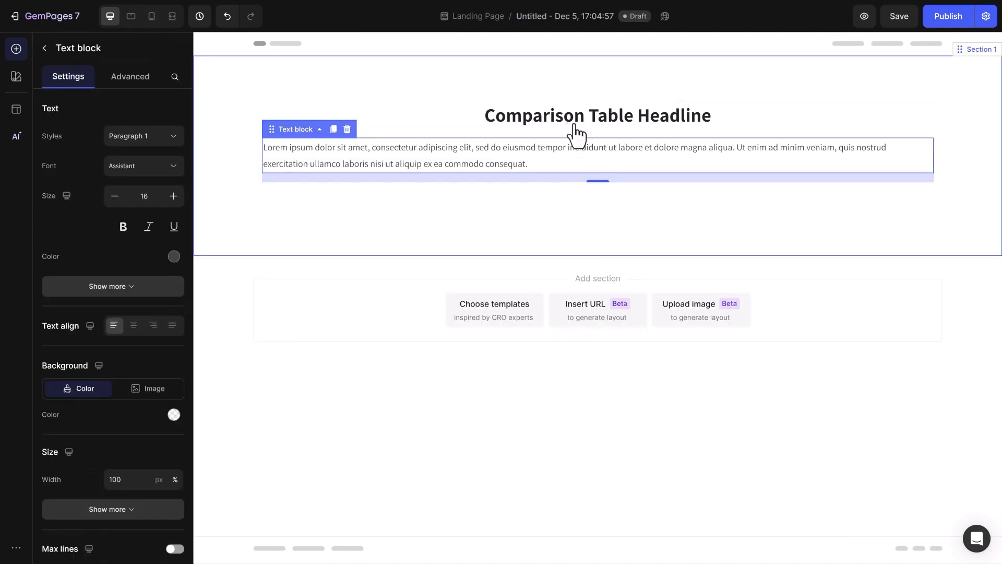
pyautogui.tripleClick(558, 160)
pyautogui.write('With other brand similar product')
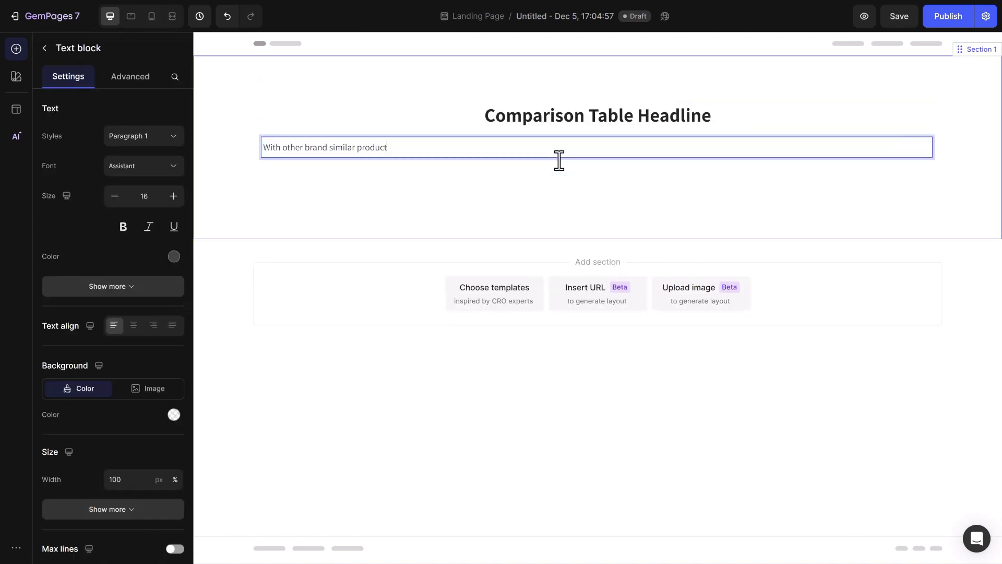
# - Set the text block's font size to 19 for desktop and tablet, and increase it for mobile
pyautogui.click(173, 196)
pyautogui.click(173, 196)
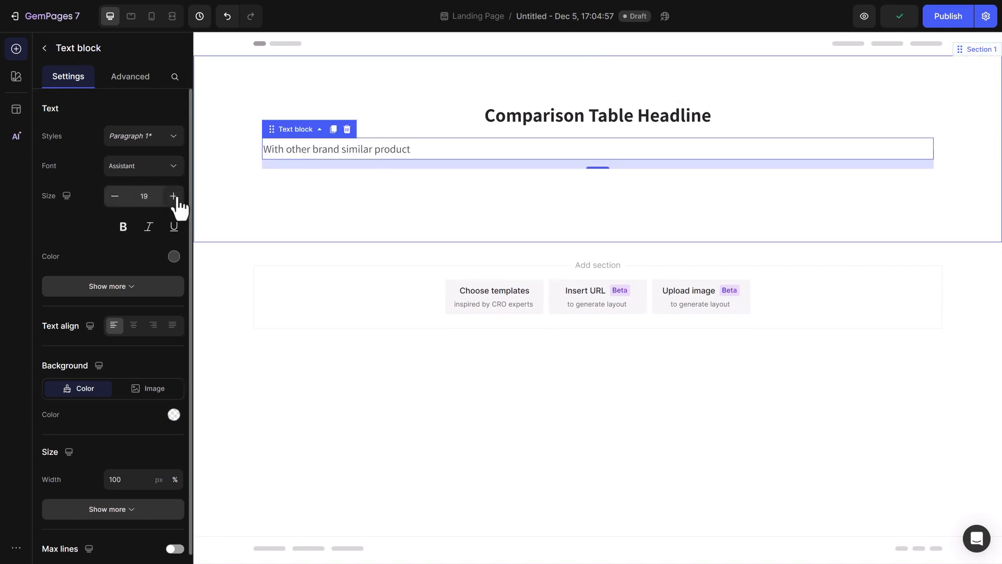
pyautogui.click(131, 16)
pyautogui.doubleClick(152, 196)
pyautogui.write('19')
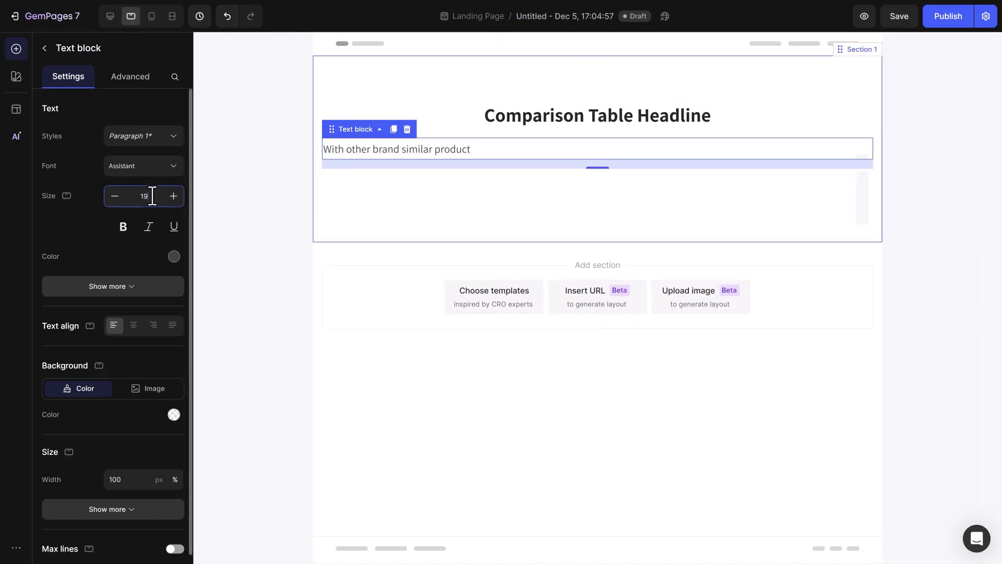
pyautogui.click(152, 16)
pyautogui.click(174, 197)
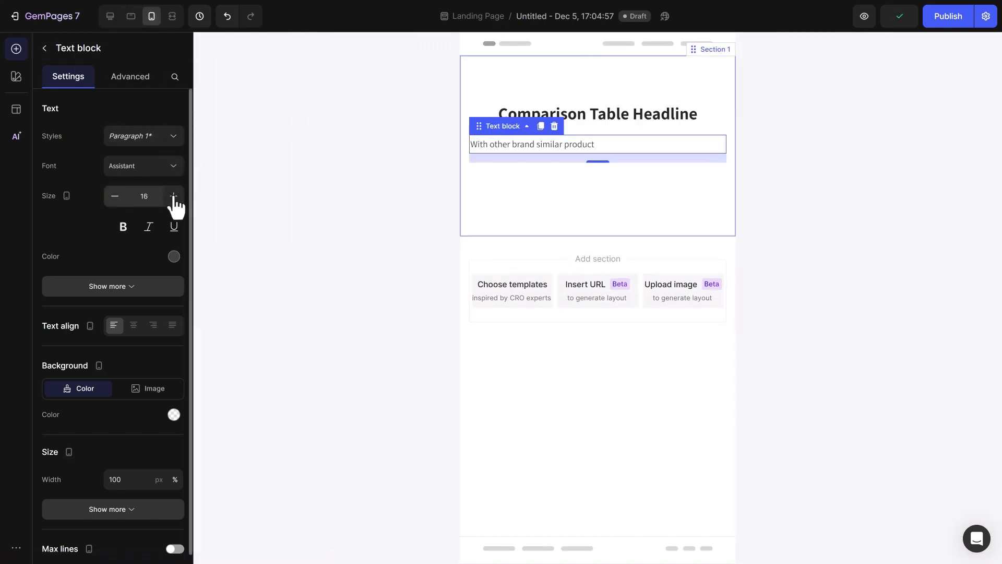
pyautogui.click(173, 197)
pyautogui.click(110, 17)
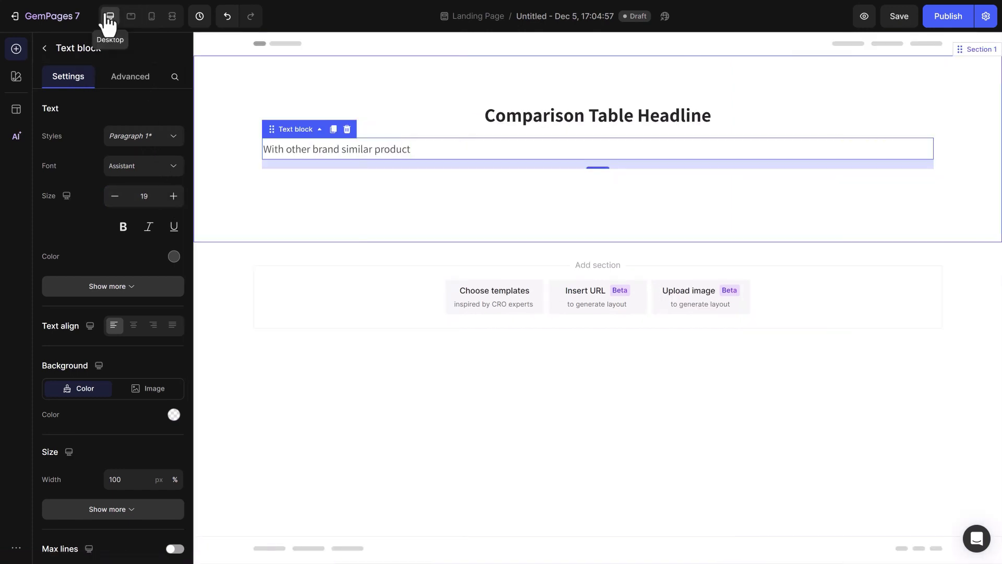
# - Set the text block's line height to 130% and center its text
pyautogui.click(173, 287)
pyautogui.click(144, 315)
pyautogui.write('130')
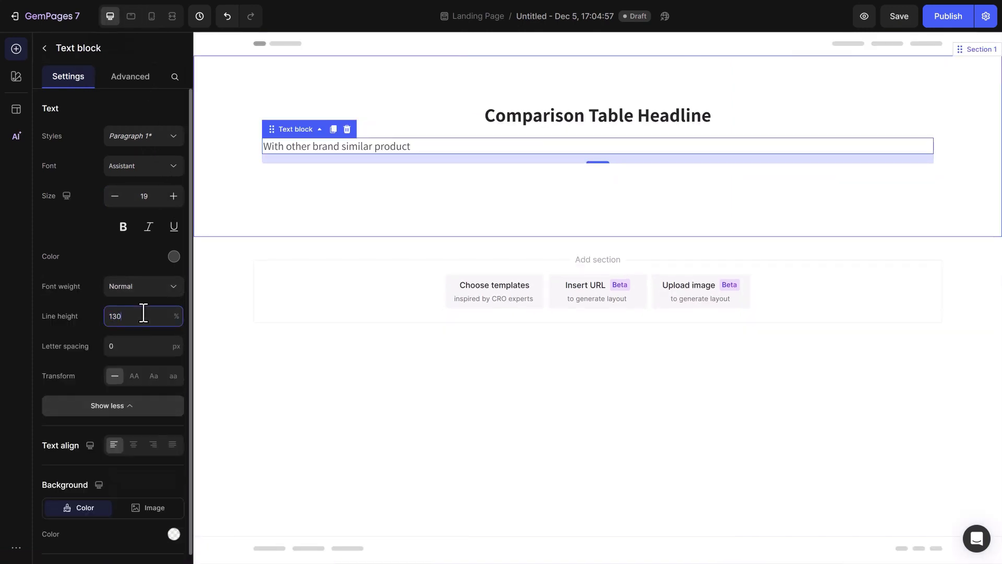
pyautogui.click(147, 406)
pyautogui.click(134, 326)
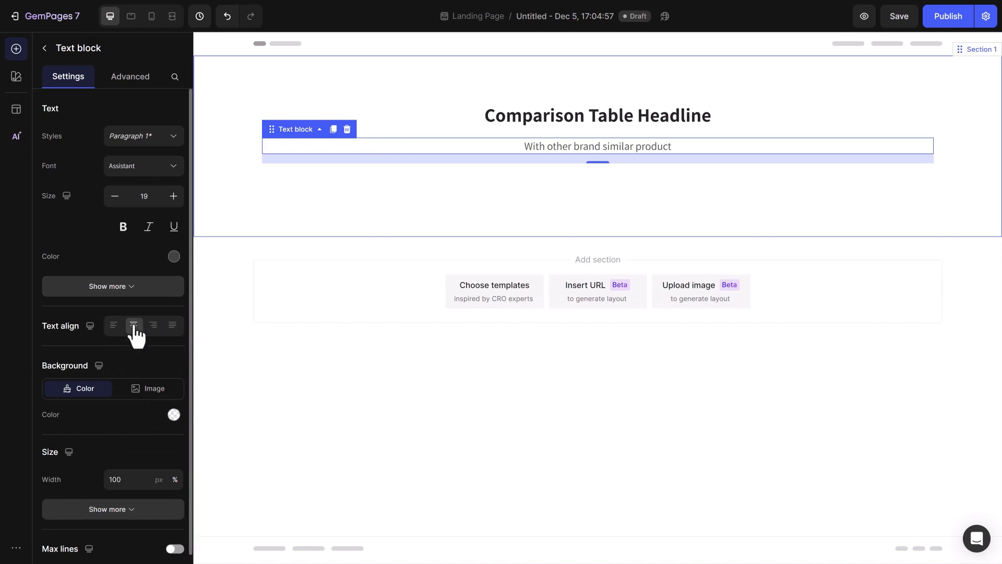
# - Add a three-column row below the subheading text block and hide it on mobile
pyautogui.click(44, 48)
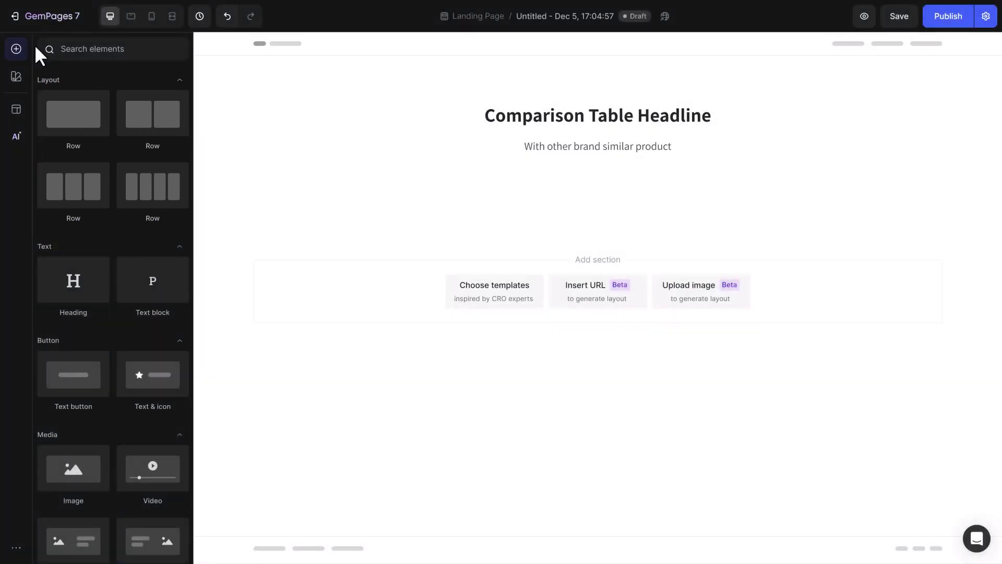
pyautogui.moveTo(68, 149); pyautogui.dragTo(550, 190)
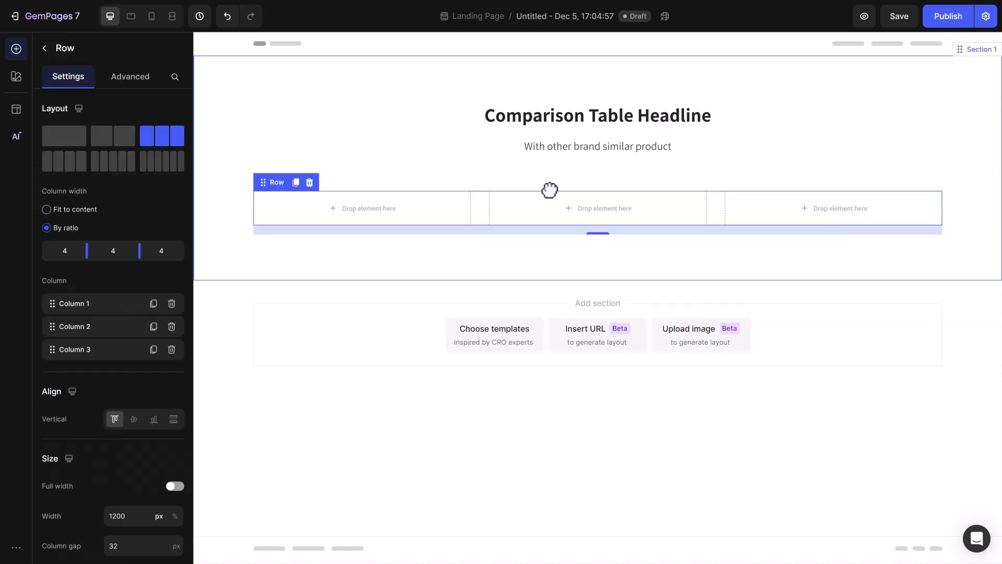
pyautogui.click(129, 83)
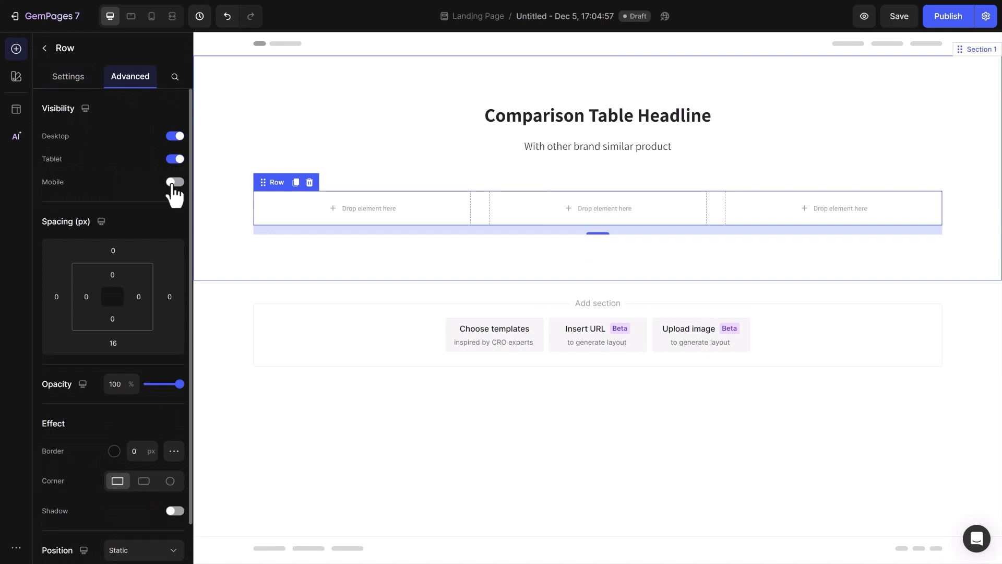
# - Set the three-column row's width to 770 px and its column gap to Auto
pyautogui.click(55, 73)
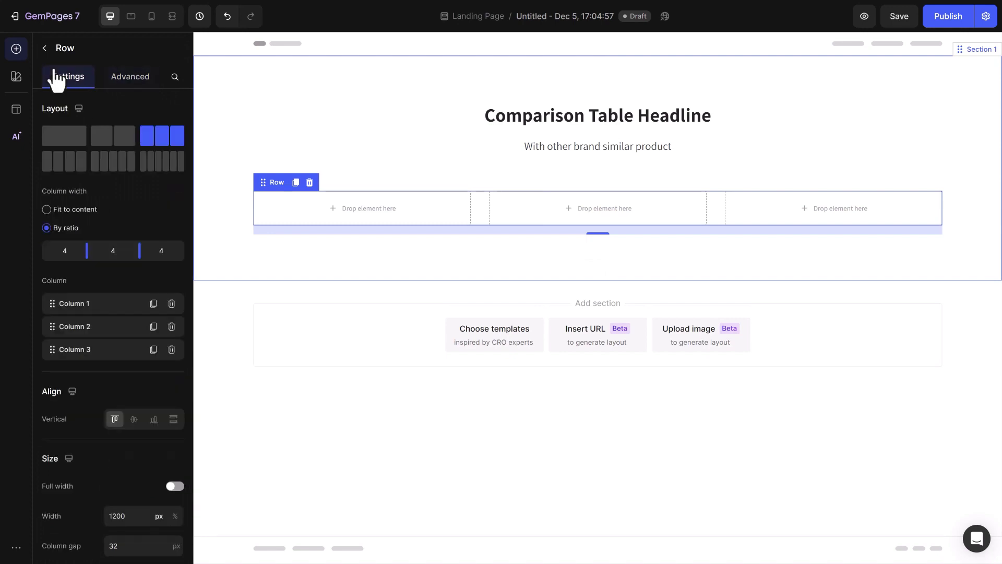
pyautogui.moveTo(190, 168); pyautogui.dragTo(195, 284)
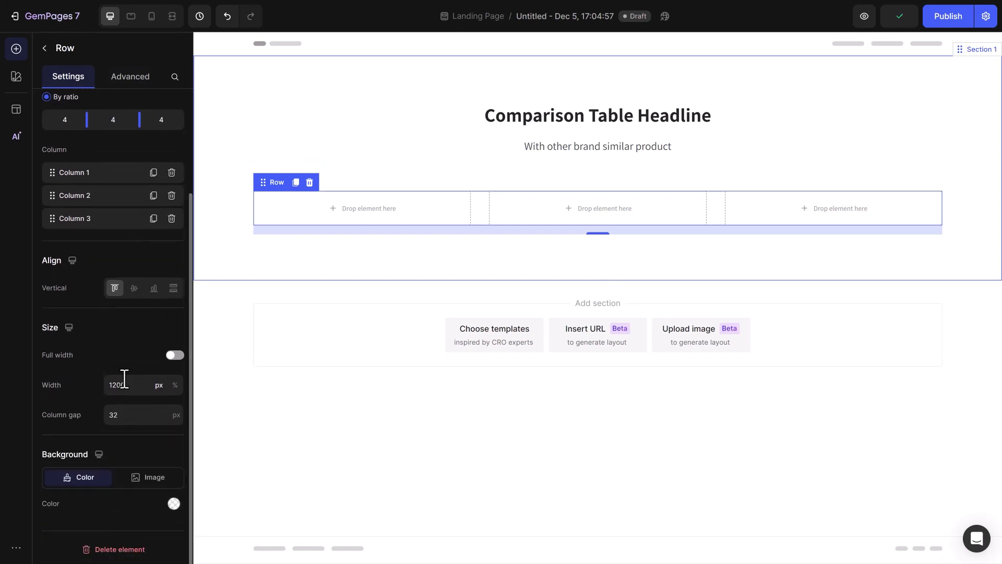
pyautogui.write('770')
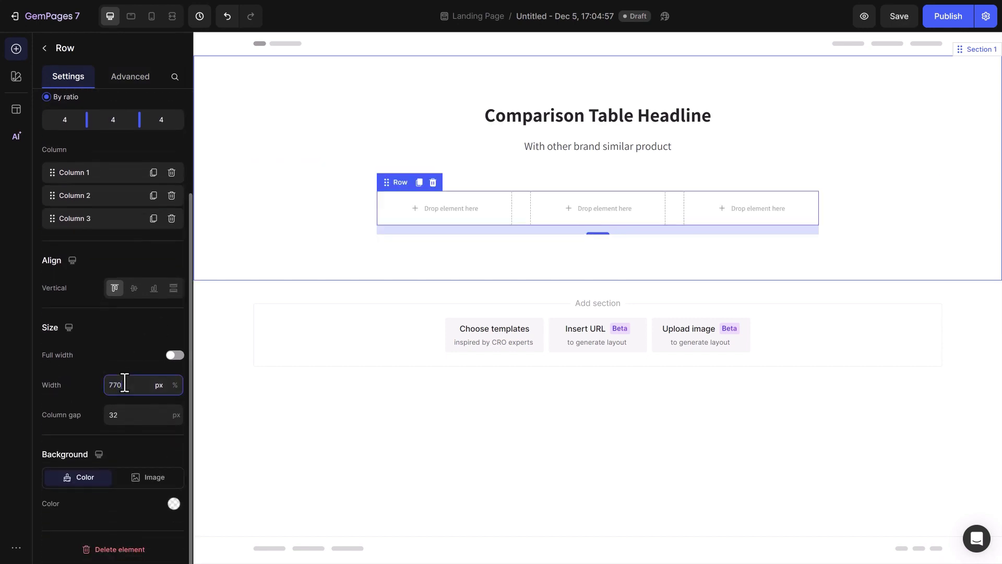
pyautogui.doubleClick(117, 416)
pyautogui.write('Auto')
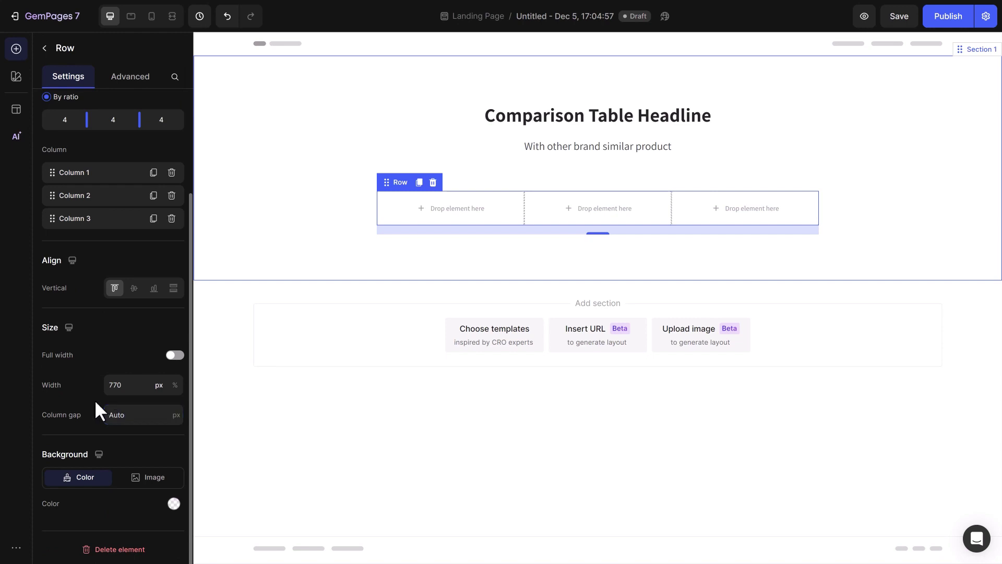
# - Make the three-column row full width on tablet and return to the desktop layout
pyautogui.moveTo(67, 332)
pyautogui.click(70, 367)
pyautogui.click(175, 356)
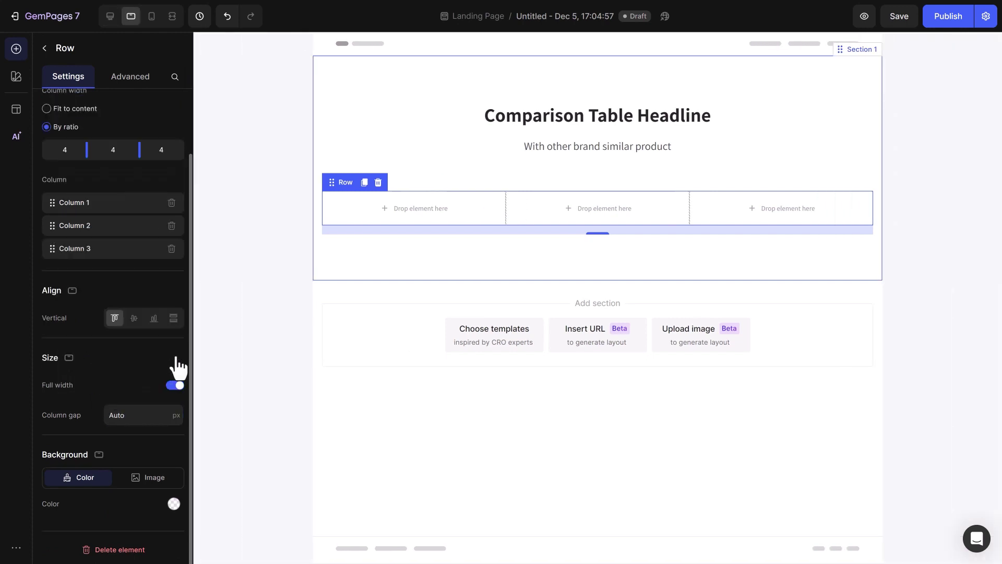
pyautogui.click(68, 381)
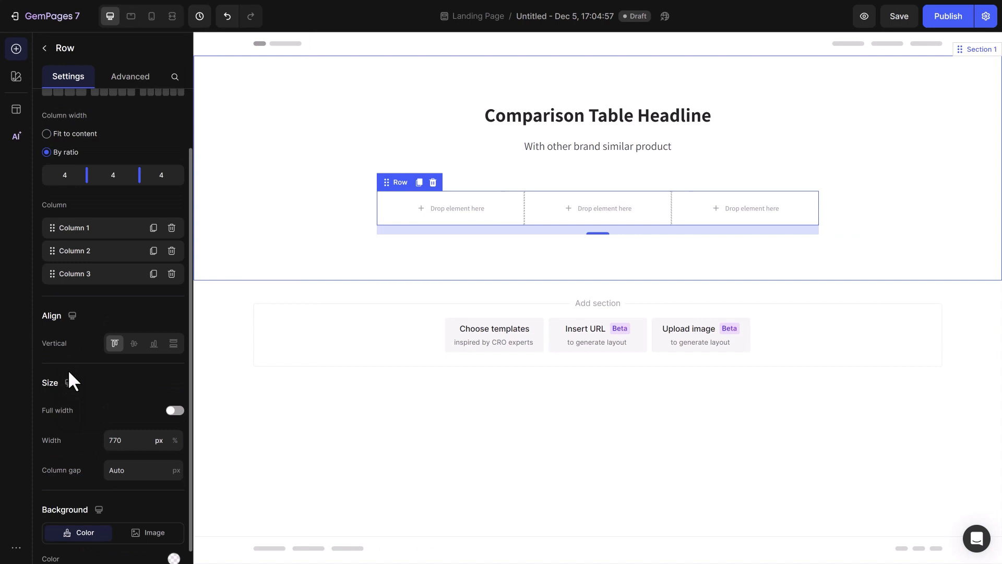
# - Set the three-column row's left and right padding to 48 px
pyautogui.click(125, 79)
pyautogui.click(92, 221)
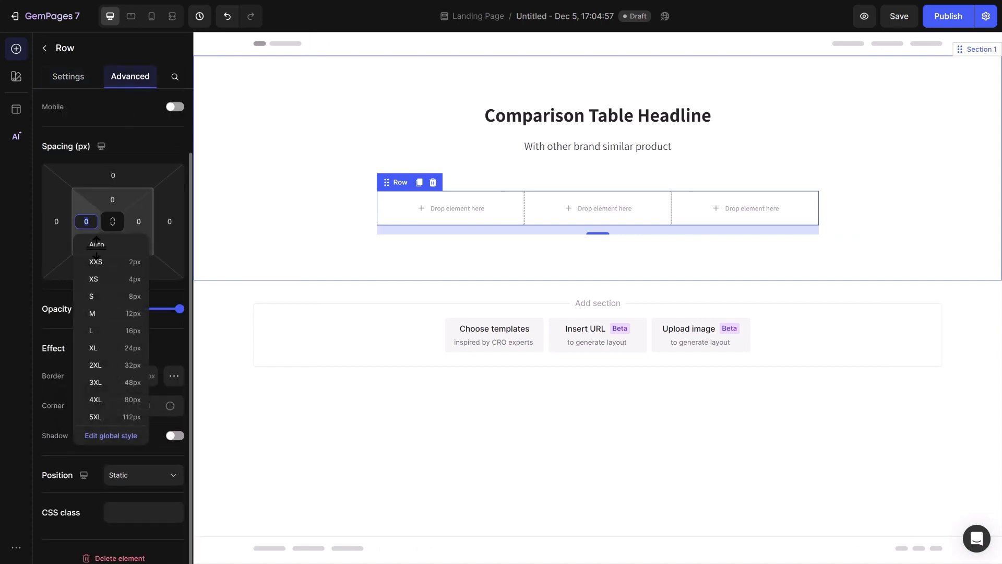
pyautogui.click(96, 382)
pyautogui.click(138, 222)
pyautogui.click(152, 383)
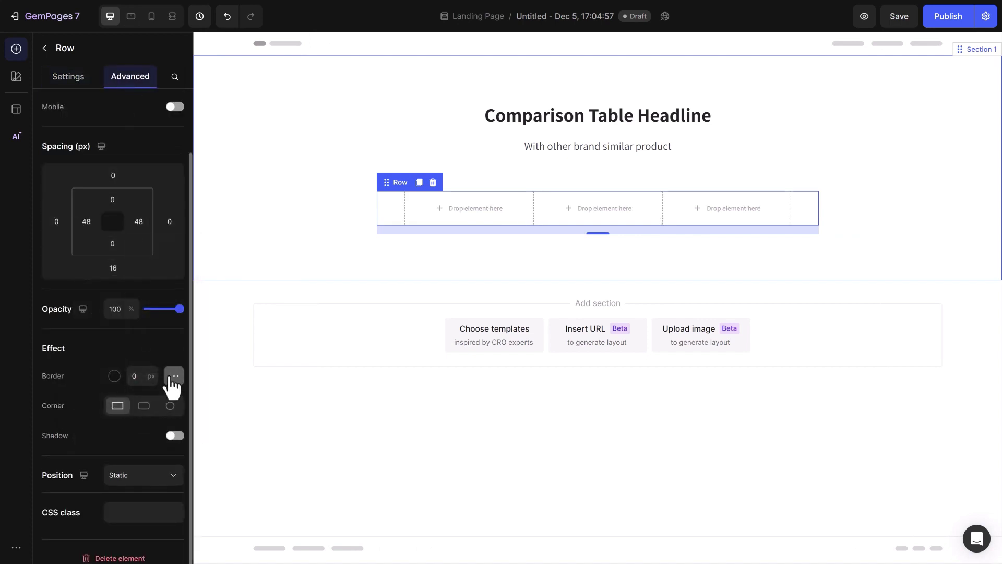
# - Set the three-column row's bottom margin to 24 px
pyautogui.click(113, 175)
pyautogui.click(139, 313)
pyautogui.click(119, 269)
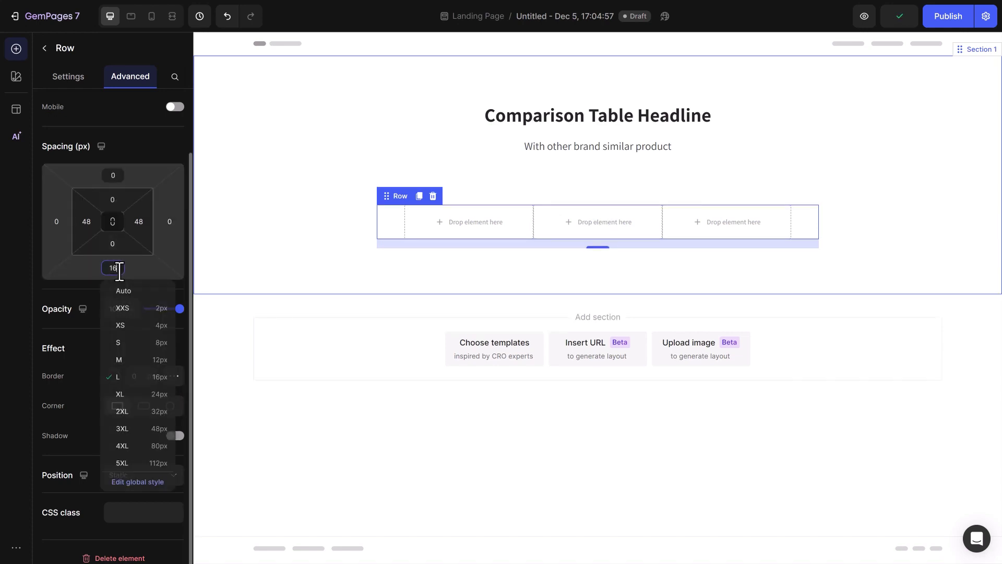
pyautogui.click(139, 394)
# - Give the three-column row a 1 px light gray border with corners rounded to 10 px
pyautogui.click(115, 377)
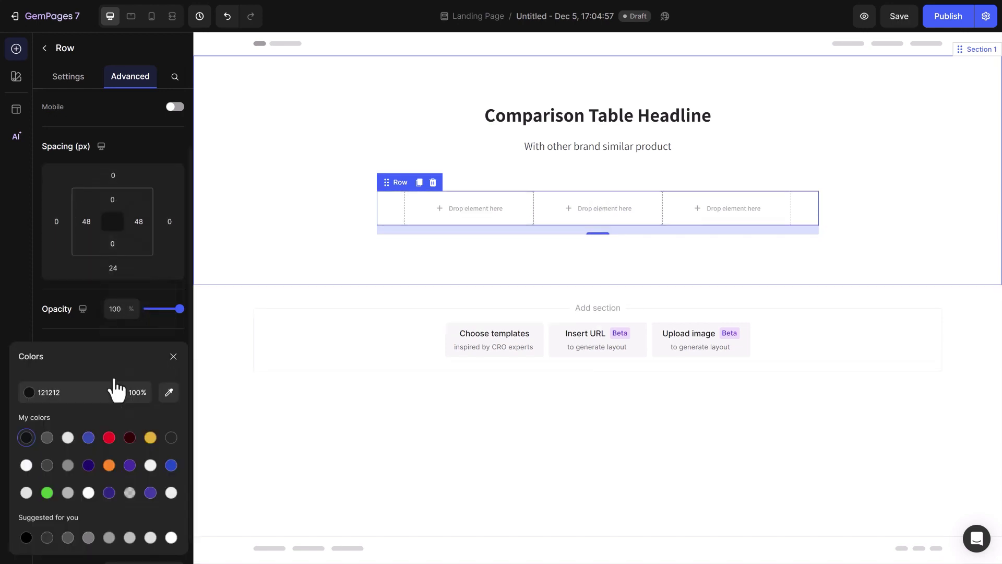
pyautogui.click(26, 492)
pyautogui.click(174, 356)
pyautogui.click(136, 375)
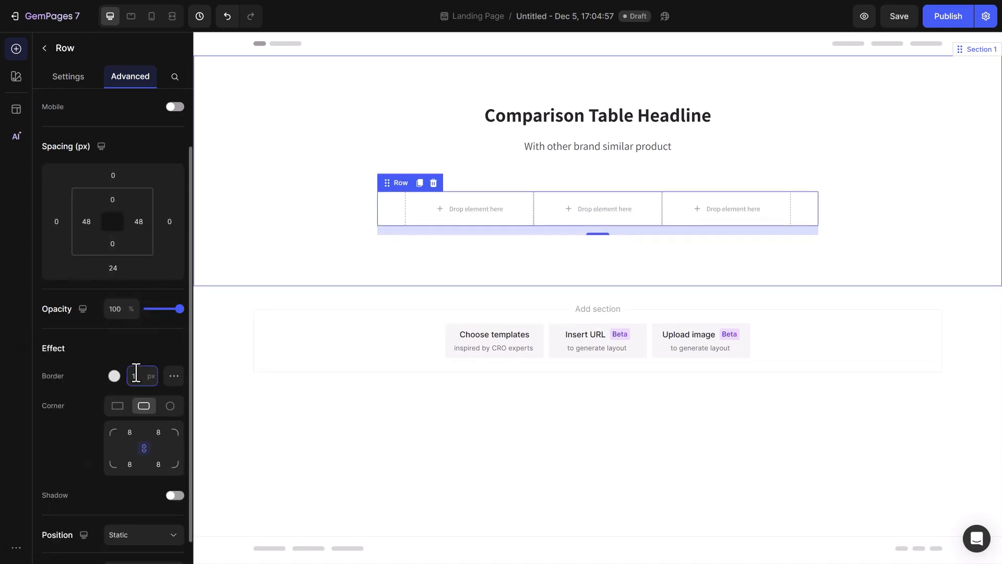
pyautogui.click(130, 430)
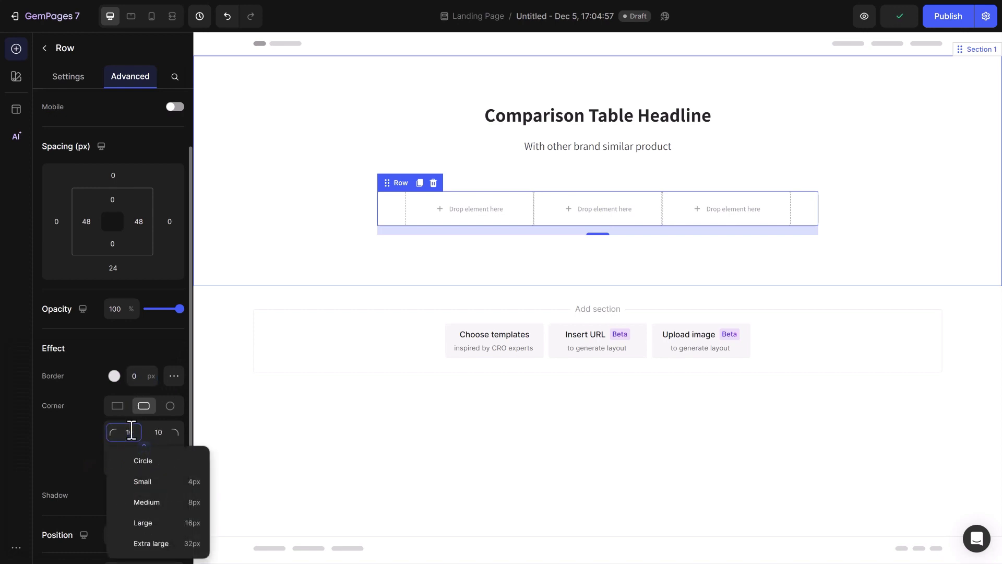
pyautogui.click(179, 339)
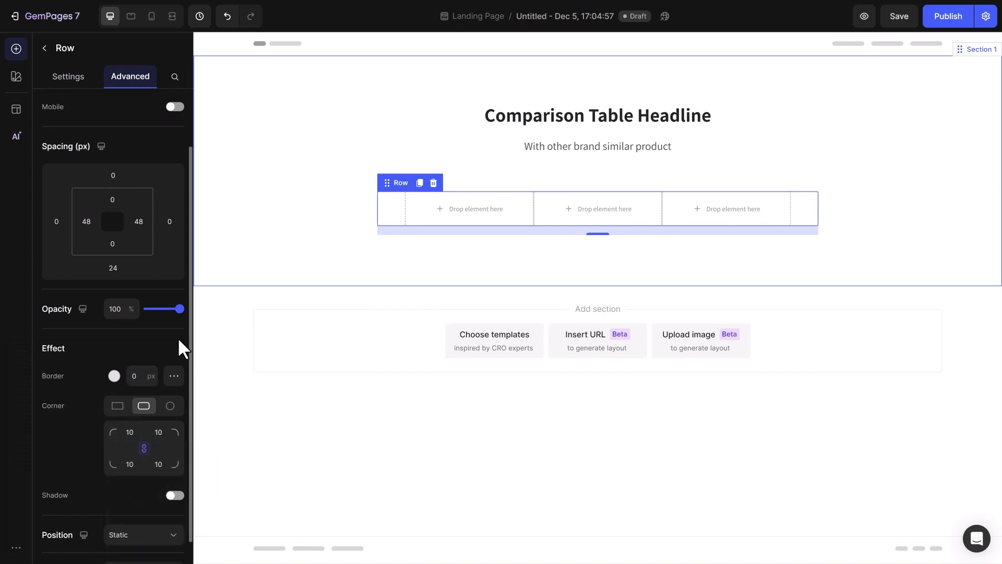
# - Place a single-column row in the middle column and add an image element inside it
pyautogui.click(44, 47)
pyautogui.moveTo(74, 94); pyautogui.dragTo(582, 212)
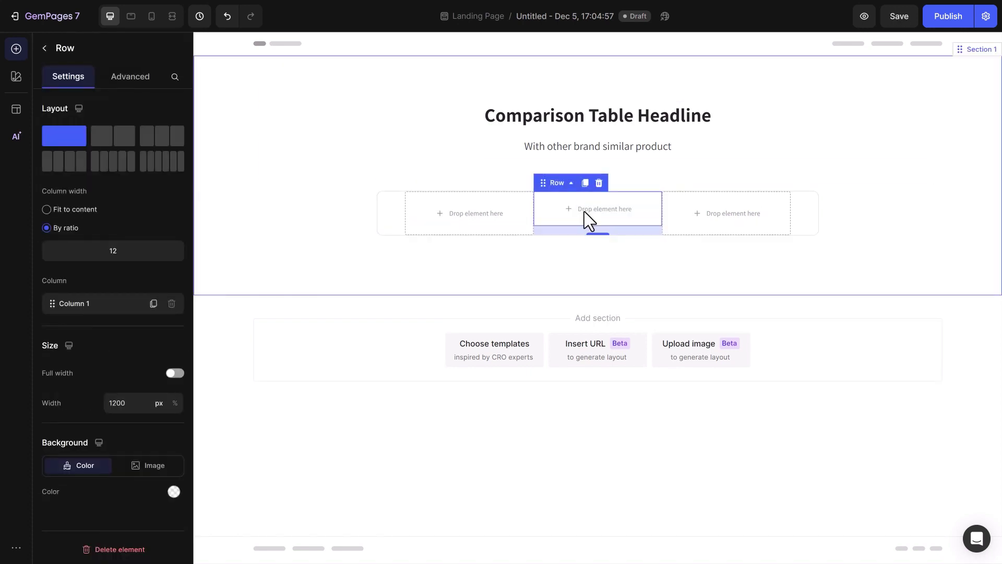
pyautogui.click(45, 47)
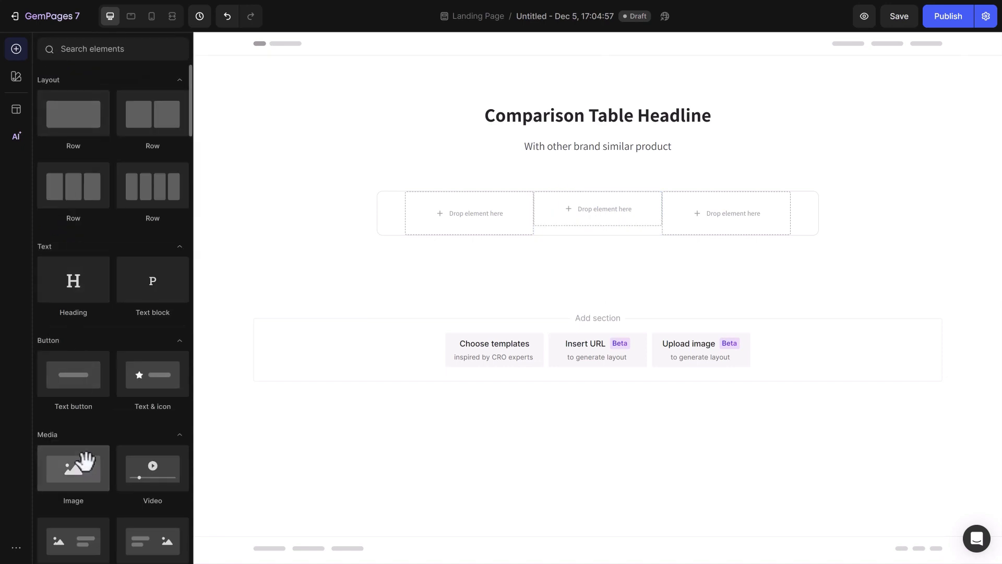
pyautogui.moveTo(85, 463); pyautogui.dragTo(590, 209)
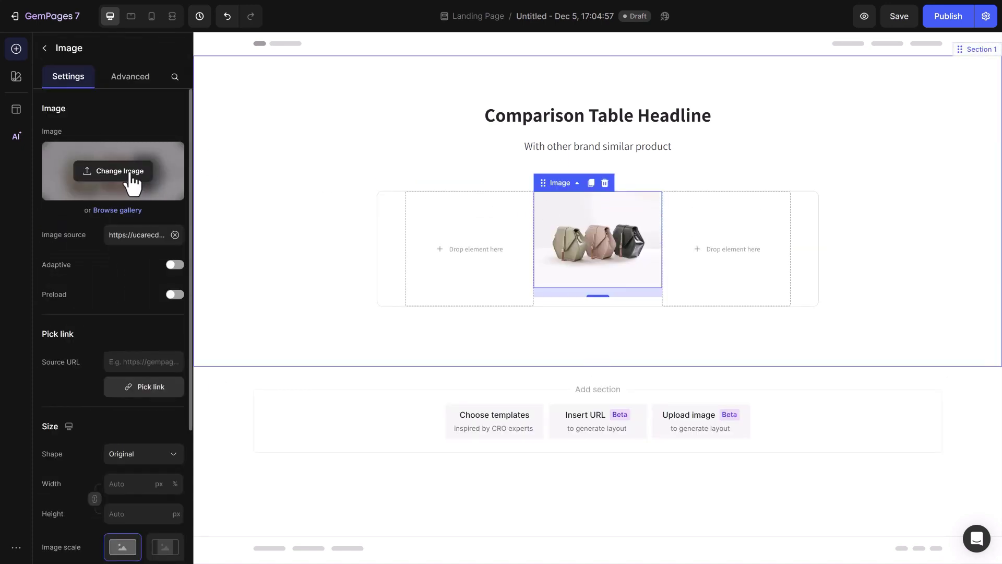
# - Replace the placeholder image with the file "photo 1" and set its width to 80 px
pyautogui.click(130, 180)
pyautogui.click(125, 100)
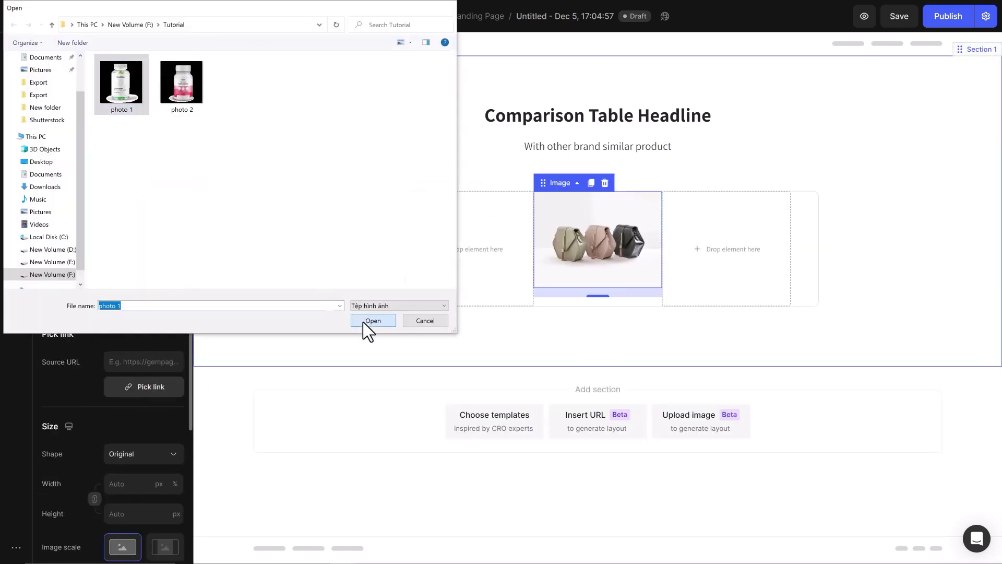
pyautogui.click(367, 322)
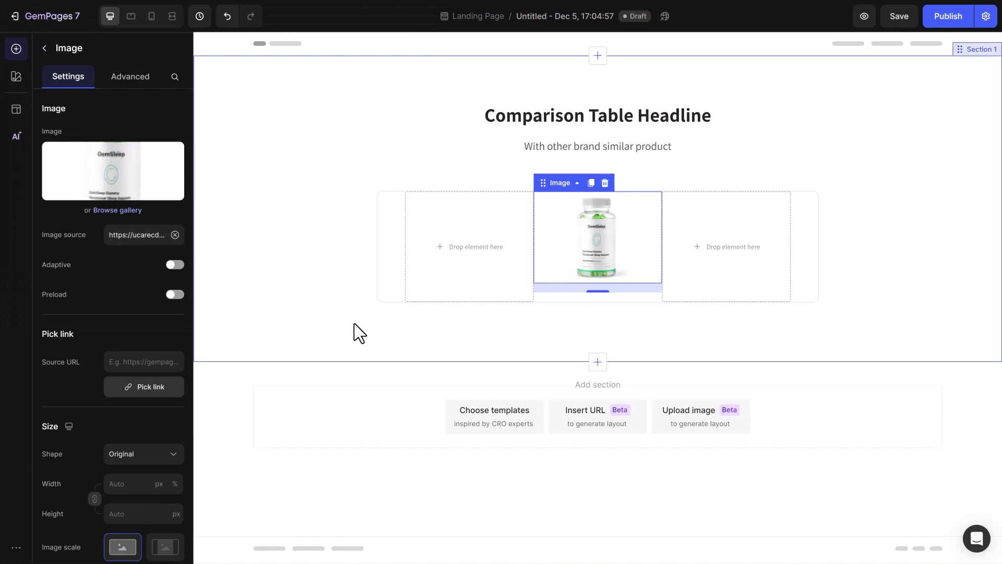
pyautogui.click(144, 478)
pyautogui.write('80')
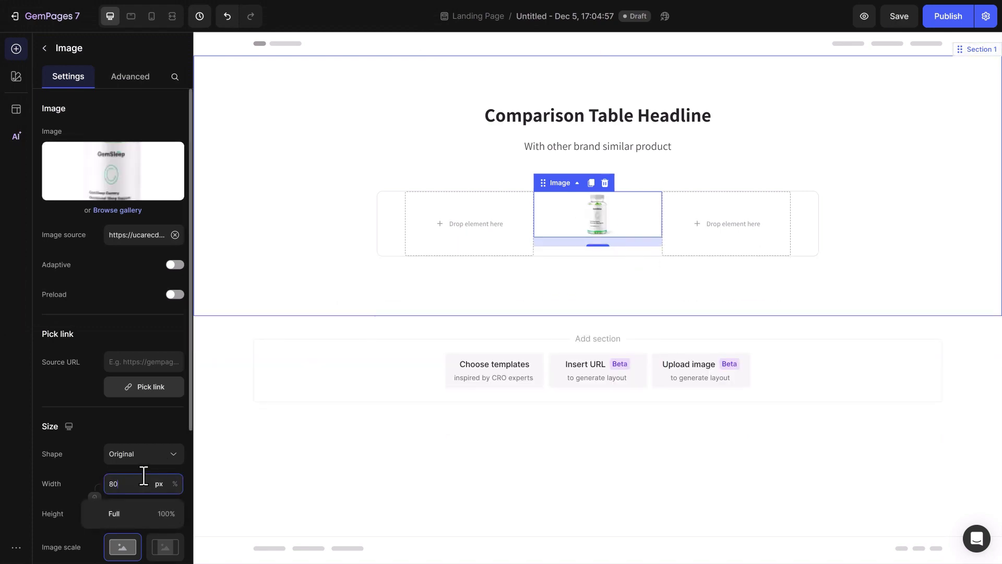
# - Add a heading reading "Your Brand" below the product image and set its font size to 19
pyautogui.click(44, 48)
pyautogui.moveTo(72, 291); pyautogui.dragTo(595, 237)
pyautogui.write('Your Brand')
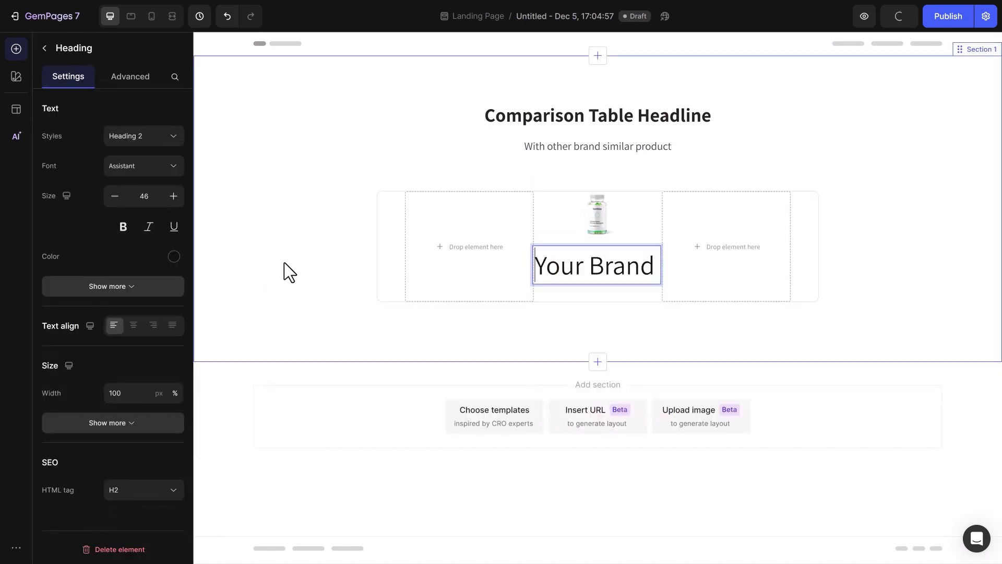
pyautogui.click(144, 197)
pyautogui.press('Return')
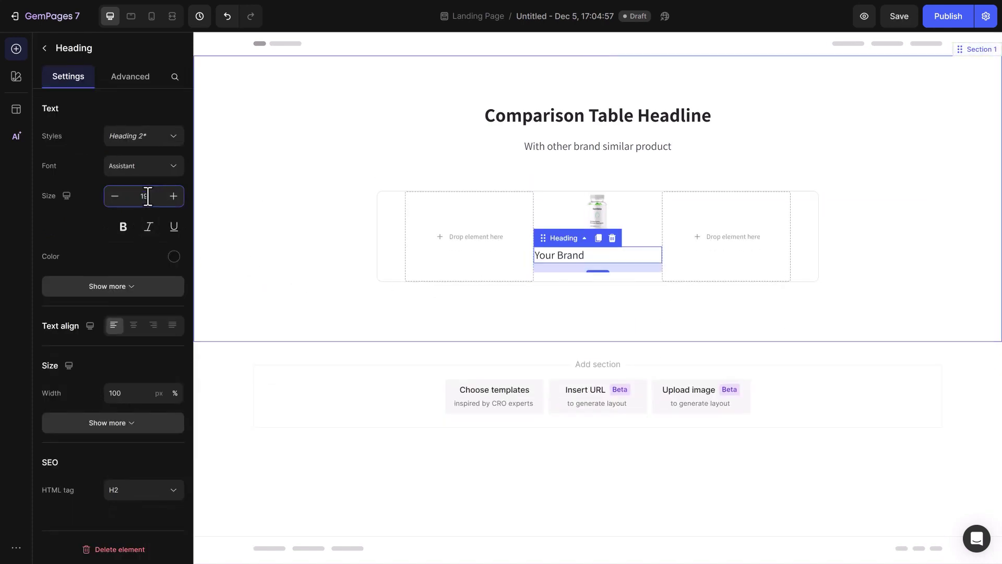
# - Set the "Your Brand" heading's color to 242424
pyautogui.click(173, 256)
pyautogui.click(93, 326)
pyautogui.write('242424')
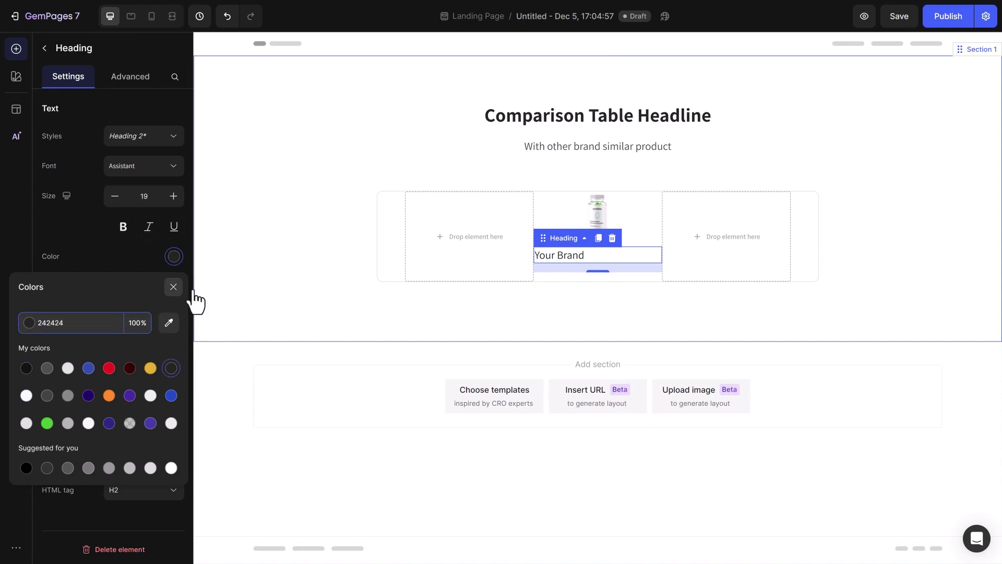
pyautogui.click(174, 288)
# - Set the "Your Brand" heading's font weight to Bold and center its text
pyautogui.click(171, 294)
pyautogui.click(171, 294)
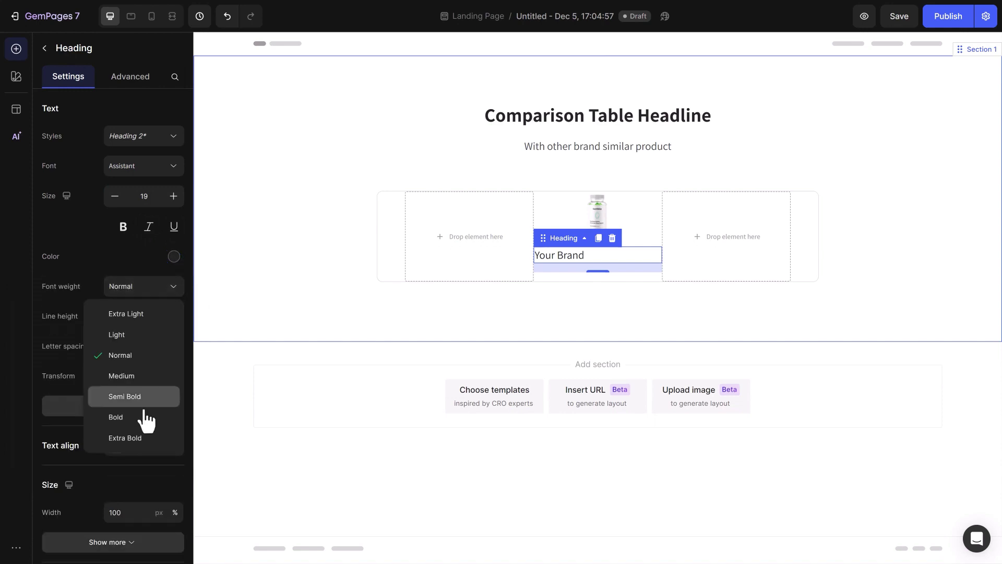
pyautogui.click(142, 415)
pyautogui.click(140, 409)
pyautogui.click(134, 327)
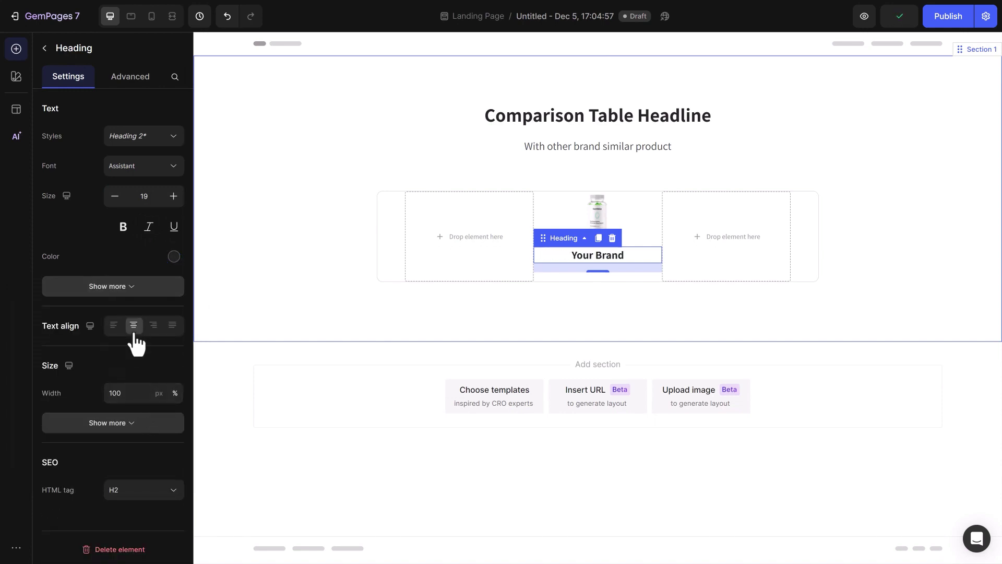
# - Set the "Your Brand" heading's bottom margin to 40 px
pyautogui.click(135, 78)
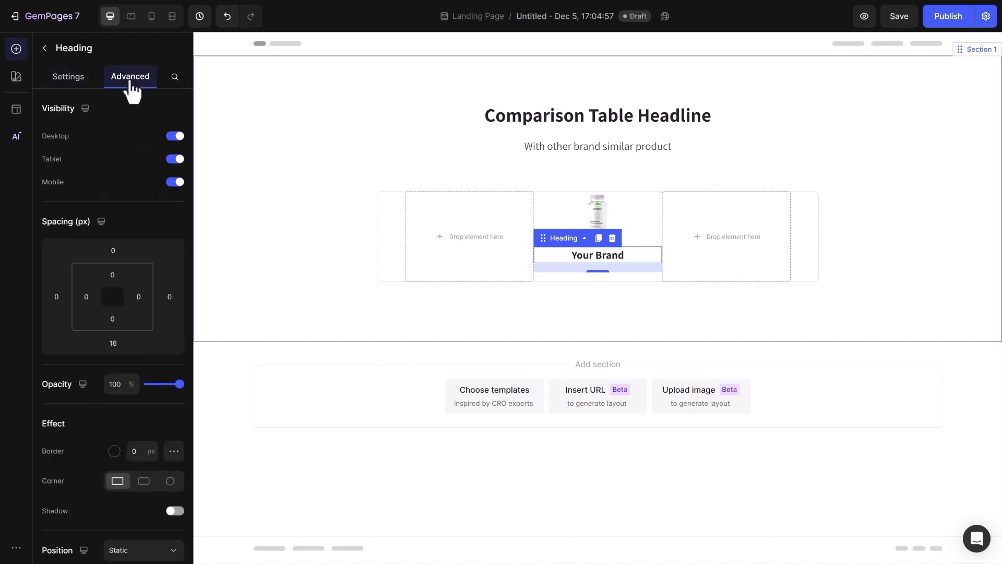
pyautogui.click(114, 343)
pyautogui.write('40')
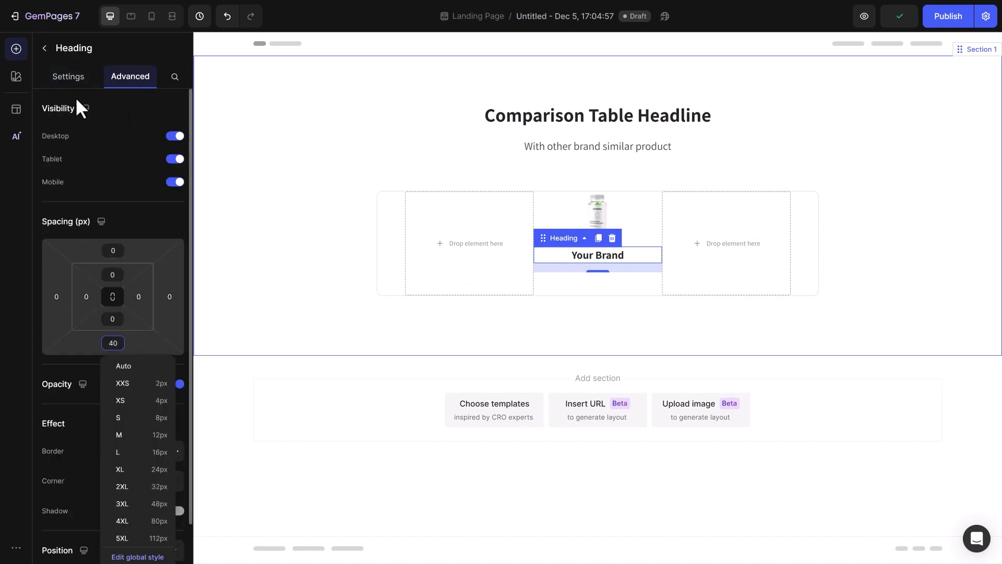
# - Add a single-column row below the "Your Brand" heading and set its bottom margin to 0
pyautogui.click(46, 48)
pyautogui.moveTo(67, 109); pyautogui.dragTo(590, 282)
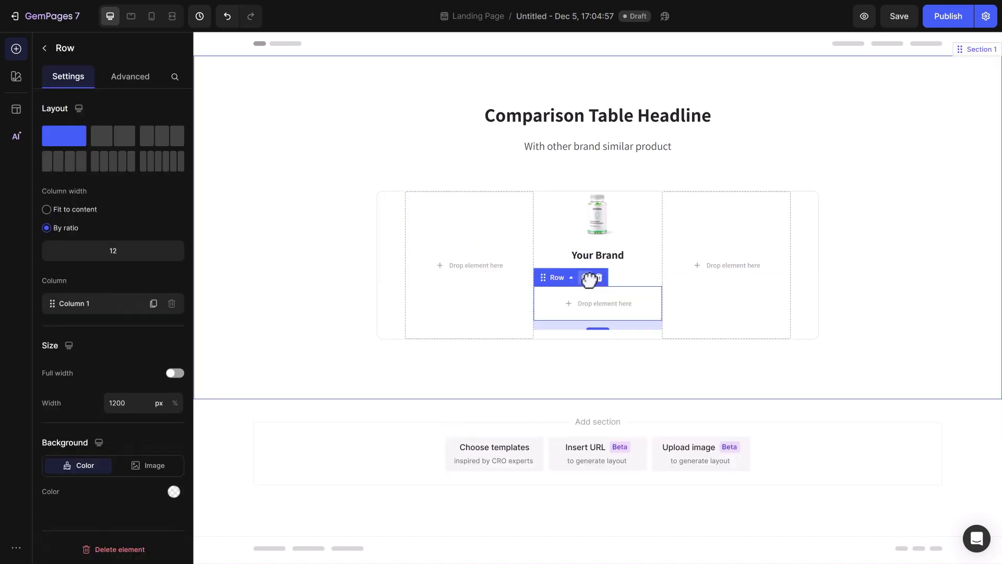
pyautogui.click(130, 77)
pyautogui.click(121, 344)
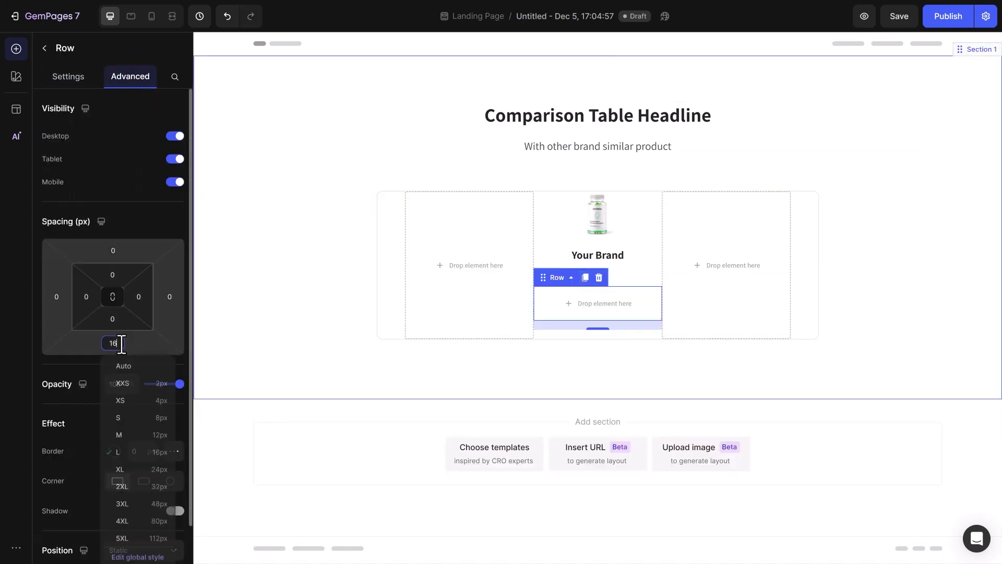
# - Set the new single-column row's top and bottom padding to 16 px
pyautogui.click(112, 274)
pyautogui.click(138, 384)
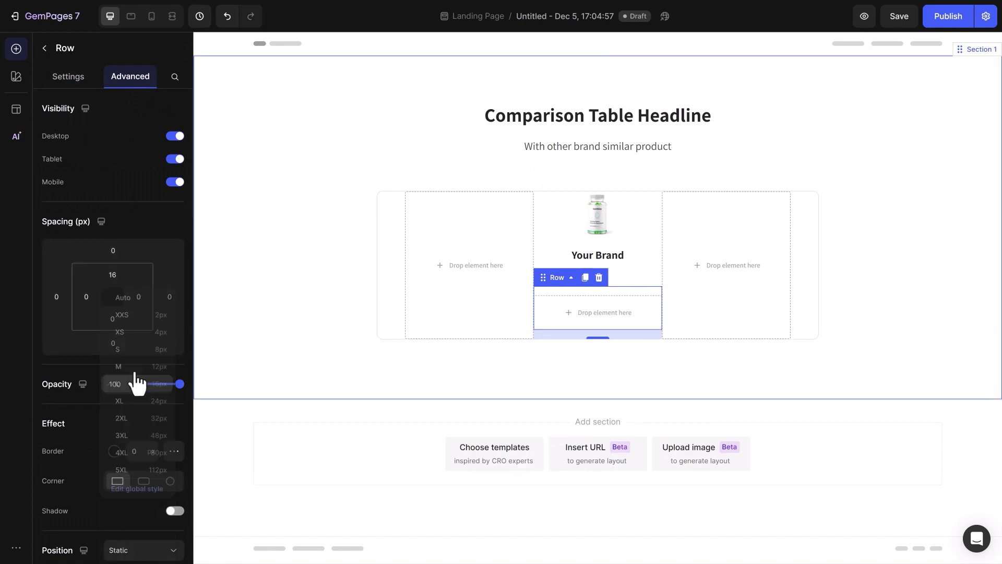
pyautogui.click(112, 318)
pyautogui.click(131, 426)
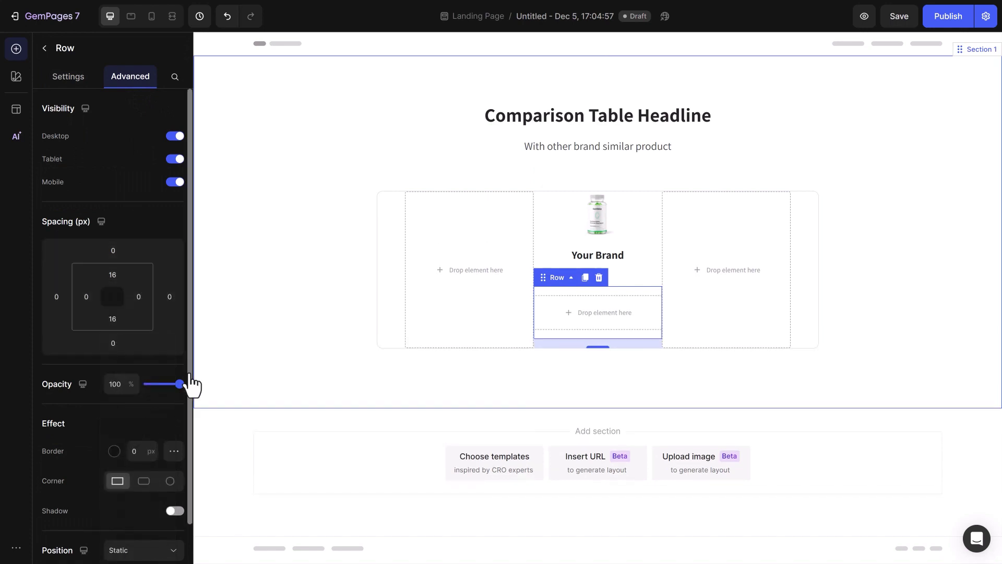
# - Give the row below the "Your Brand" heading a light gray border of 1 px
pyautogui.scroll(-2, 192, 385)
pyautogui.click(115, 377)
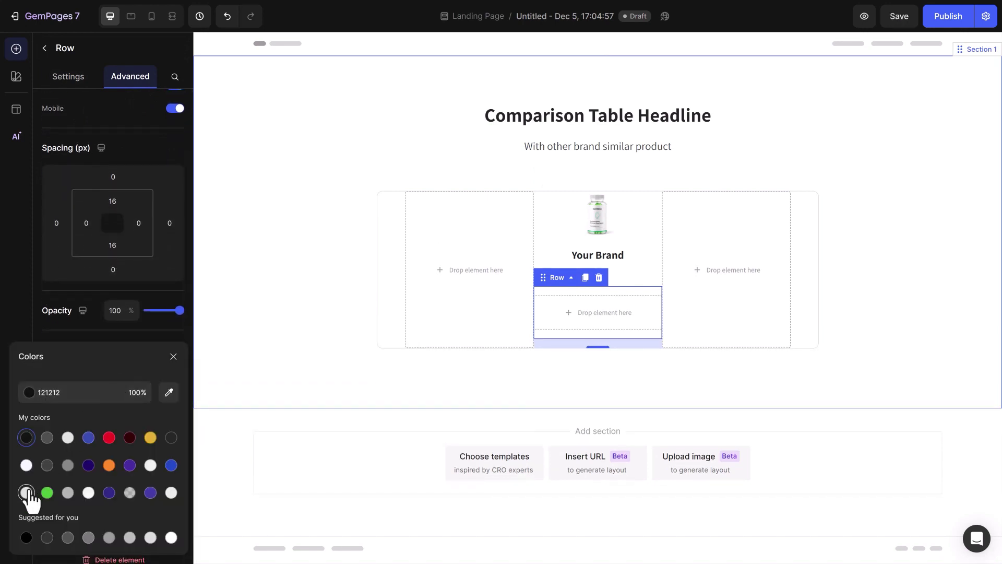
pyautogui.click(26, 492)
pyautogui.click(139, 377)
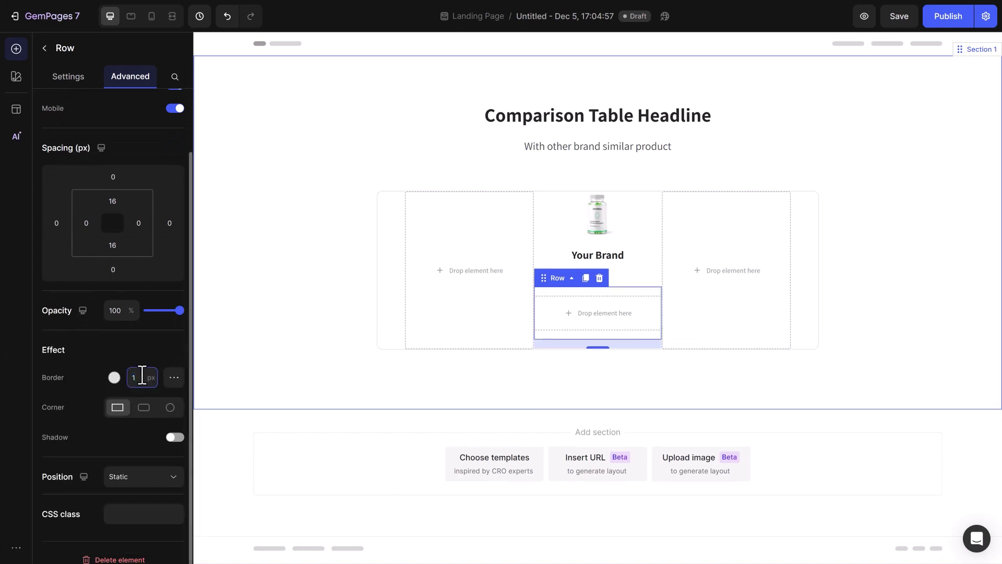
# - Restrict the border of the row below the "Your Brand" heading to its top edge
pyautogui.click(174, 377)
pyautogui.click(134, 464)
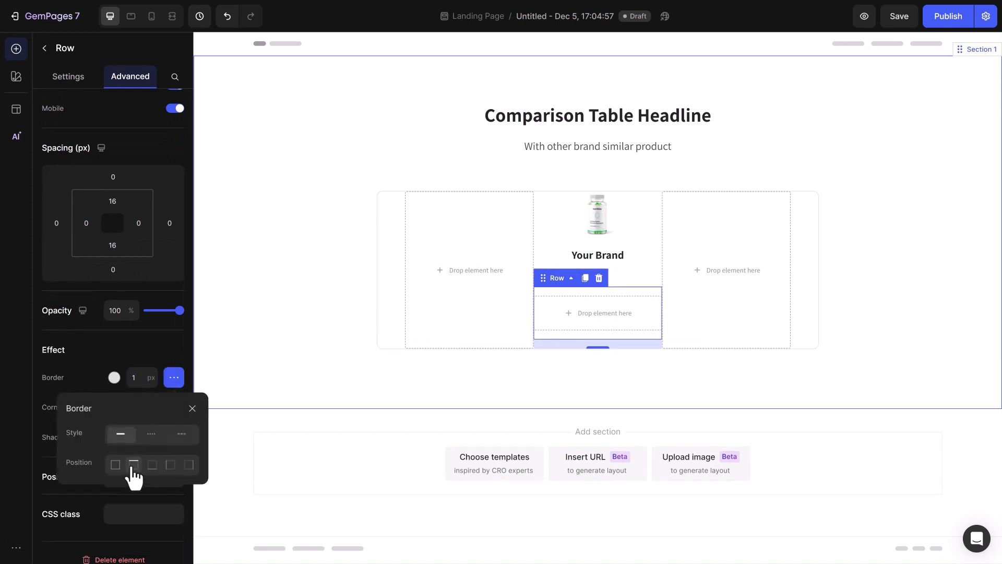
pyautogui.click(192, 408)
# - Add an Icon element inside the row below the "Your Brand" heading and change it to a filled round check mark
pyautogui.click(17, 49)
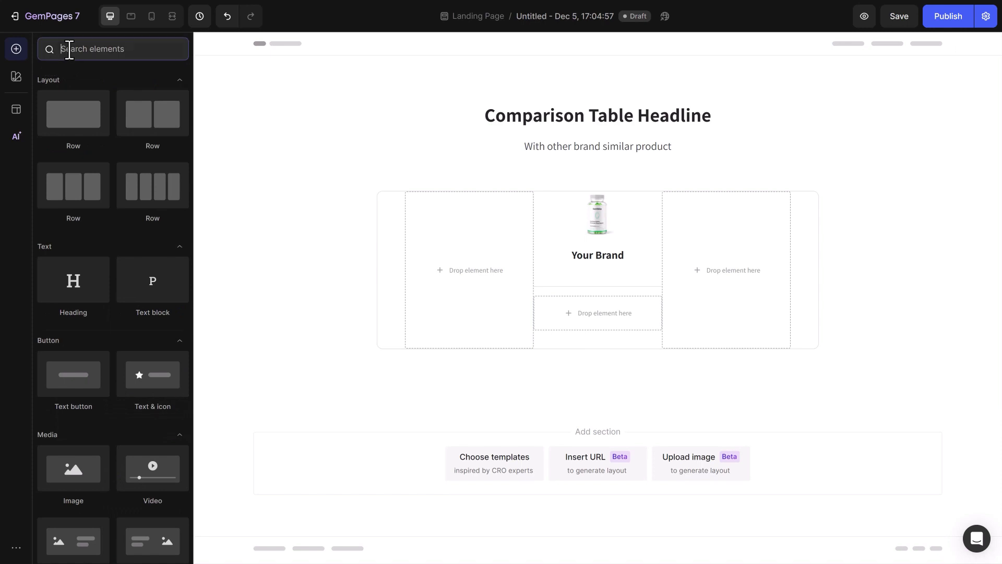
pyautogui.write('icon')
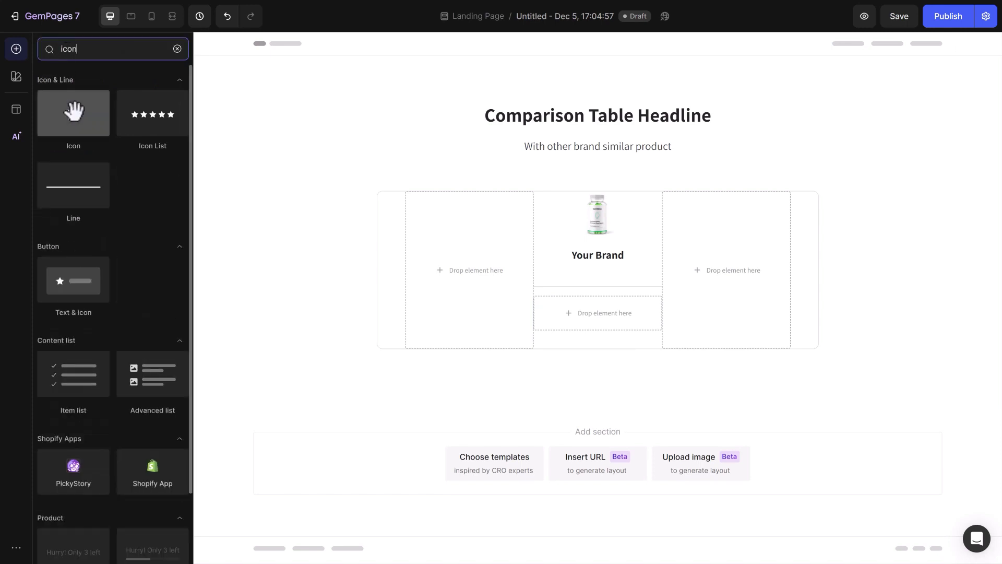
pyautogui.moveTo(74, 107); pyautogui.dragTo(588, 311)
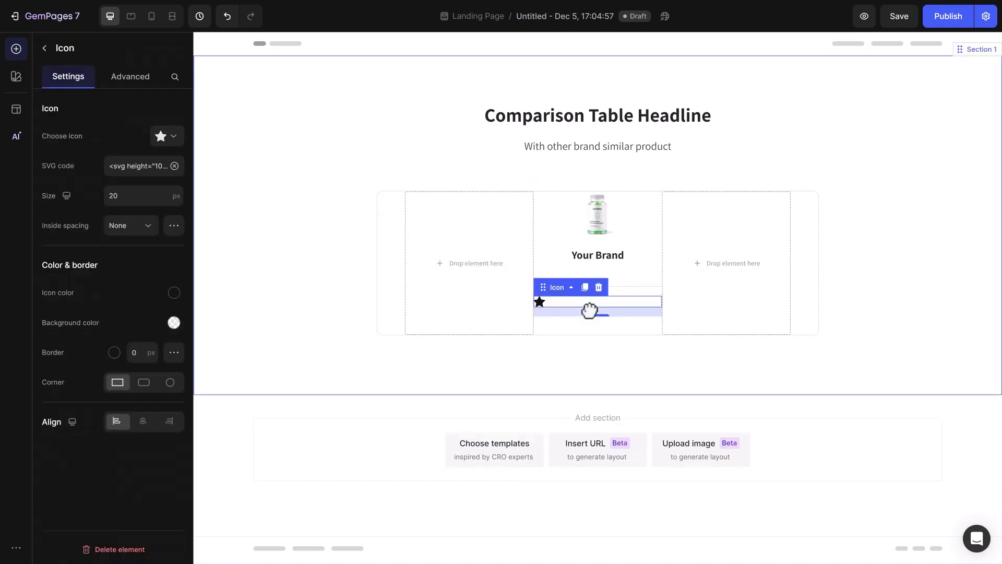
pyautogui.click(166, 135)
pyautogui.write('check')
# - Set the check mark icon's size to 24 px and its icon color to green 52C41A
pyautogui.doubleClick(130, 195)
pyautogui.write('24')
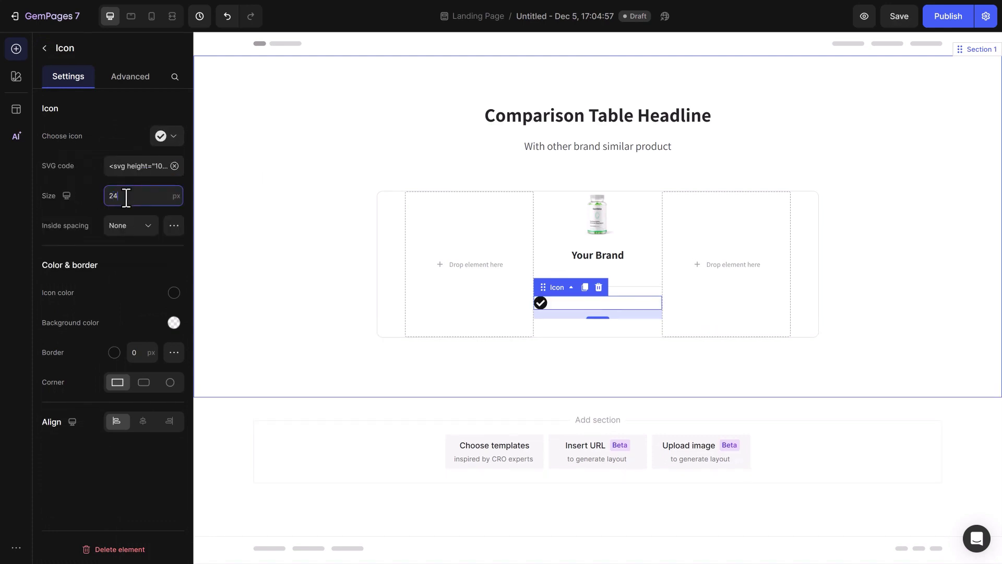
pyautogui.click(173, 292)
pyautogui.doubleClick(99, 358)
pyautogui.hotkey('ctrl', 'v')
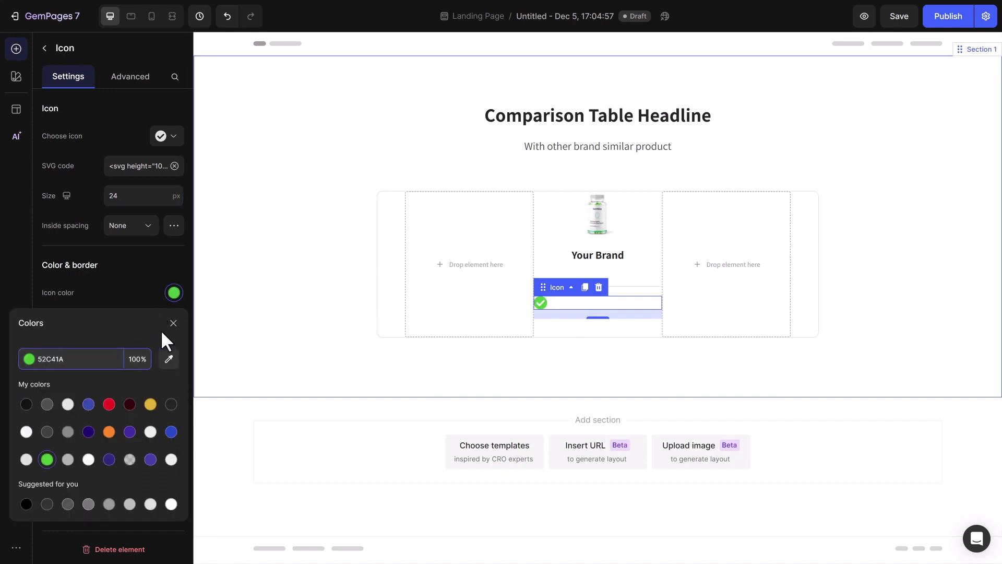
pyautogui.click(172, 323)
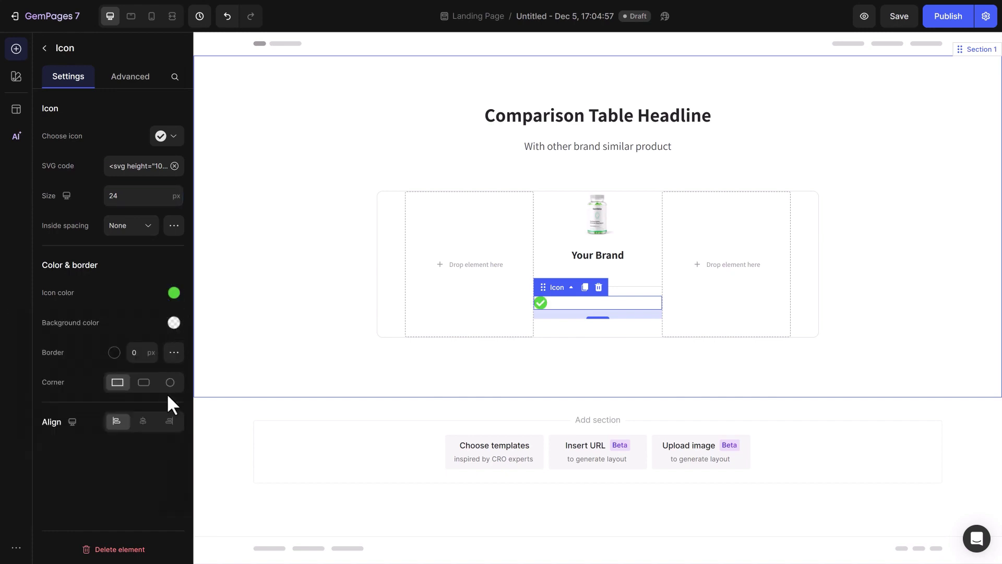
# - Center the check mark icon in its row and set its bottom margin to 0
pyautogui.click(118, 82)
pyautogui.click(116, 343)
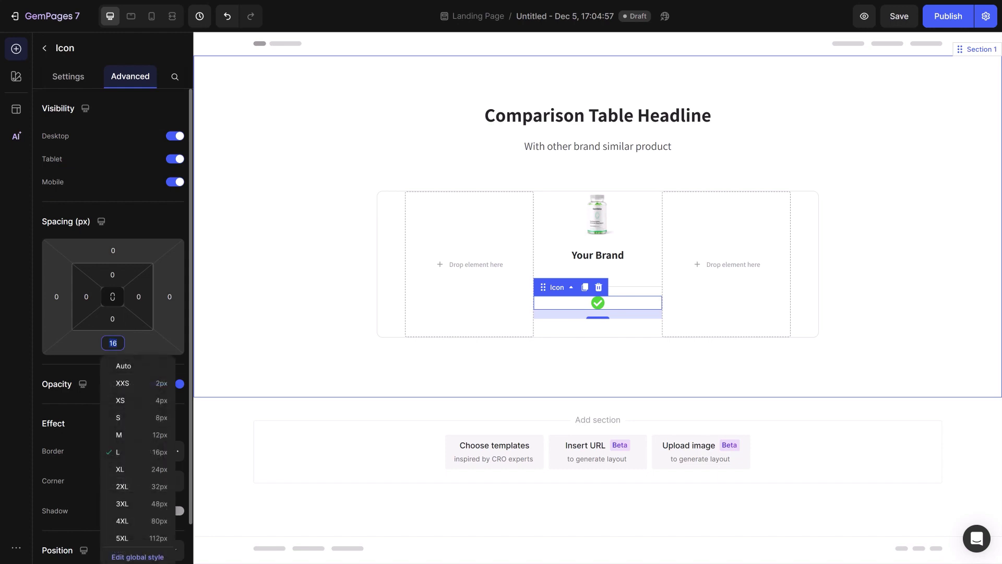
pyautogui.write('0')
pyautogui.click(83, 361)
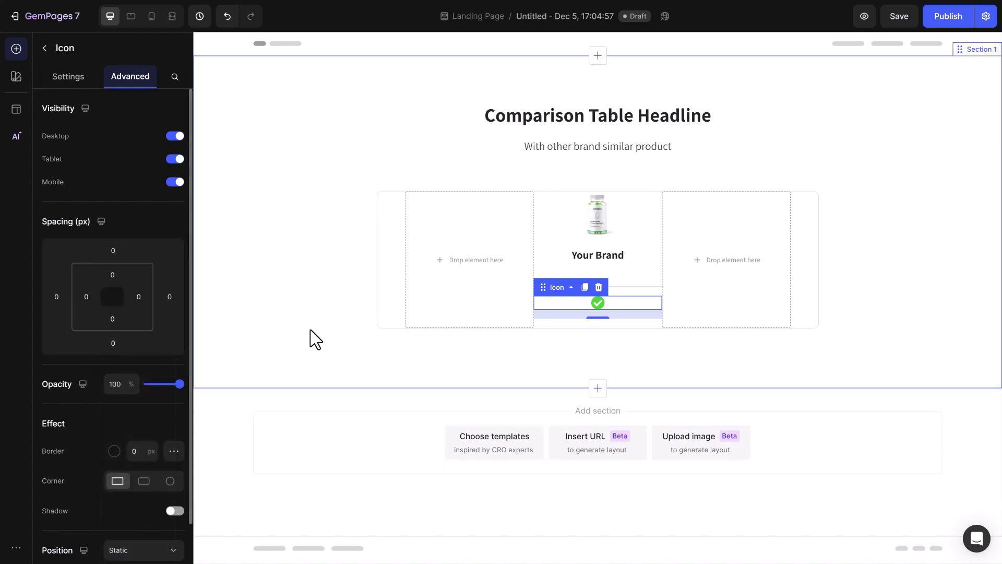
# - Duplicate the whole "Your Brand" row and move the copy into the empty third column
pyautogui.click(553, 172)
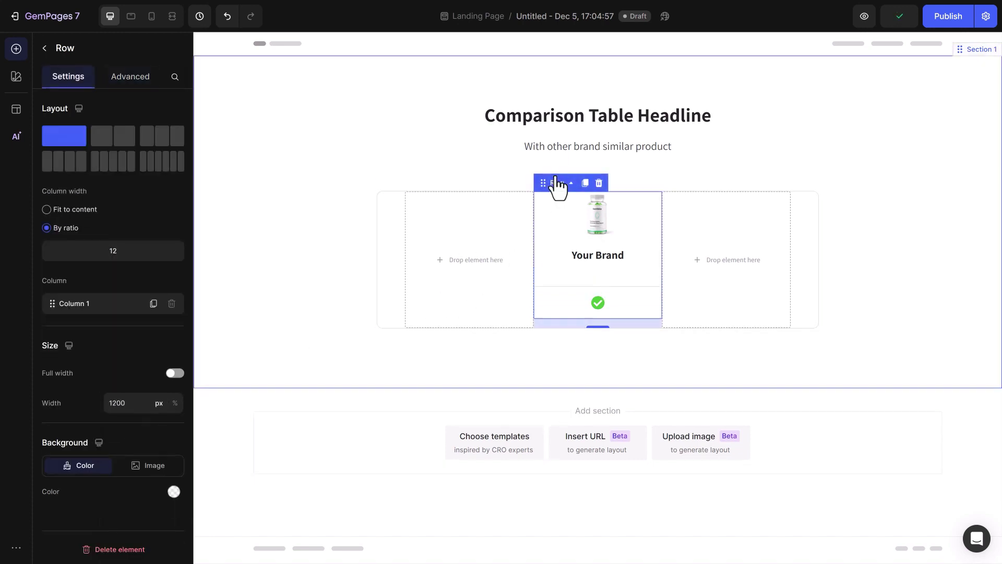
pyautogui.click(585, 183)
pyautogui.moveTo(541, 320); pyautogui.dragTo(696, 224)
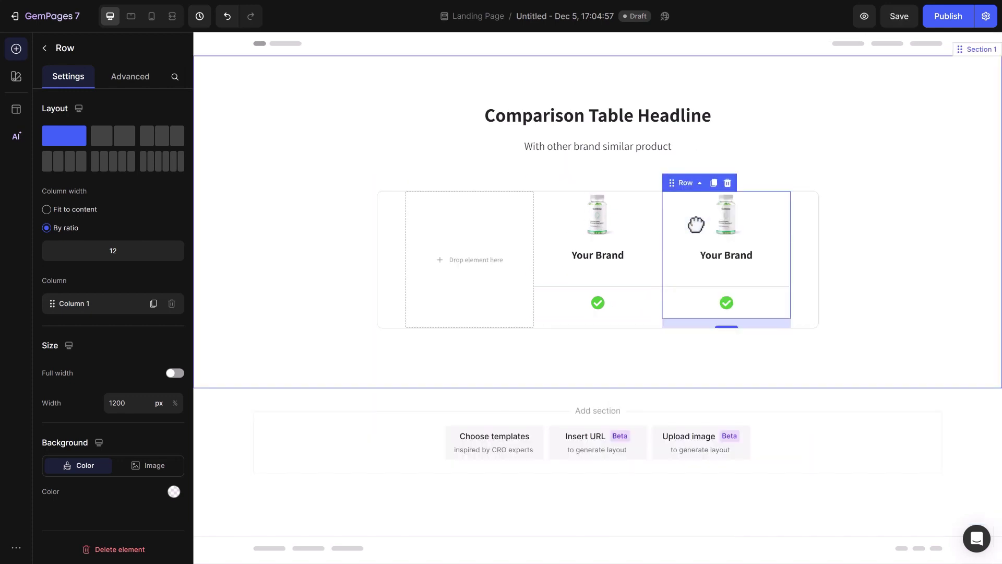
# - Replace the product image in the third column with the file "photo 2"
pyautogui.click(731, 215)
pyautogui.click(112, 177)
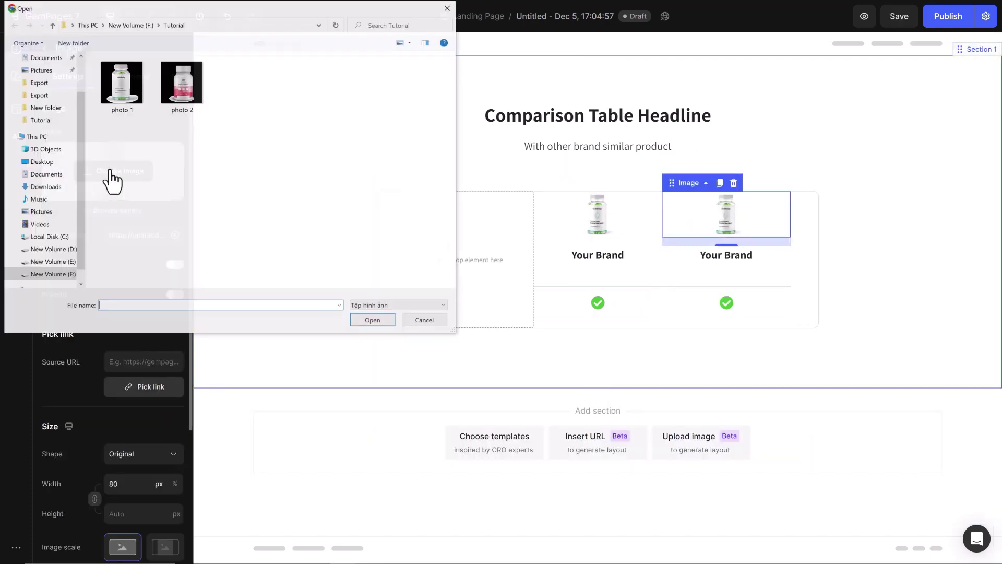
pyautogui.click(183, 88)
pyautogui.click(372, 318)
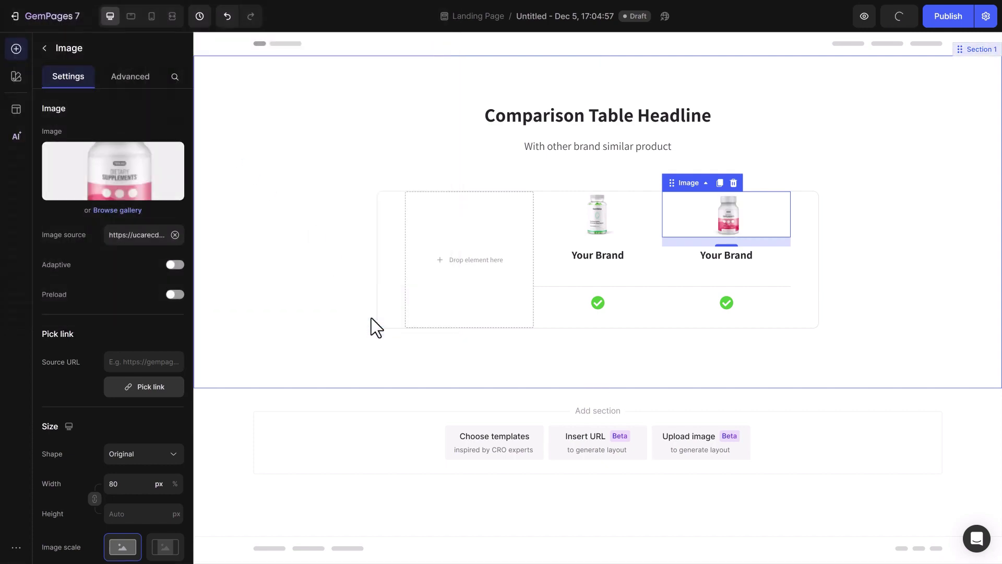
# - Change the third column's heading text to "Other Brands"
pyautogui.doubleClick(739, 256)
pyautogui.hotkey('ctrl', 'a')
pyautogui.write('Other Brands')
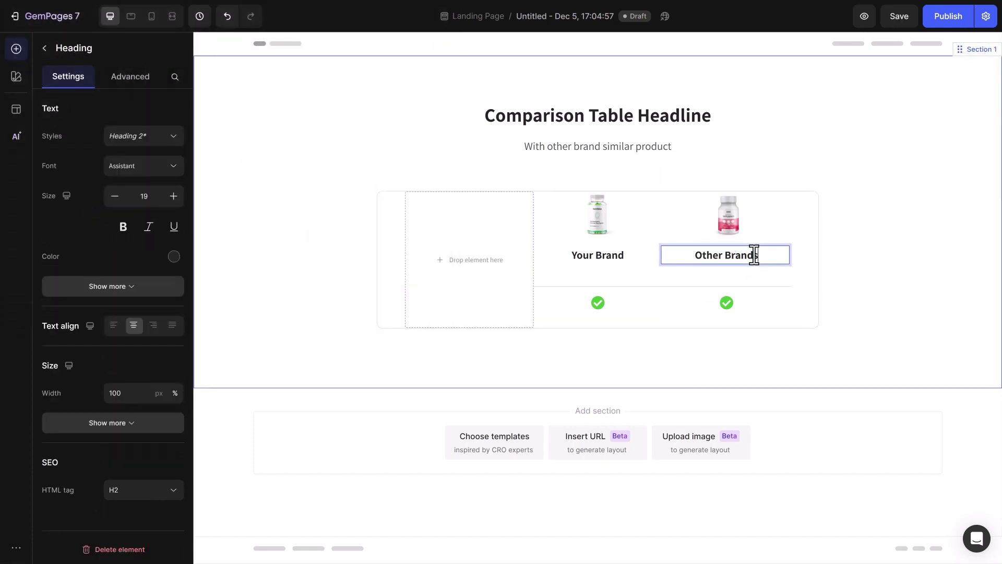
# - Change the "Other Brands" icon to the circled close symbol and color it gray B4B4B4
pyautogui.click(735, 307)
pyautogui.click(169, 137)
pyautogui.write('close')
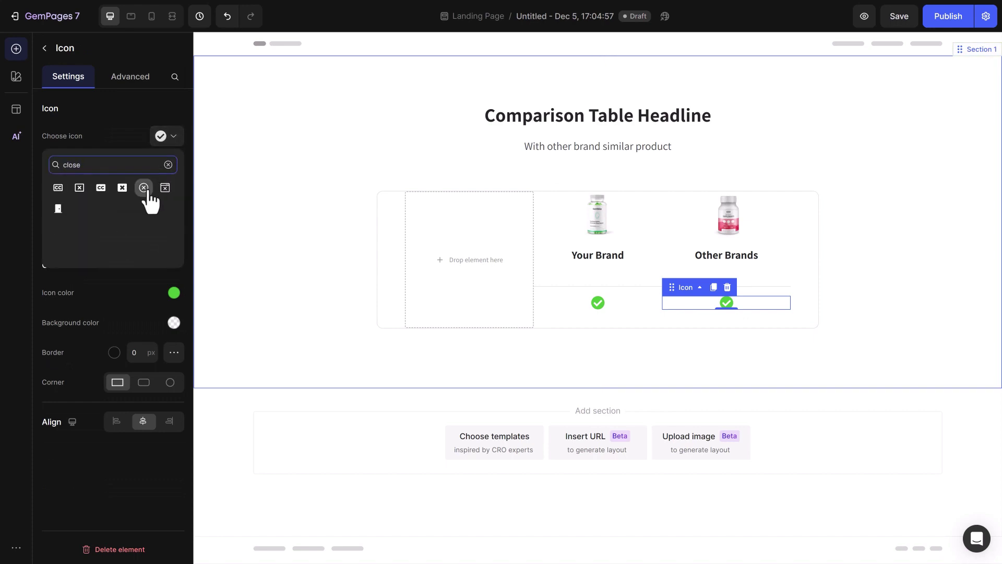
pyautogui.click(145, 189)
pyautogui.click(174, 293)
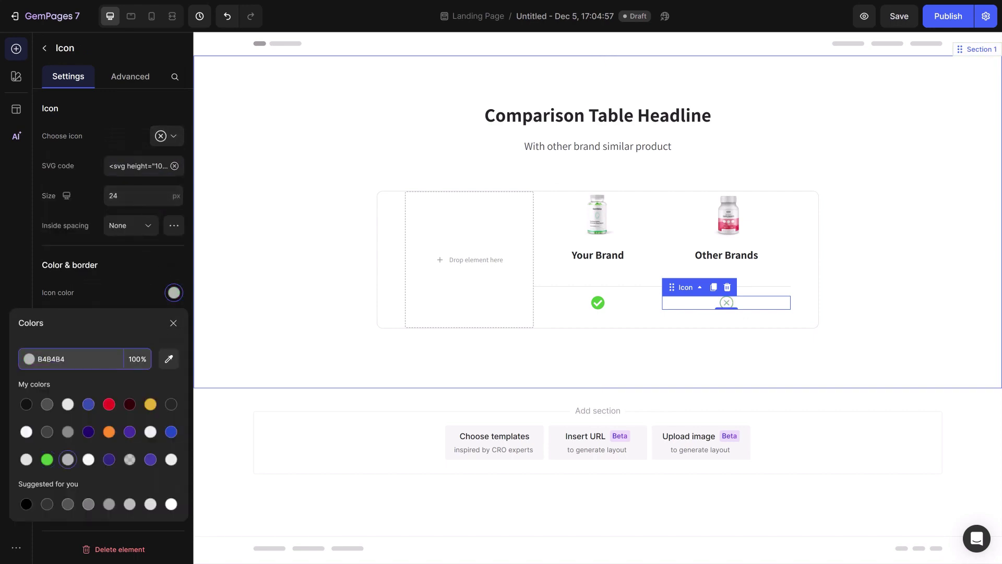
pyautogui.click(173, 324)
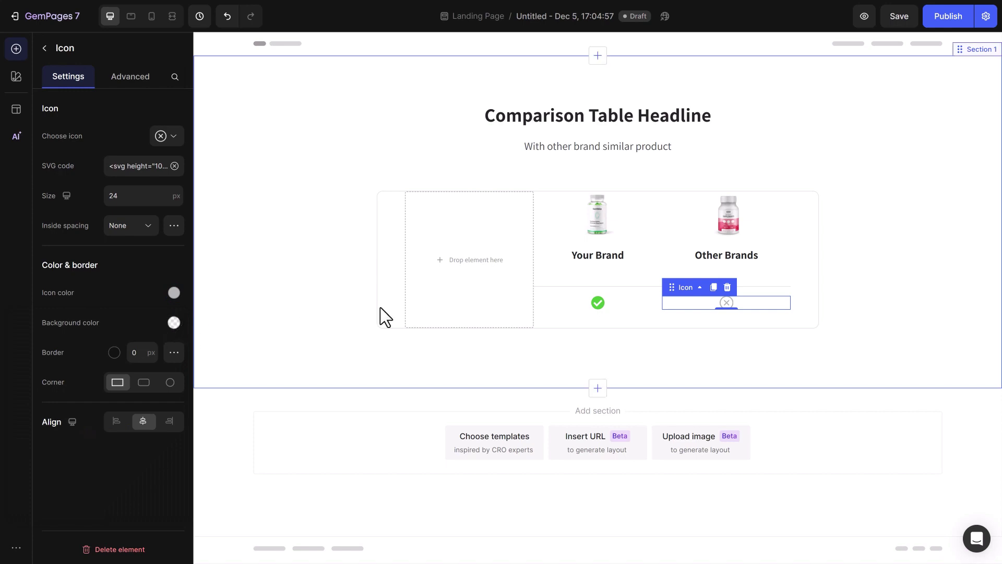
# - Duplicate the whole "Other Brands" row and move the copy into the empty first column
pyautogui.click(682, 175)
pyautogui.click(712, 181)
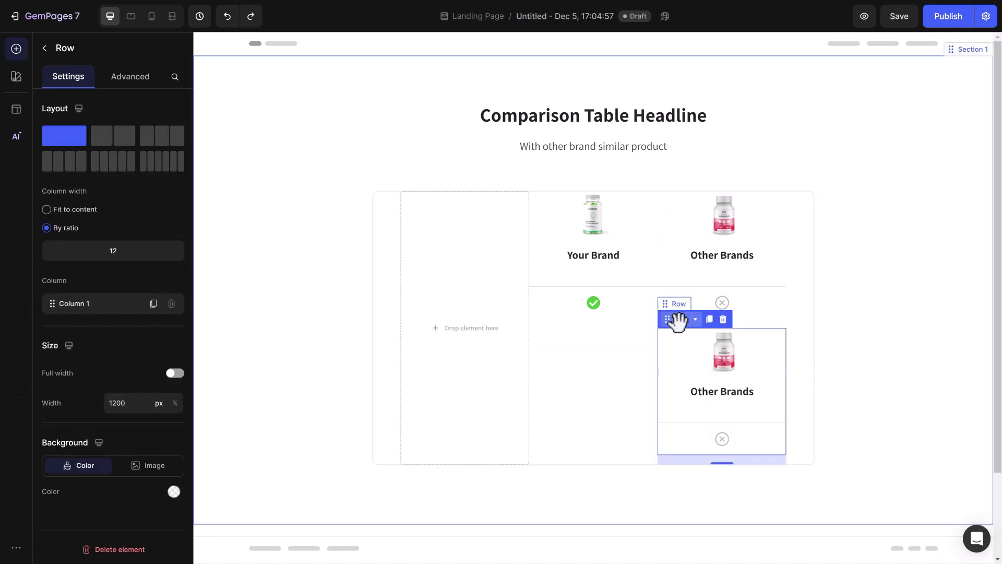
pyautogui.moveTo(680, 318); pyautogui.dragTo(421, 245)
# - Delete the copied product image, heading and close icon from the first column
pyautogui.click(470, 226)
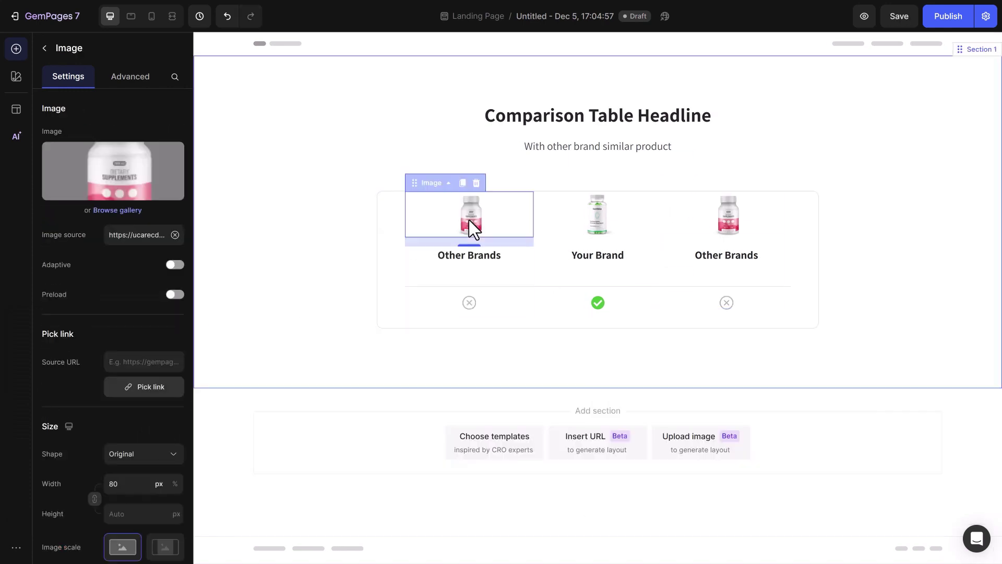
pyautogui.click(475, 183)
pyautogui.click(481, 186)
pyautogui.click(469, 209)
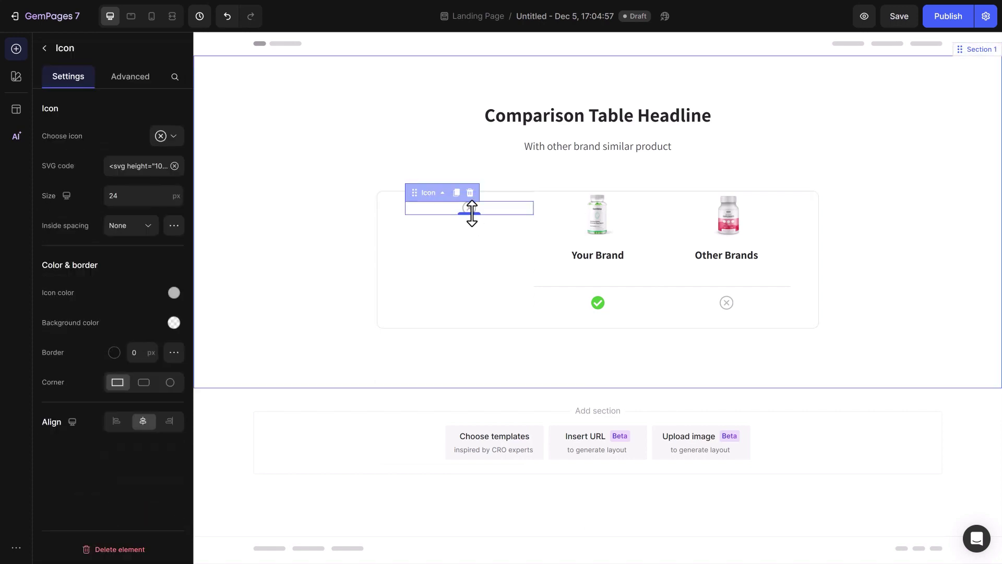
pyautogui.click(470, 193)
# - Add a text block to the first column's empty row and enter the text "Differentiation Point 1"
pyautogui.click(173, 48)
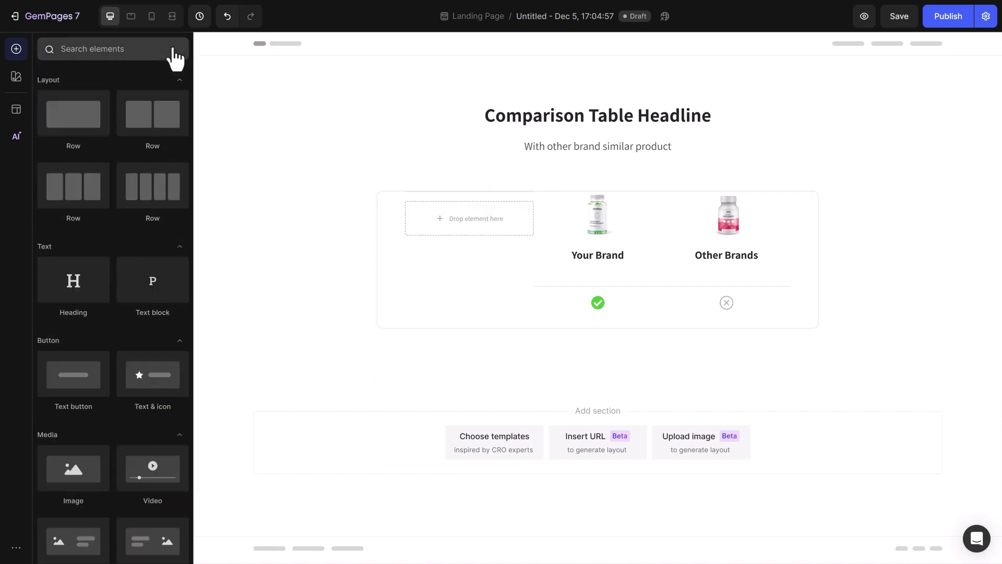
pyautogui.moveTo(148, 286); pyautogui.dragTo(483, 219)
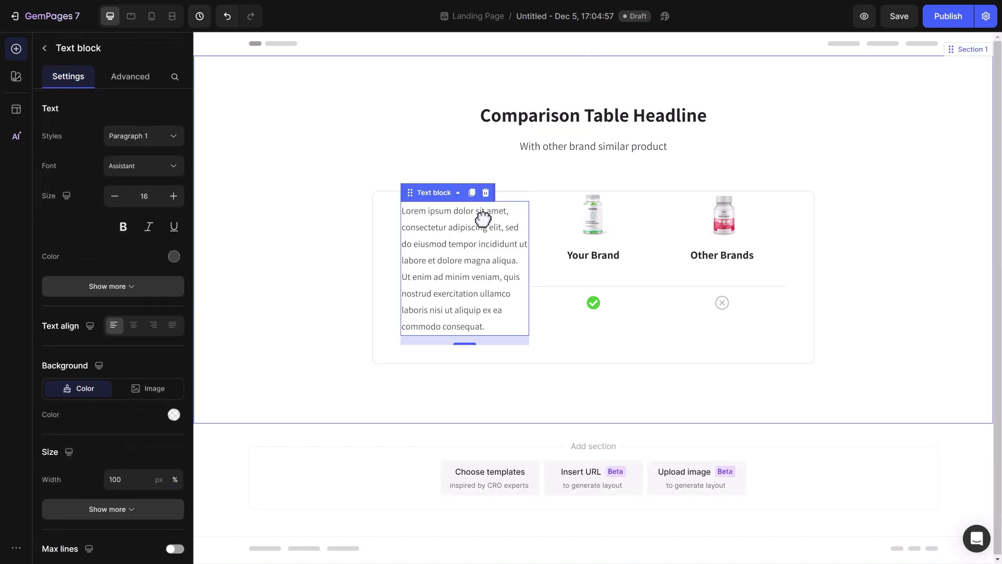
pyautogui.tripleClick(502, 232)
pyautogui.write('Differentiation Point 1')
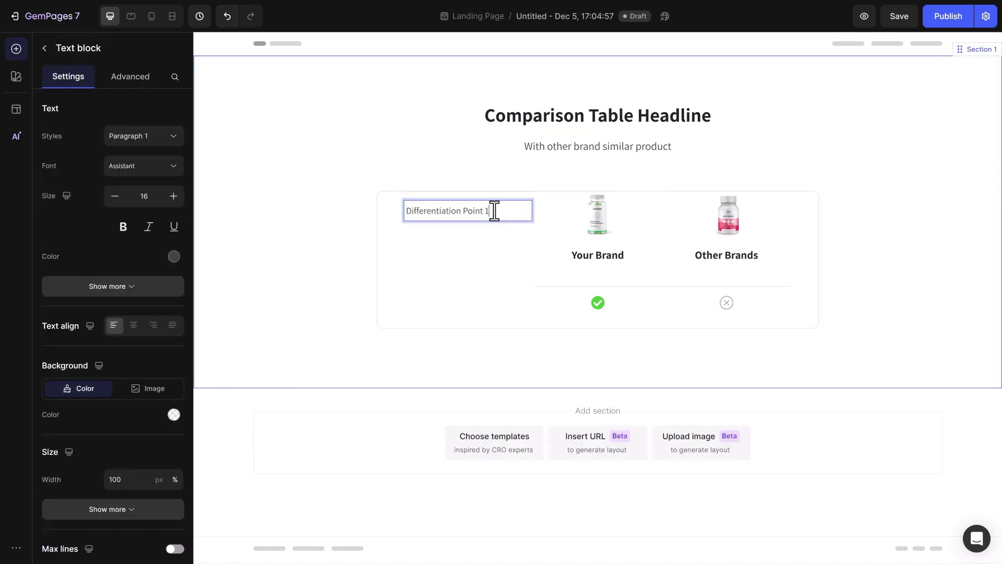
# - Give the "Differentiation Point 1" text a darker color and set its line height to 125%
pyautogui.click(174, 257)
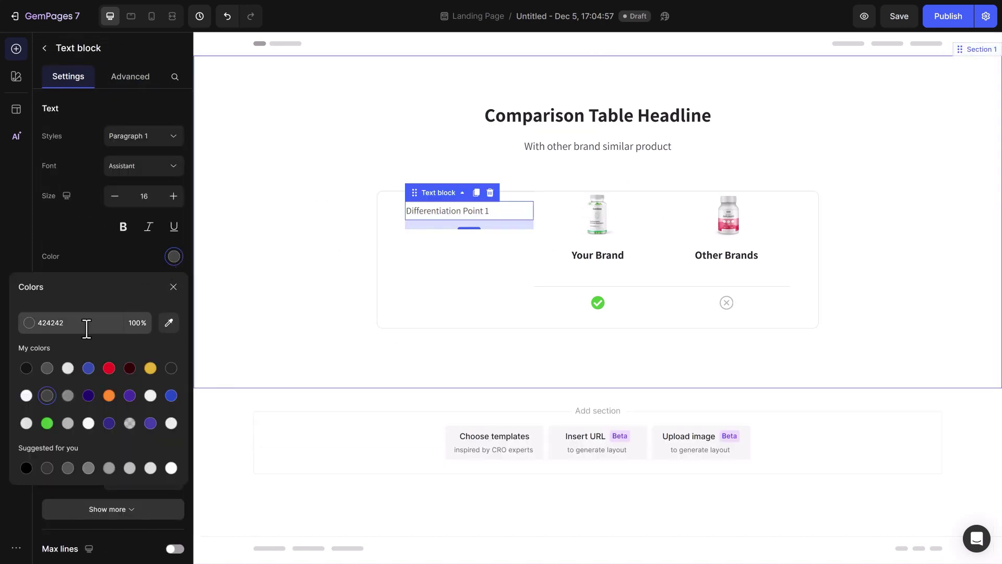
pyautogui.click(189, 302)
pyautogui.click(182, 291)
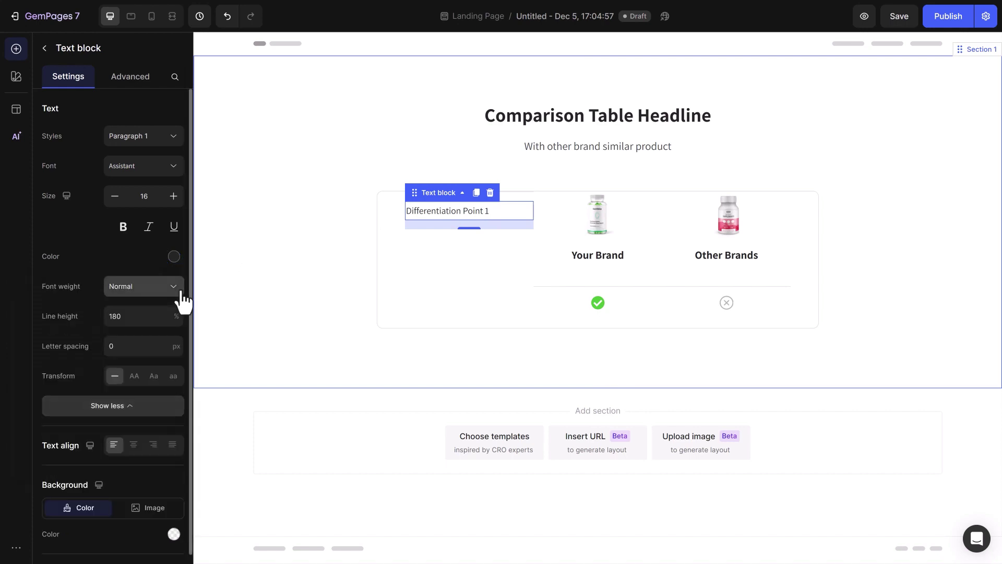
pyautogui.write('120')
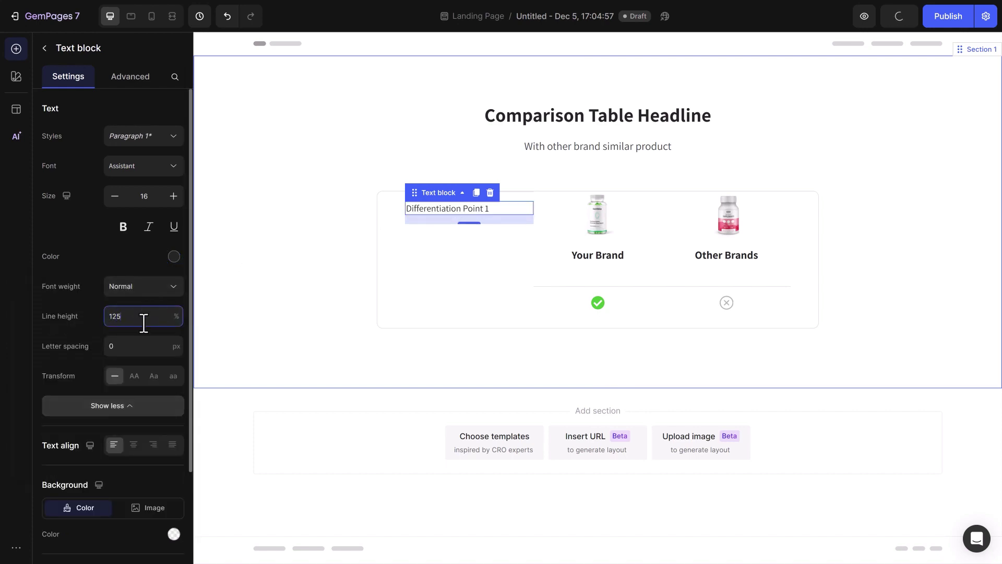
pyautogui.click(128, 408)
# - Set the "Differentiation Point 1" text block's bottom margin to 0
pyautogui.click(135, 84)
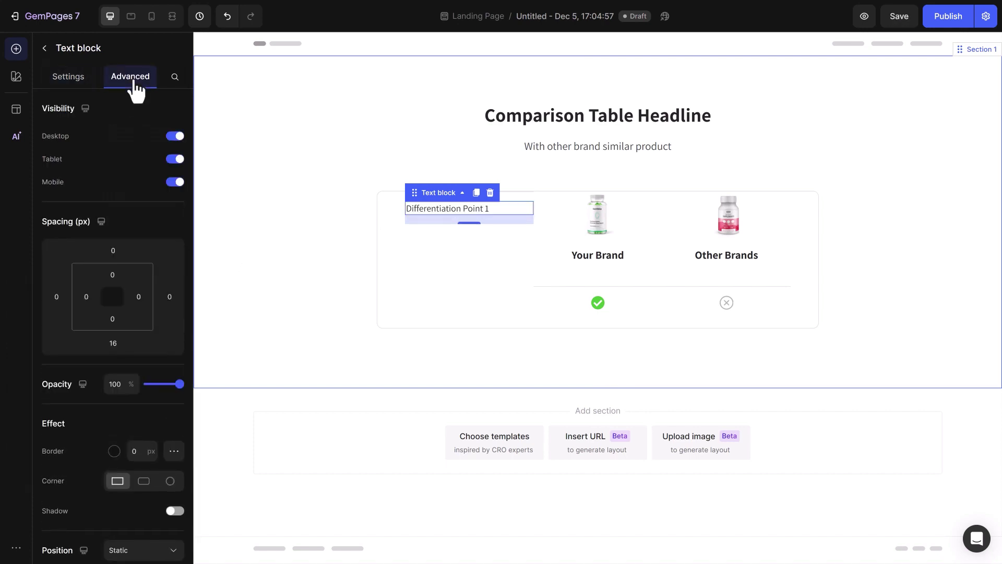
pyautogui.click(113, 343)
pyautogui.write('0')
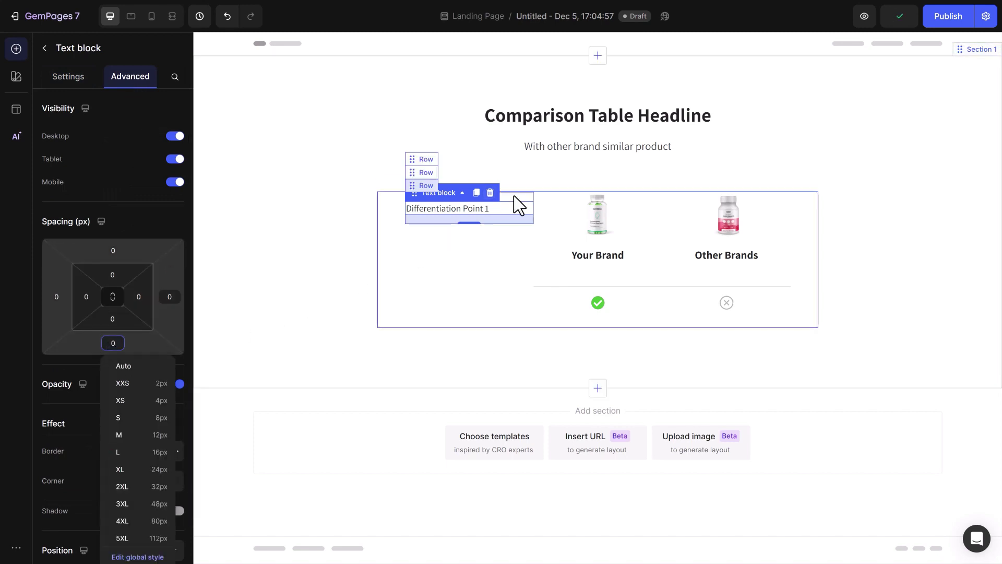
# - Duplicate the "Differentiation Point 1" row until the first column holds eight such rows
pyautogui.click(518, 205)
pyautogui.click(445, 216)
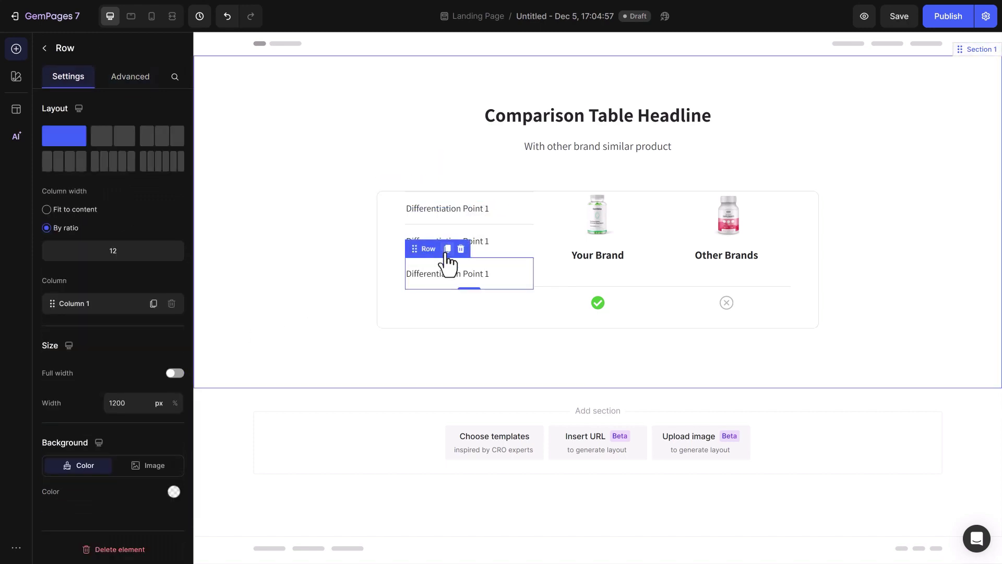
pyautogui.click(445, 247)
pyautogui.click(445, 280)
pyautogui.click(444, 314)
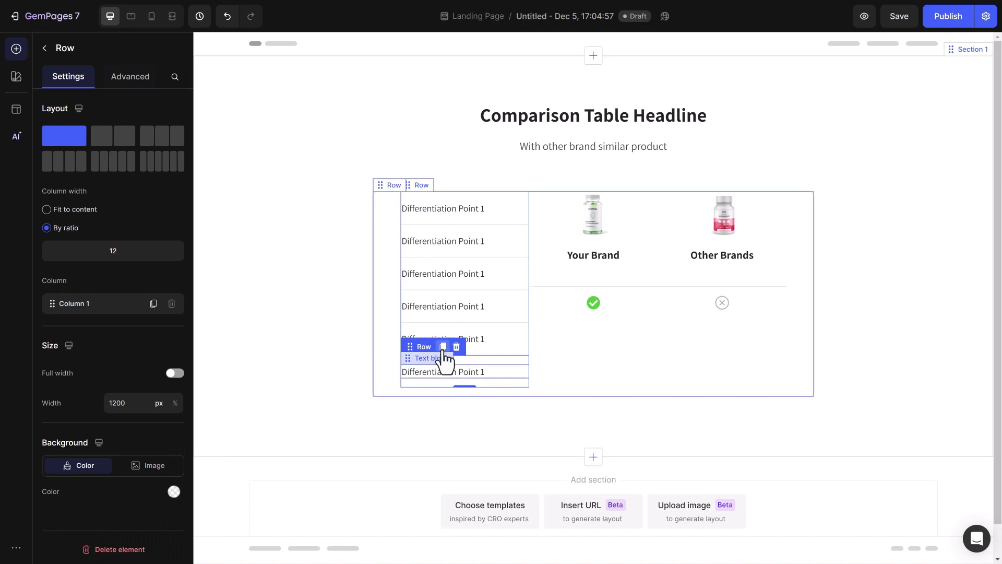
pyautogui.click(444, 347)
pyautogui.click(443, 380)
# - Renumber the second, third and fourth labels as "Differentiation Point 2", "Differentiation Point 3" and "Differentiation Point 4"
pyautogui.click(483, 244)
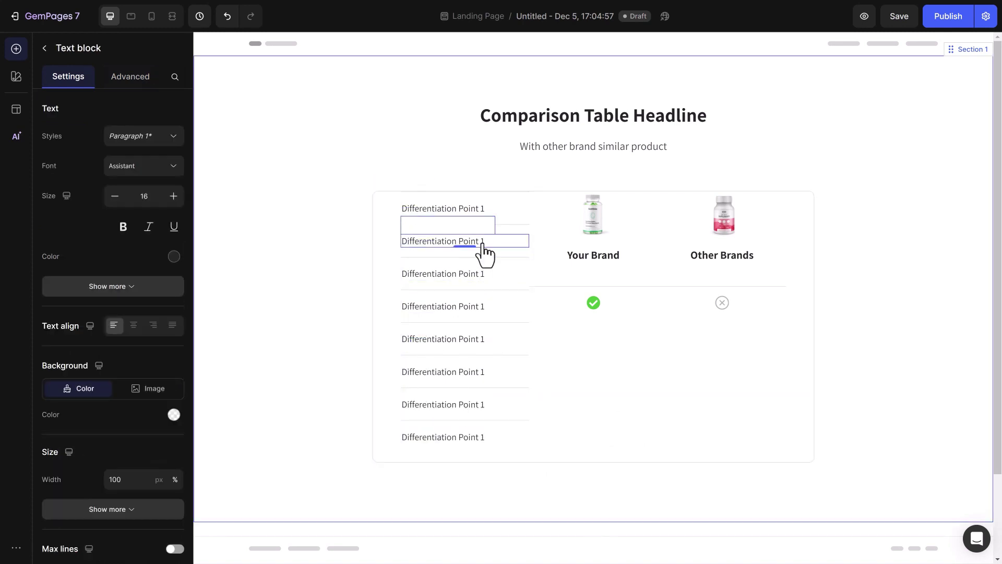
pyautogui.doubleClick(483, 275)
pyautogui.write('3')
pyautogui.doubleClick(482, 306)
pyautogui.write('4')
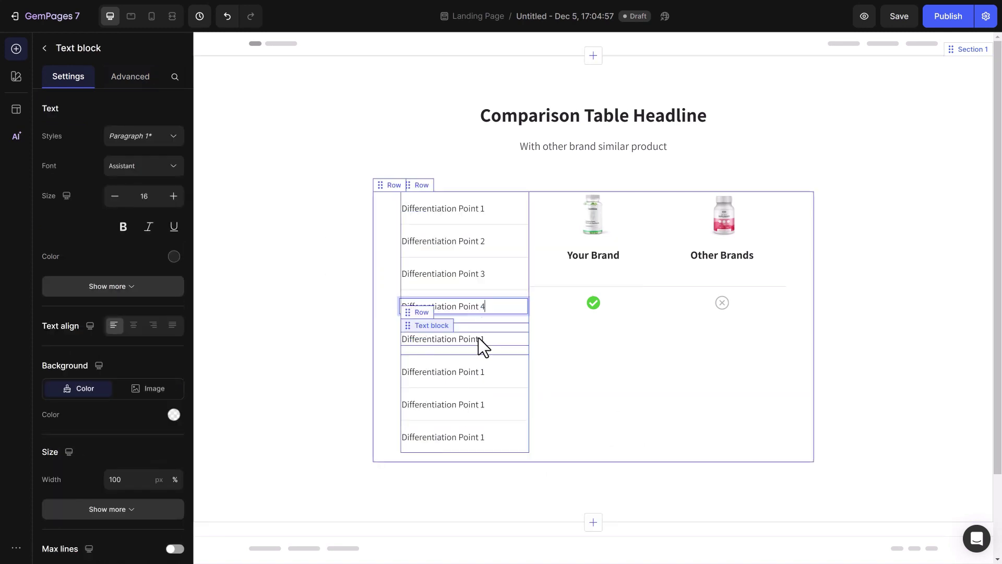
# - Renumber the last four differentiation point labels as 5, 5, 6 and 7
pyautogui.doubleClick(483, 340)
pyautogui.write('5')
pyautogui.doubleClick(485, 371)
pyautogui.write('5')
pyautogui.doubleClick(483, 404)
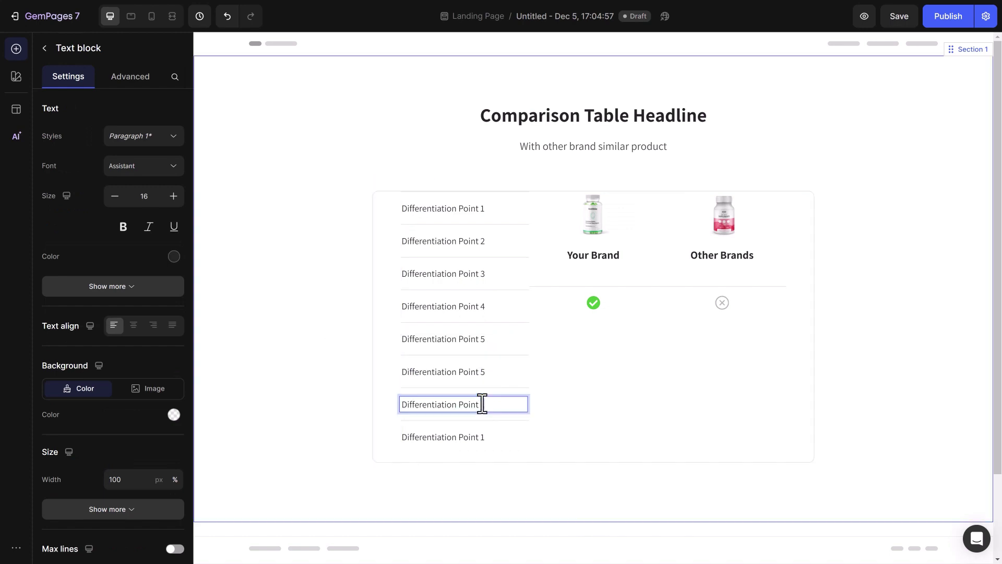
pyautogui.write('6')
pyautogui.doubleClick(486, 437)
pyautogui.write('7')
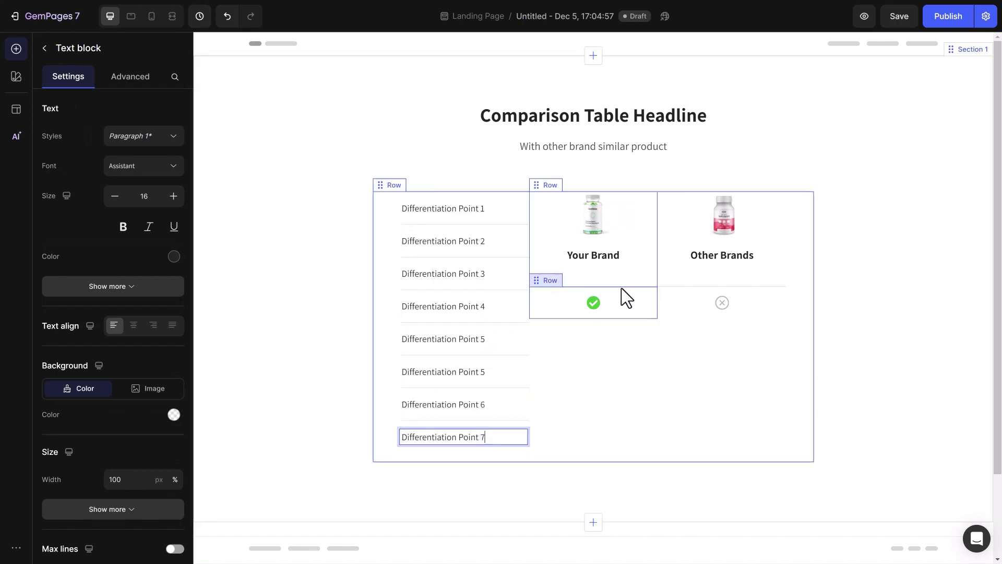
# - Duplicate the check icon row in the "Your Brand" column until it holds eight such rows
pyautogui.click(602, 290)
pyautogui.click(571, 278)
pyautogui.click(572, 310)
pyautogui.click(571, 343)
pyautogui.click(572, 376)
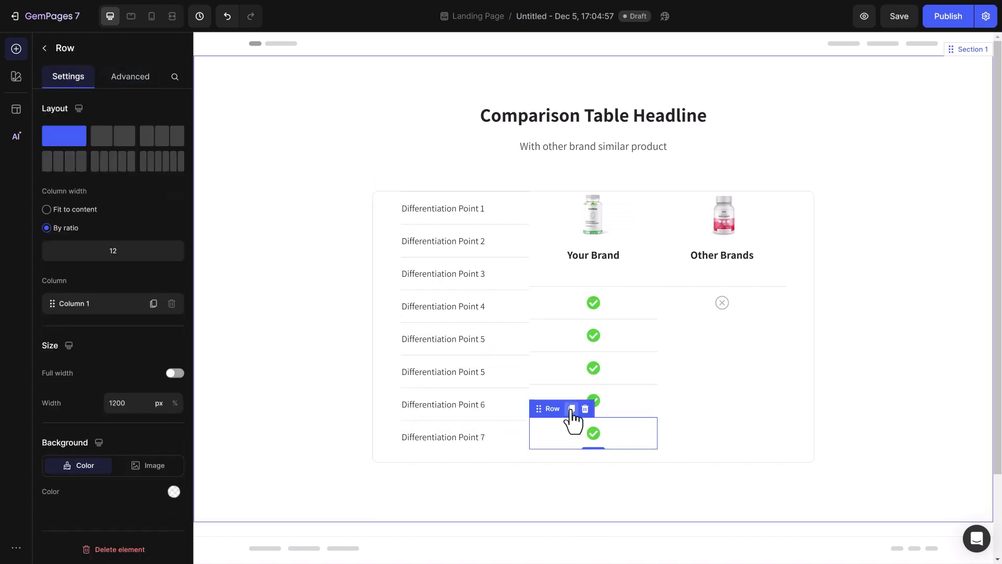
pyautogui.click(572, 409)
pyautogui.click(572, 441)
pyautogui.click(571, 474)
# - Duplicate the close icon row in the "Other Brands" column until it holds eight such rows
pyautogui.click(759, 299)
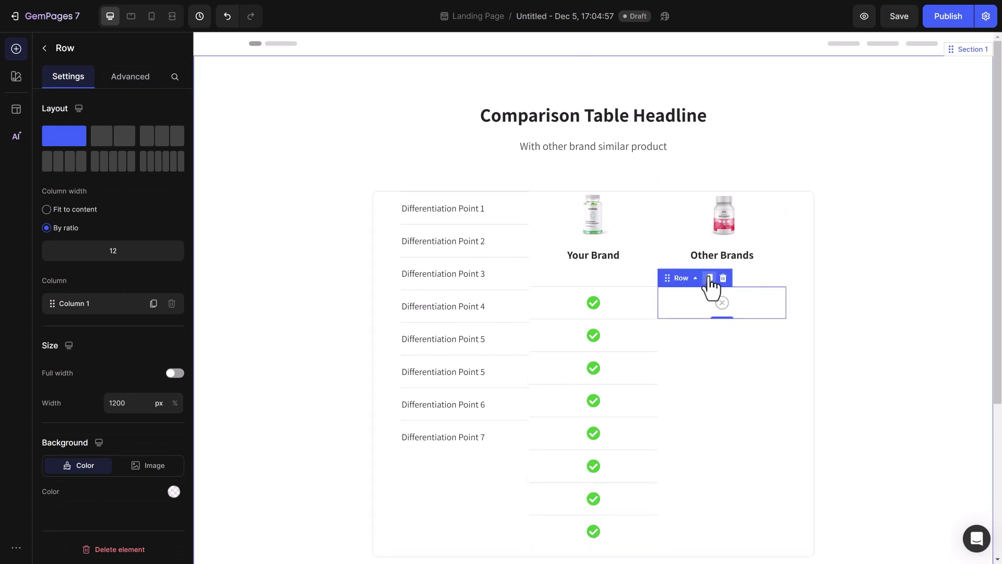
pyautogui.click(700, 278)
pyautogui.click(700, 311)
pyautogui.click(701, 343)
pyautogui.click(700, 376)
pyautogui.click(701, 376)
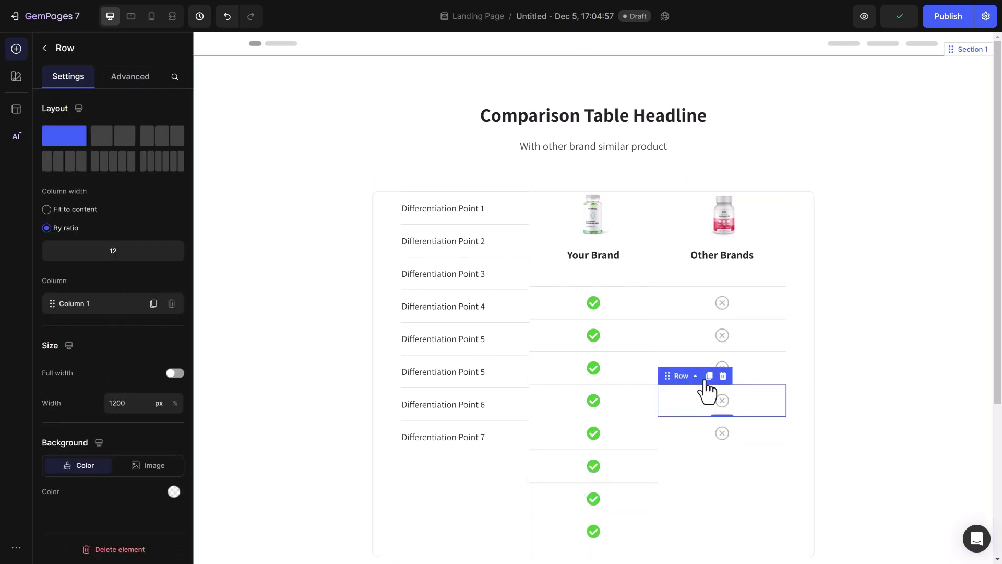
pyautogui.click(701, 408)
pyautogui.click(700, 441)
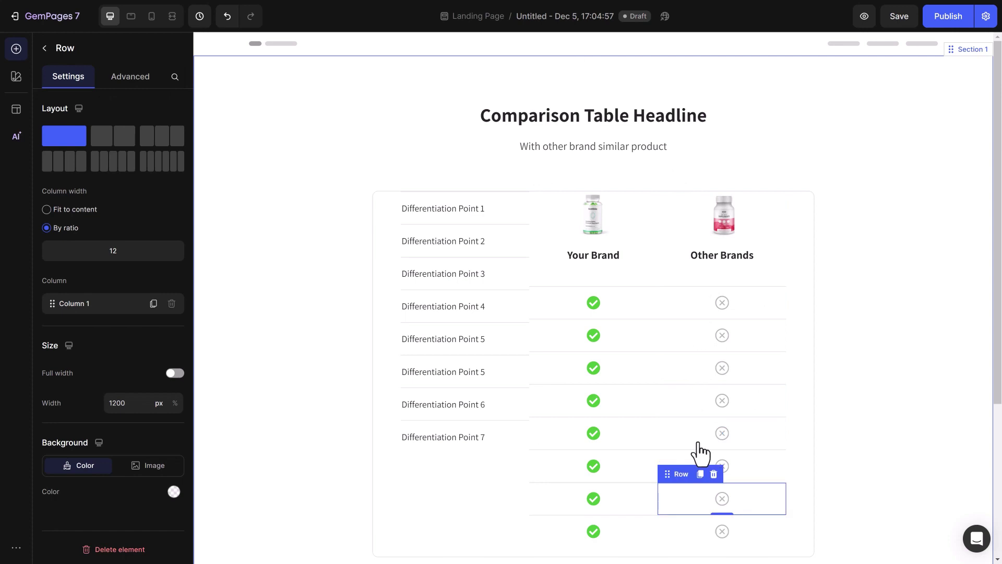
# - Replace the fifth close icon in the "Other Brands" column with a copy of the green check icon from "Your Brand"
pyautogui.click(725, 434)
pyautogui.click(723, 419)
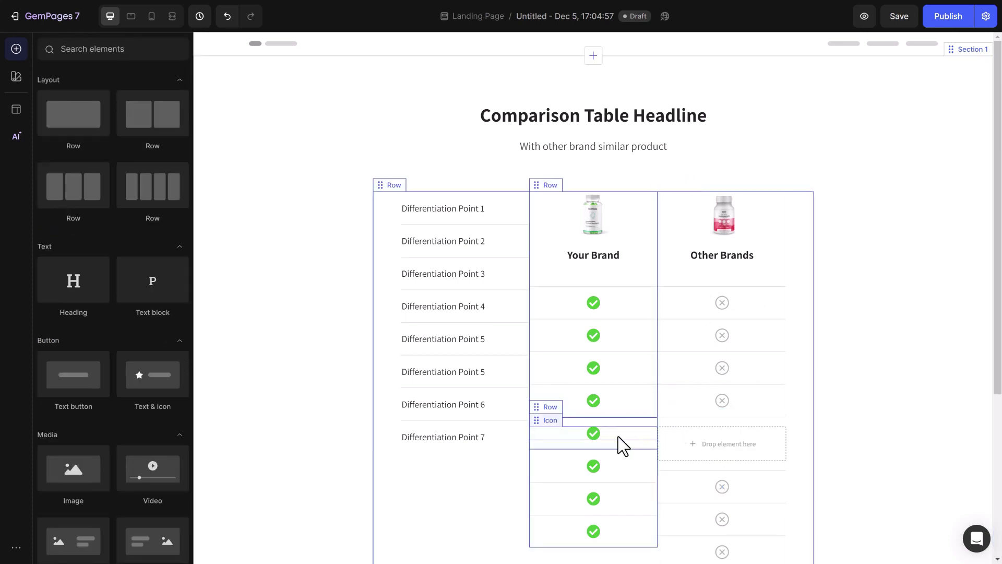
pyautogui.click(602, 436)
pyautogui.click(580, 418)
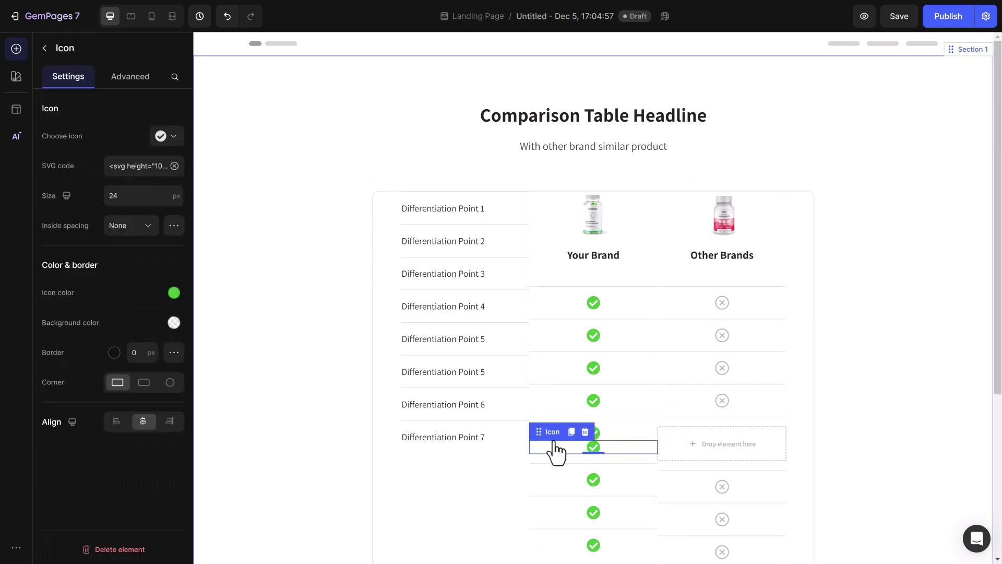
pyautogui.moveTo(562, 434); pyautogui.dragTo(712, 448)
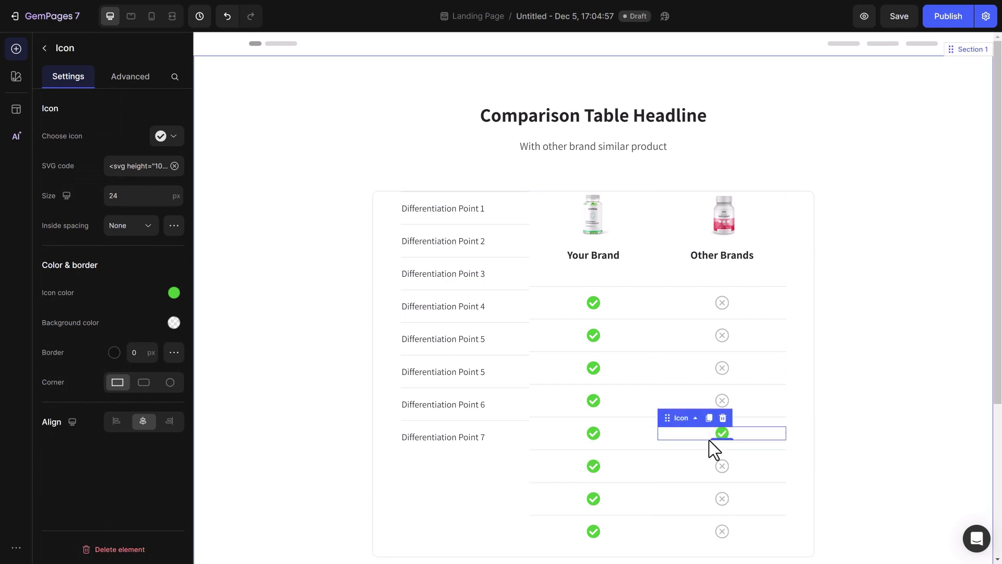
# - Replace the seventh icon in the "Other Brands" column with a copy of the neighbouring green check icon
pyautogui.click(740, 511)
pyautogui.click(723, 484)
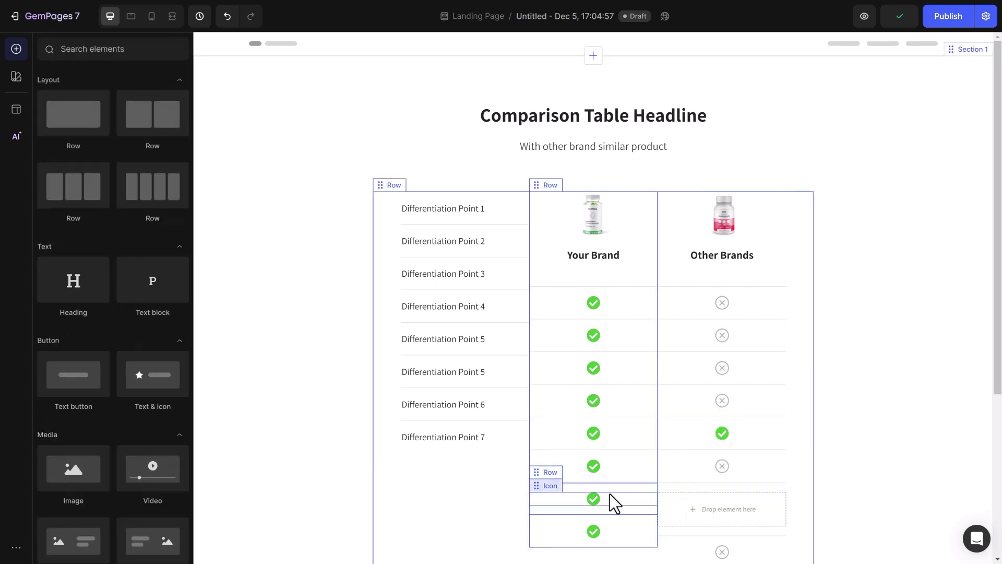
pyautogui.click(590, 497)
pyautogui.click(581, 483)
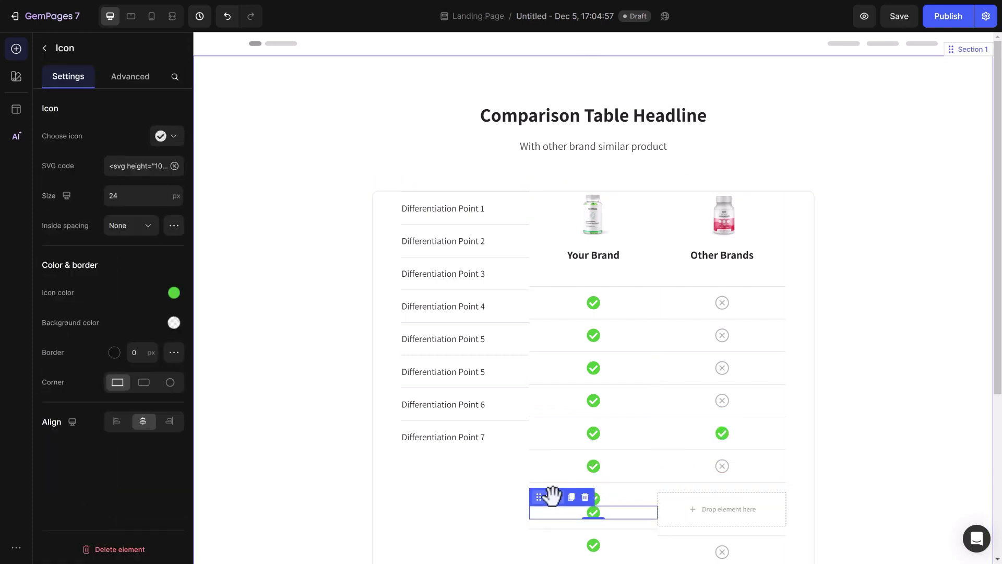
pyautogui.moveTo(552, 495); pyautogui.dragTo(716, 499)
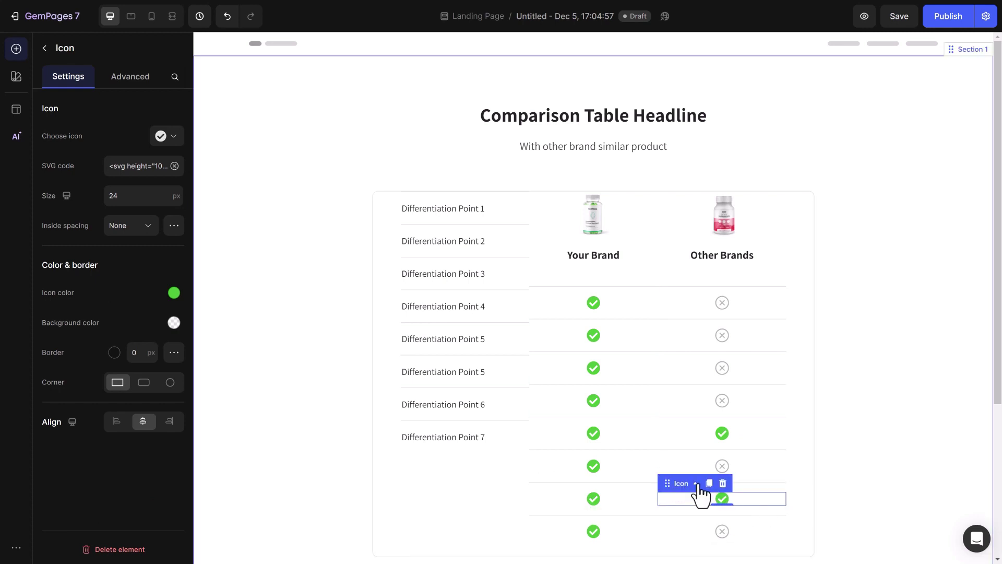
# - Align the contents of the three-column table row vertically to the bottom
pyautogui.click(379, 181)
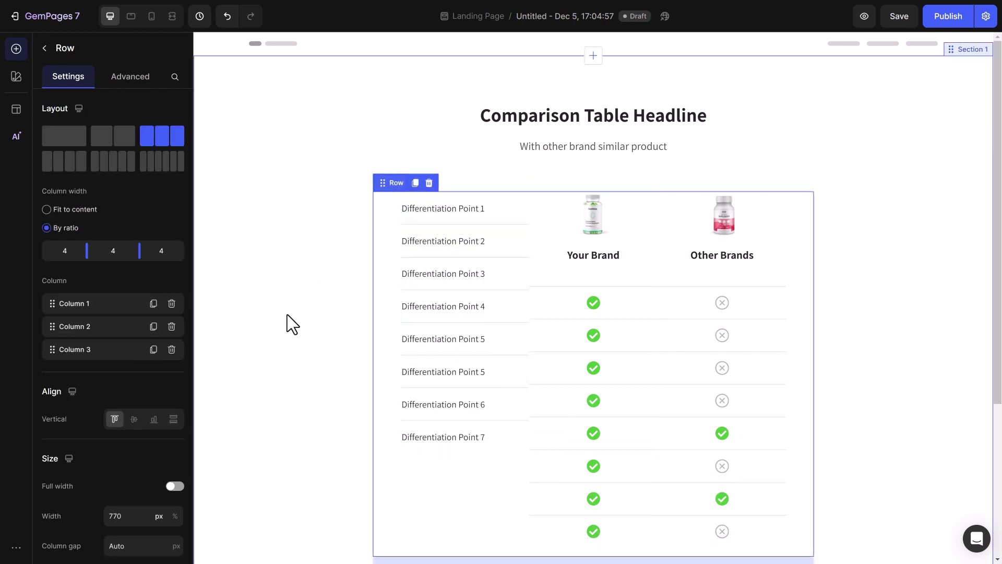
pyautogui.click(154, 420)
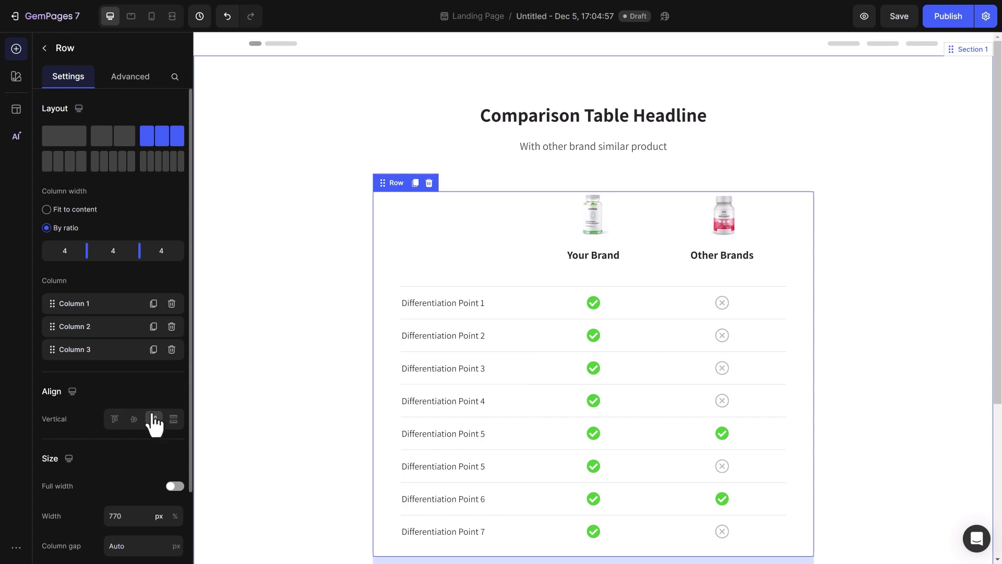
# - Give the row containing the "Your Brand" column a very light lavender-grey background from the saved colors
pyautogui.click(549, 178)
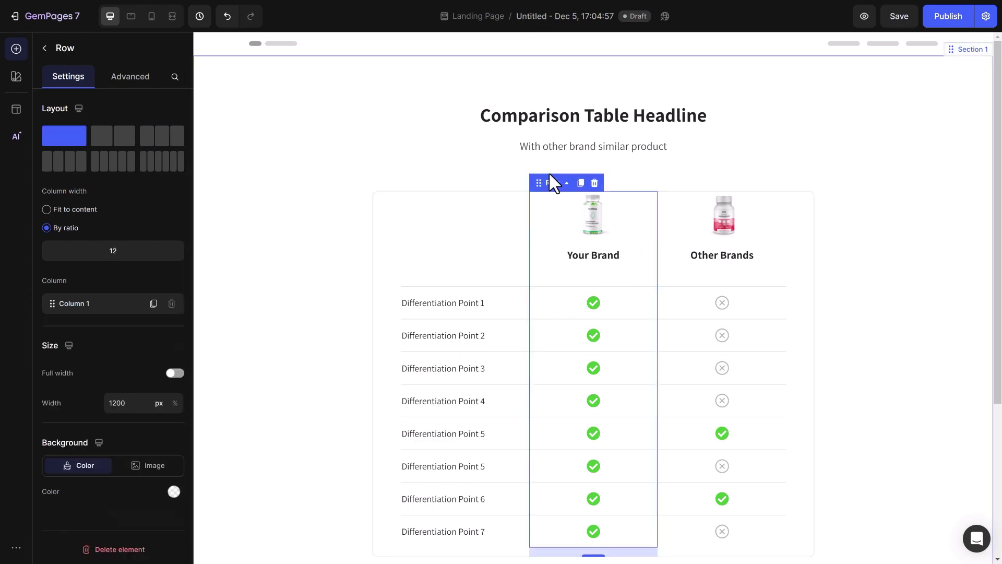
pyautogui.click(173, 491)
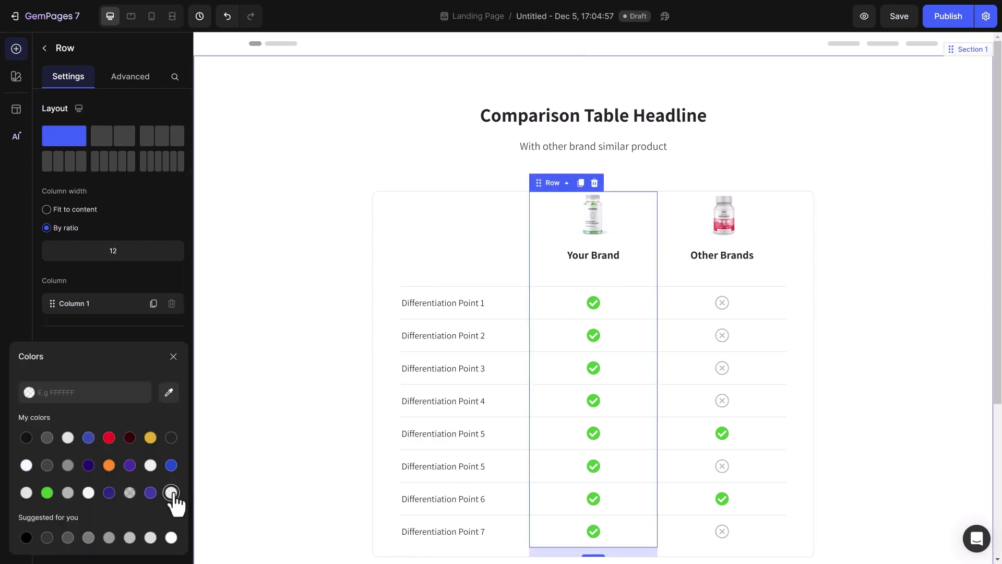
pyautogui.click(173, 356)
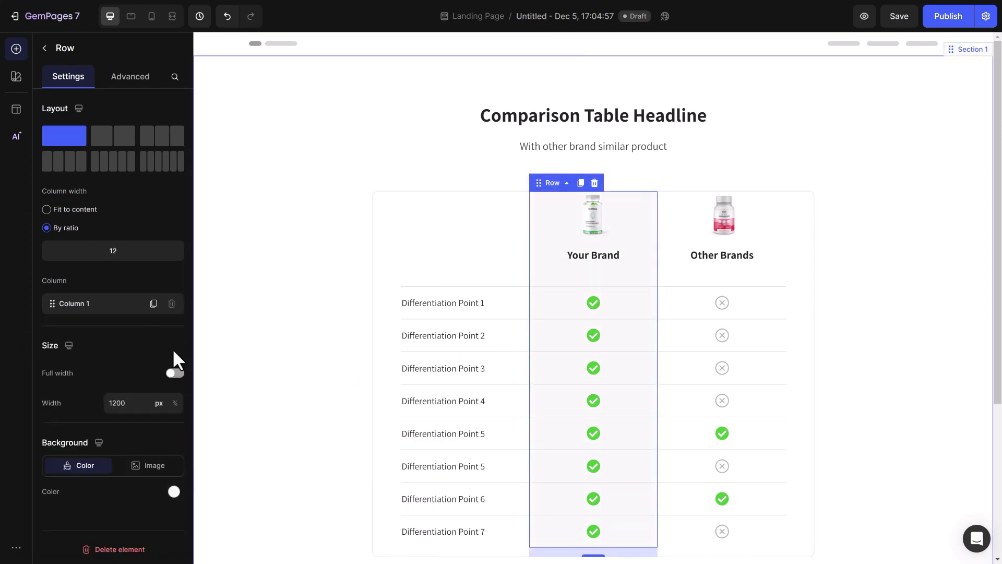
# - Set the "Your Brand" row's top and bottom padding to 24 px
pyautogui.click(130, 78)
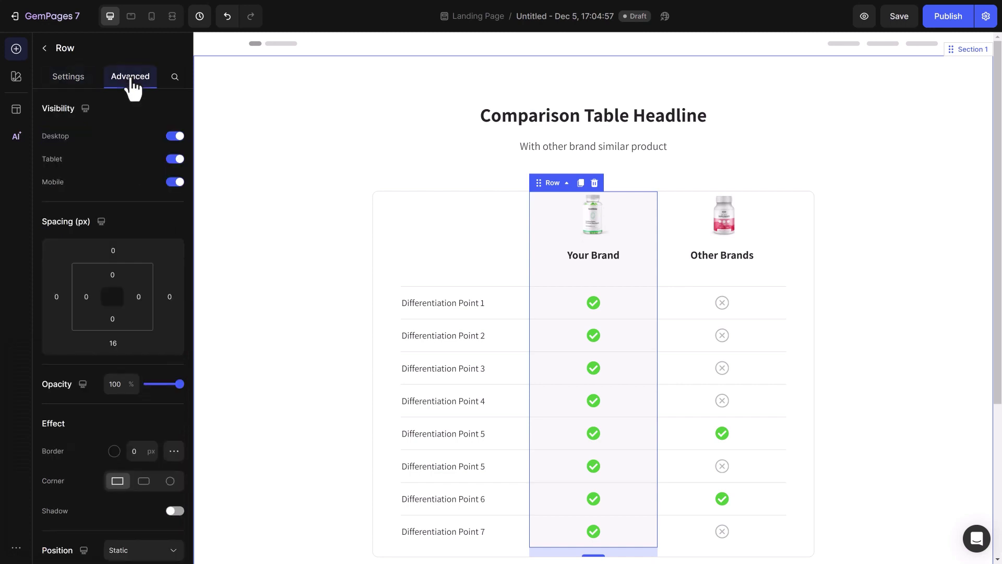
pyautogui.click(112, 319)
pyautogui.click(128, 445)
pyautogui.click(112, 275)
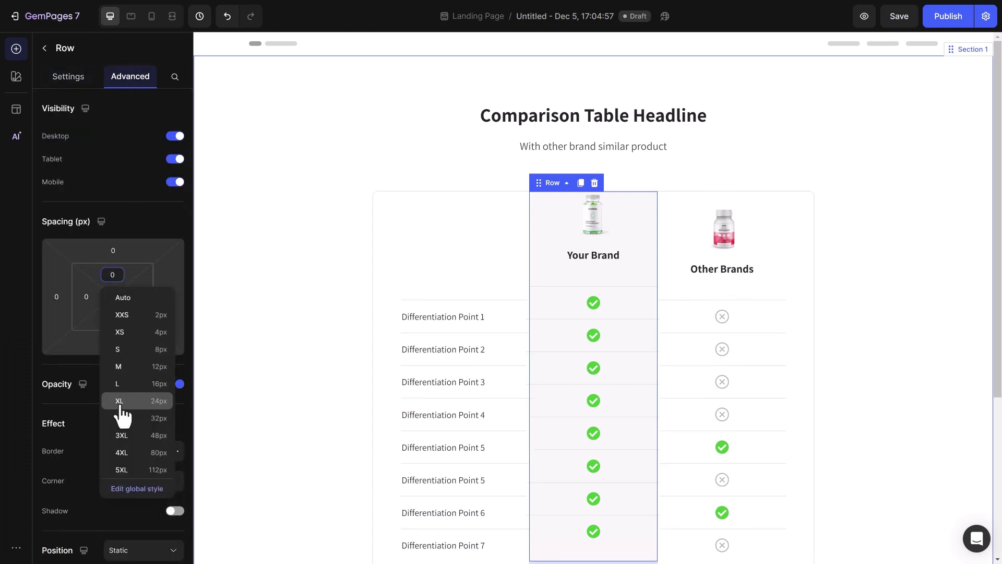
pyautogui.click(125, 401)
# - Set the "Your Brand" row's top and bottom margins to -24 px
pyautogui.click(117, 343)
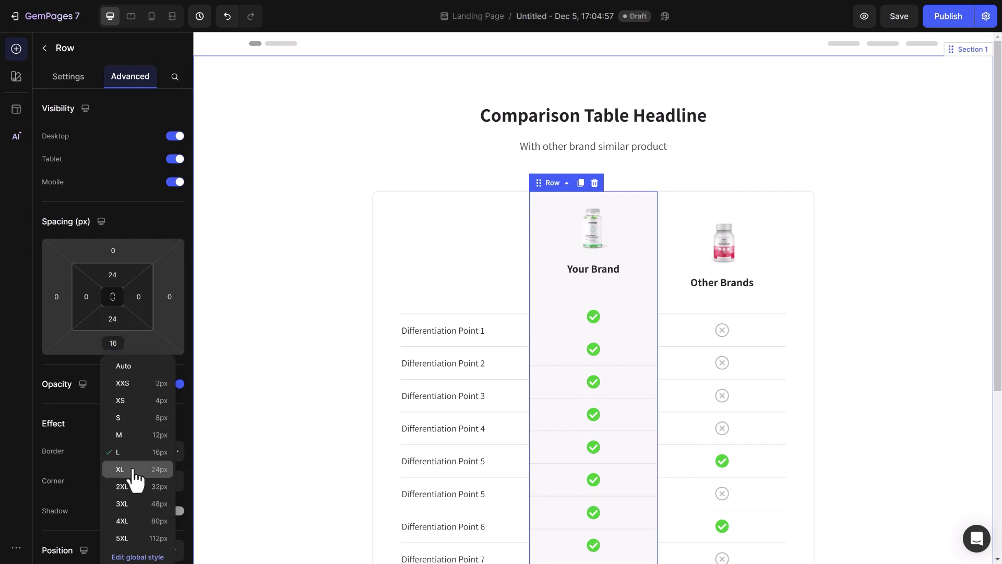
pyautogui.click(130, 484)
pyautogui.click(113, 250)
pyautogui.click(122, 376)
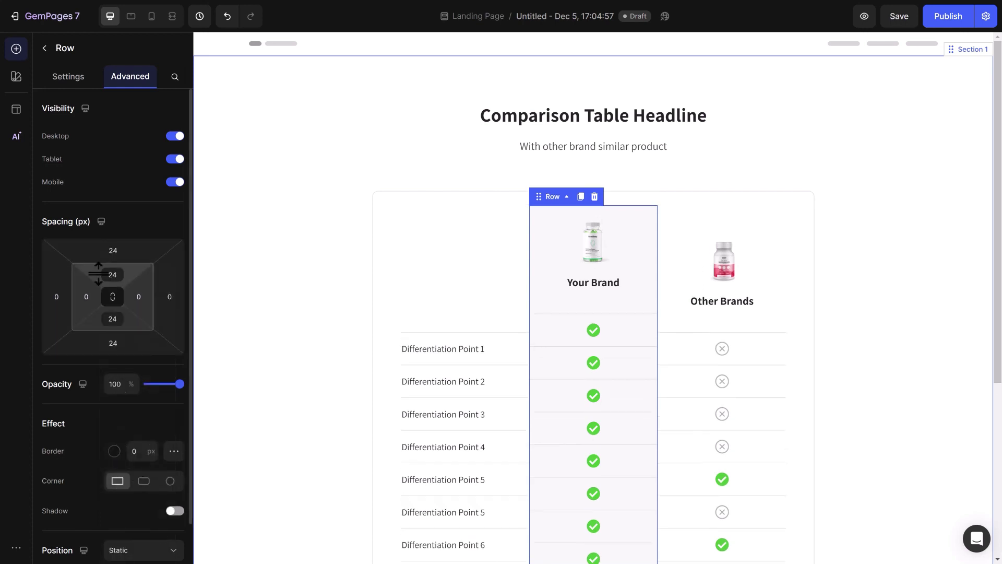
pyautogui.click(111, 251)
pyautogui.write('-')
pyautogui.press('Return')
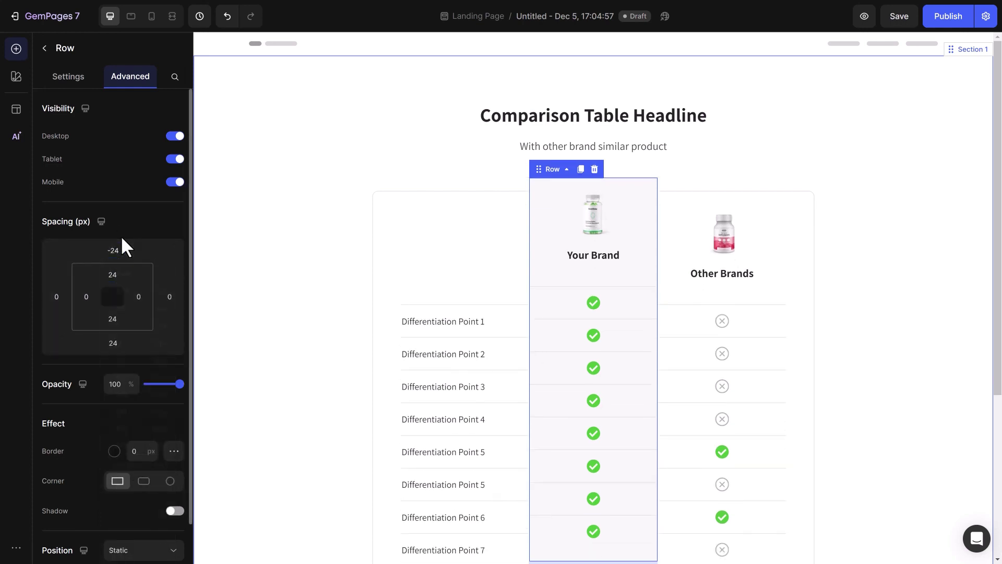
pyautogui.click(110, 343)
pyautogui.write('-')
pyautogui.press('Return')
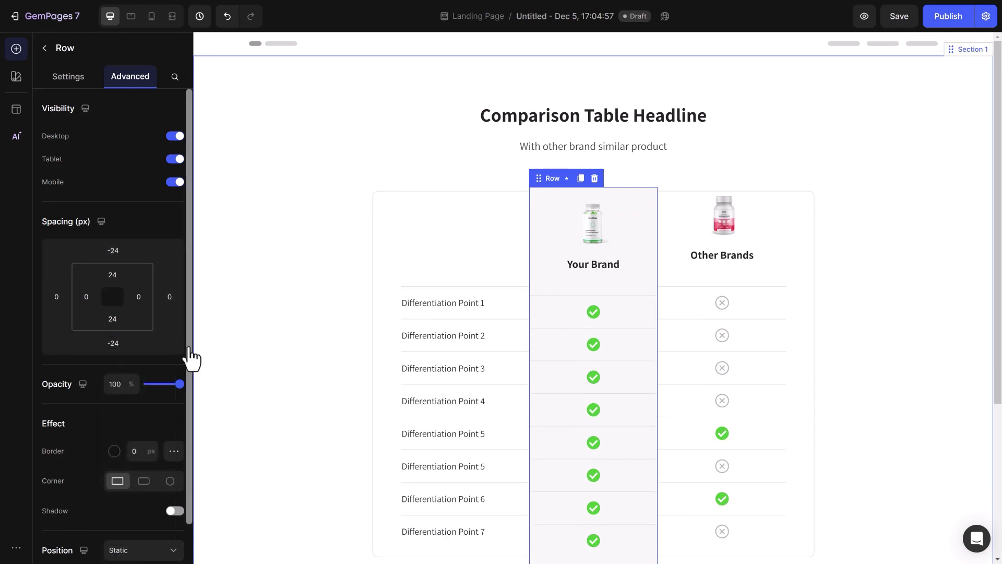
# - Add a 1 px dark indigo border around the "Your Brand" row
pyautogui.scroll(-2, 188, 358)
pyautogui.click(114, 367)
pyautogui.click(92, 389)
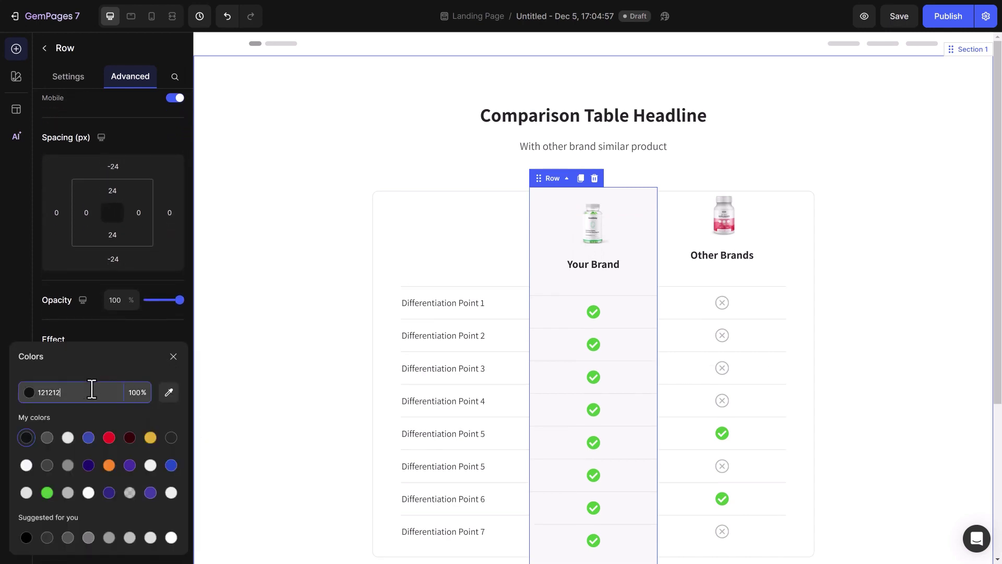
pyautogui.click(173, 356)
pyautogui.write('2')
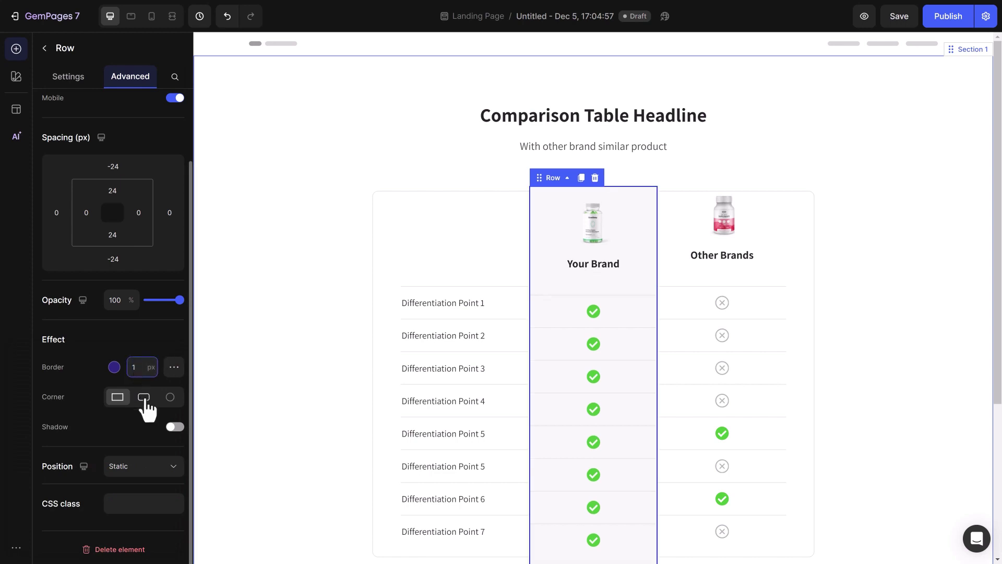
# - Round the corners of the "Your Brand" row with a radius of 20
pyautogui.click(144, 398)
pyautogui.click(132, 422)
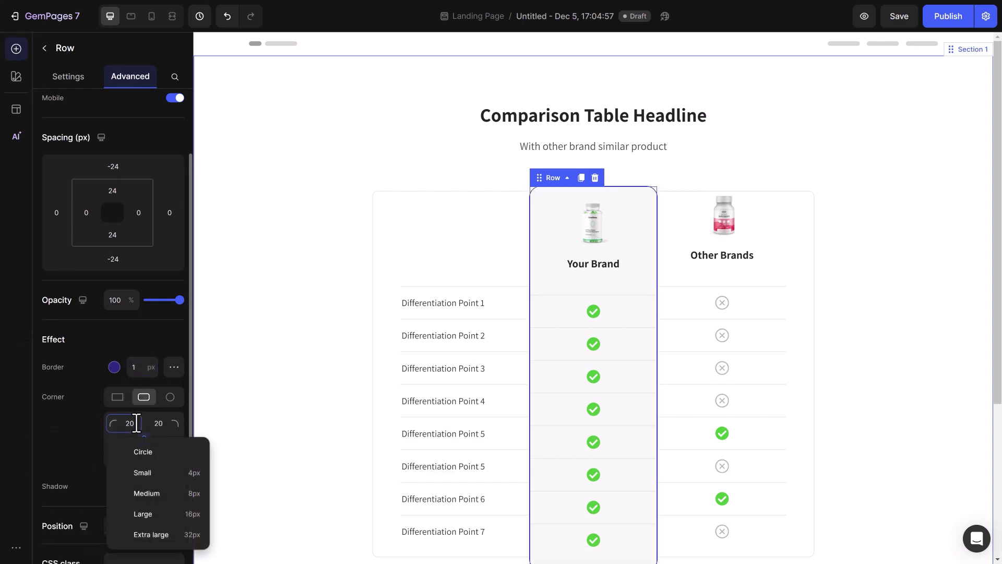
pyautogui.write('20')
pyautogui.click(69, 424)
# - Set the differentiation points' parent row to bottom margin 0, top padding 17 and bottom padding 1
pyautogui.click(417, 291)
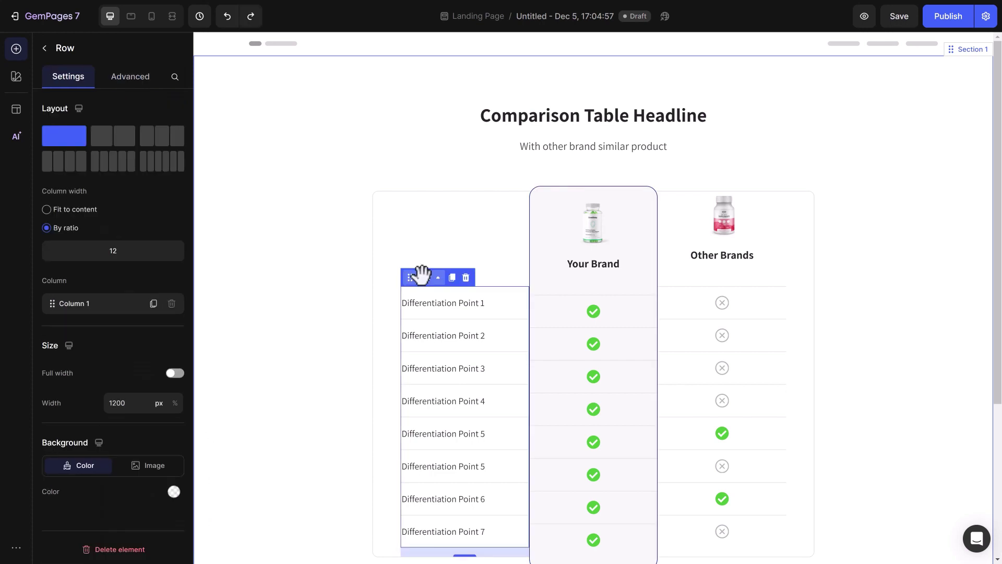
pyautogui.click(121, 77)
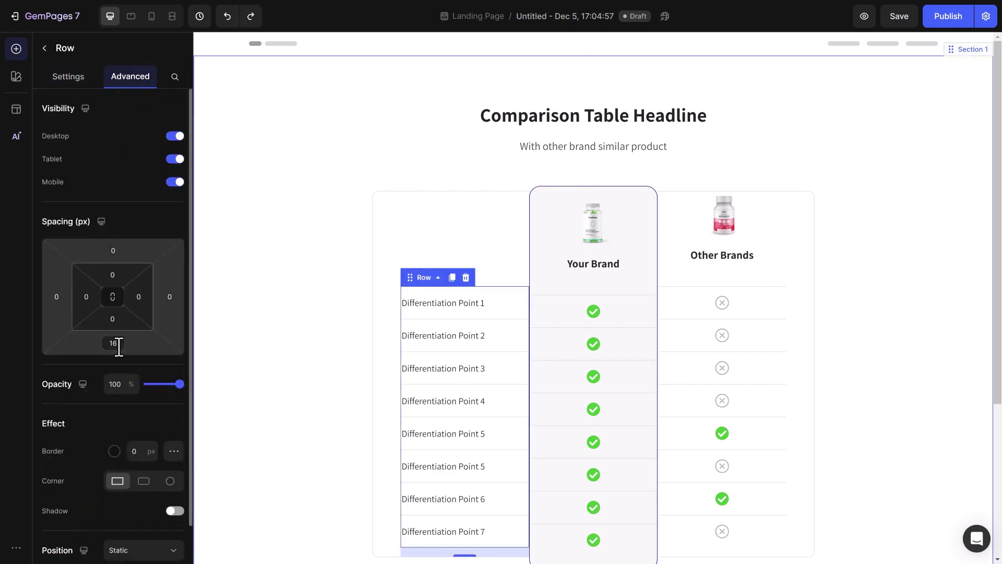
pyautogui.click(116, 343)
pyautogui.click(119, 274)
pyautogui.write('1')
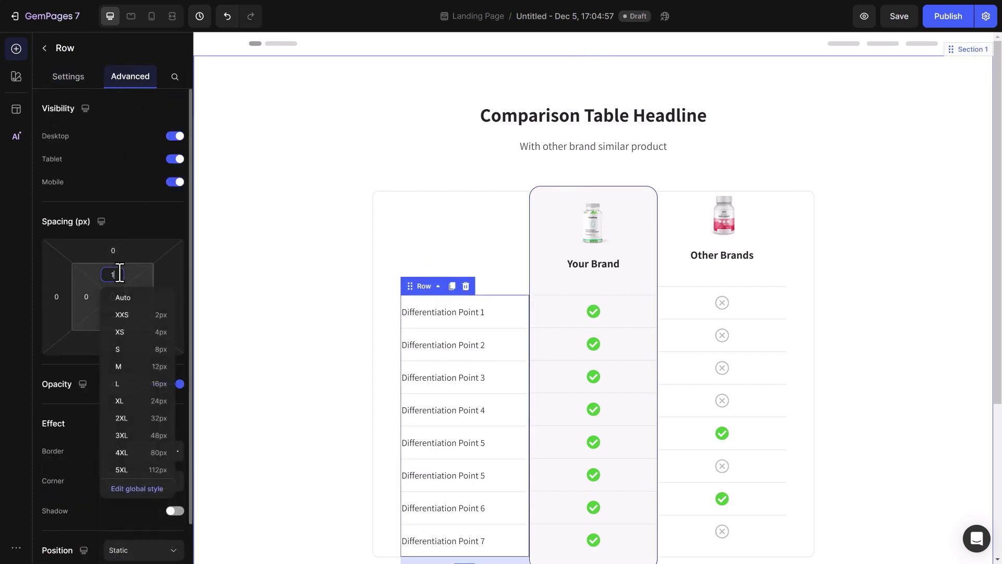
pyautogui.write('7')
pyautogui.click(116, 317)
pyautogui.write('1')
pyautogui.click(88, 365)
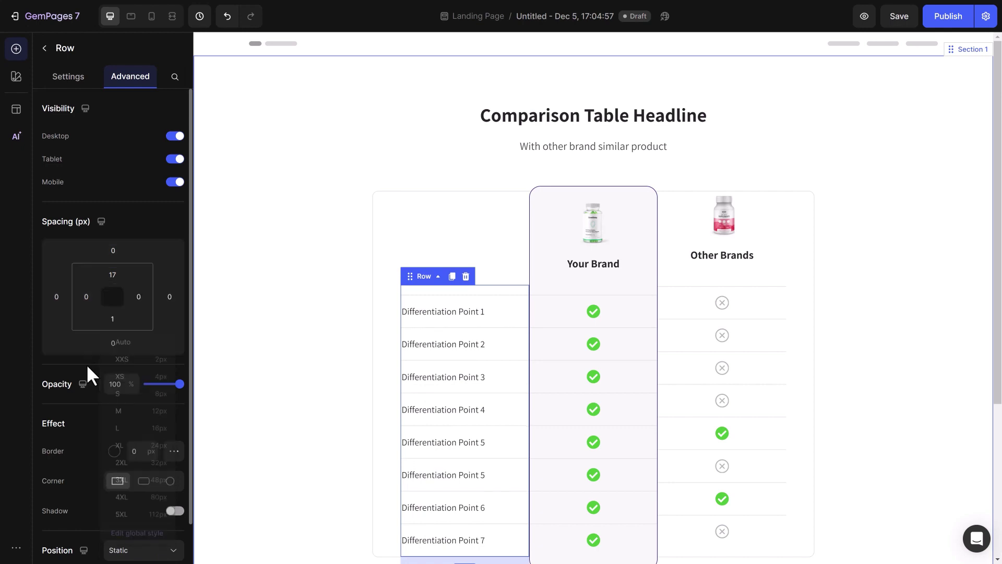
# - Copy the style of the differentiation points' parent row and paste it onto the "Other Brands" column row
pyautogui.rightClick(420, 275)
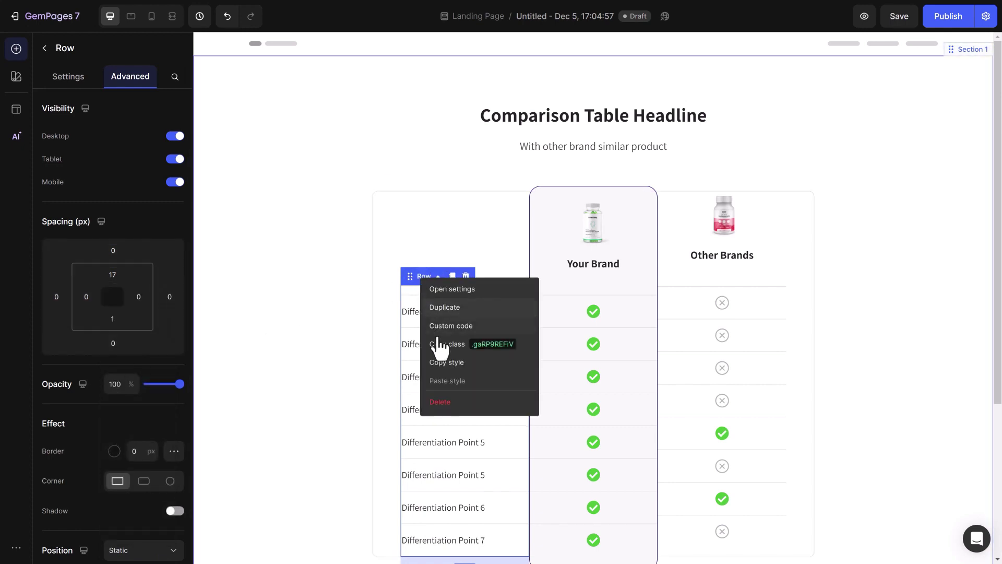
pyautogui.click(459, 362)
pyautogui.click(674, 183)
pyautogui.rightClick(673, 180)
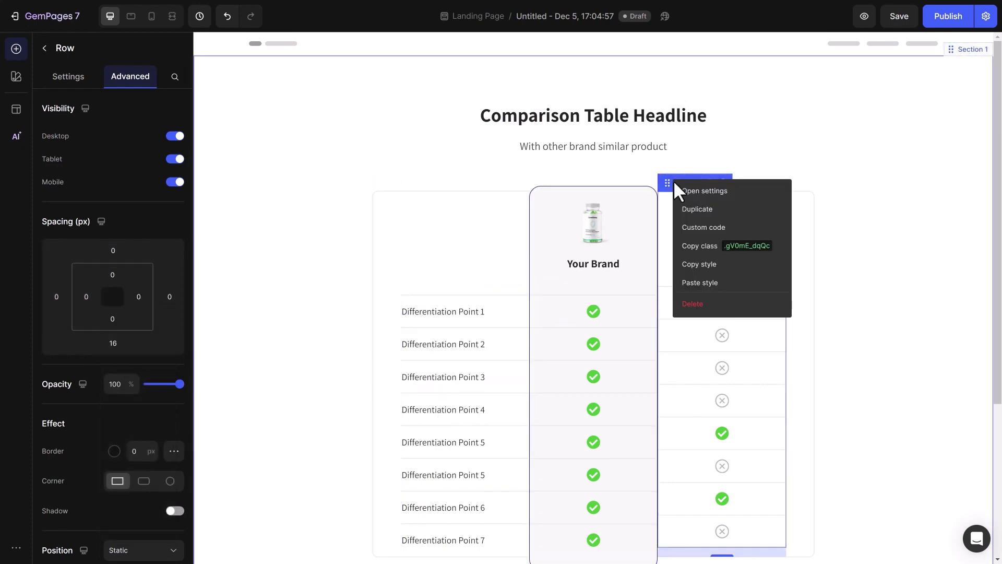
pyautogui.click(700, 282)
# - Set the "Other Brands" heading's bottom margin to 24 px
pyautogui.click(715, 275)
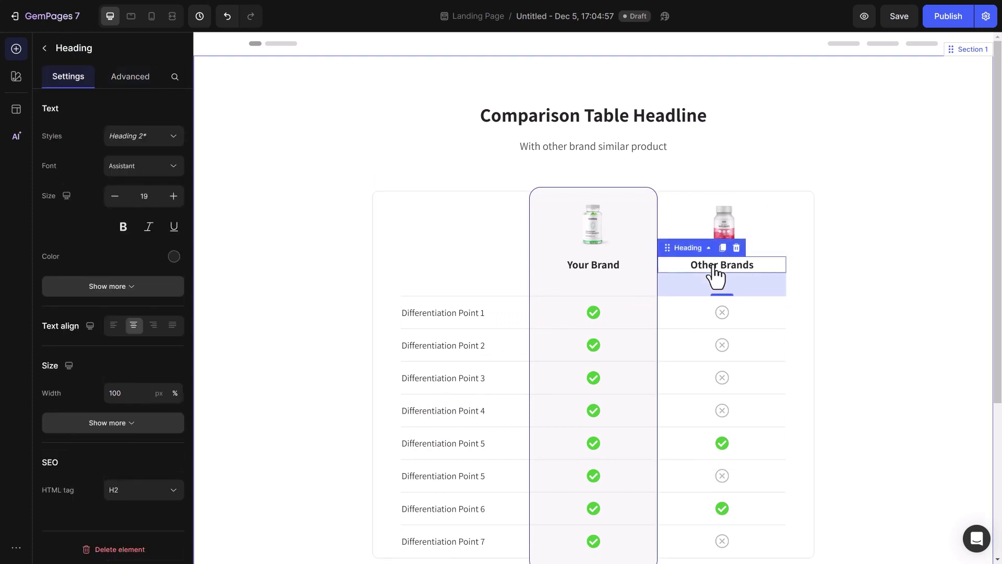
pyautogui.click(130, 76)
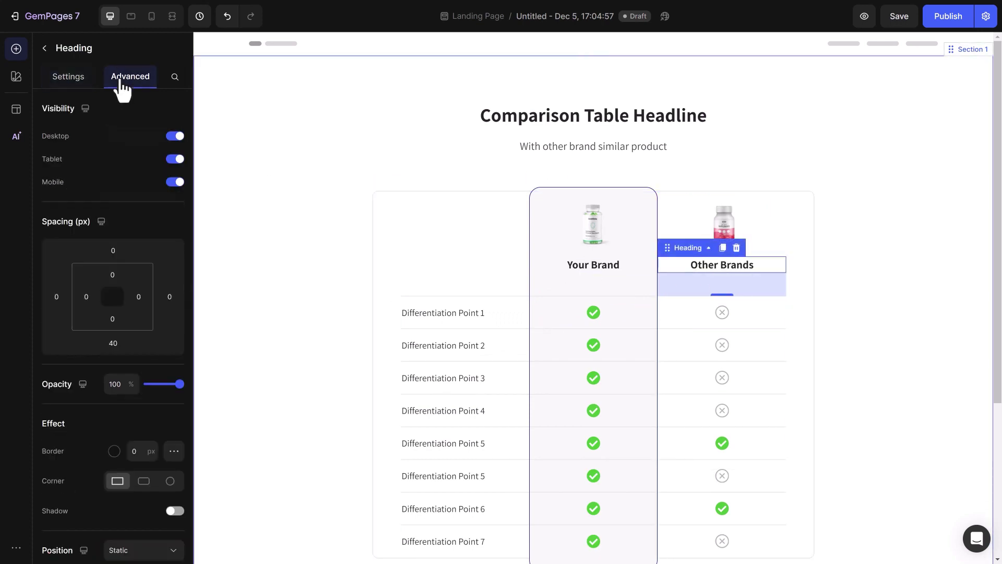
pyautogui.click(113, 343)
pyautogui.click(132, 451)
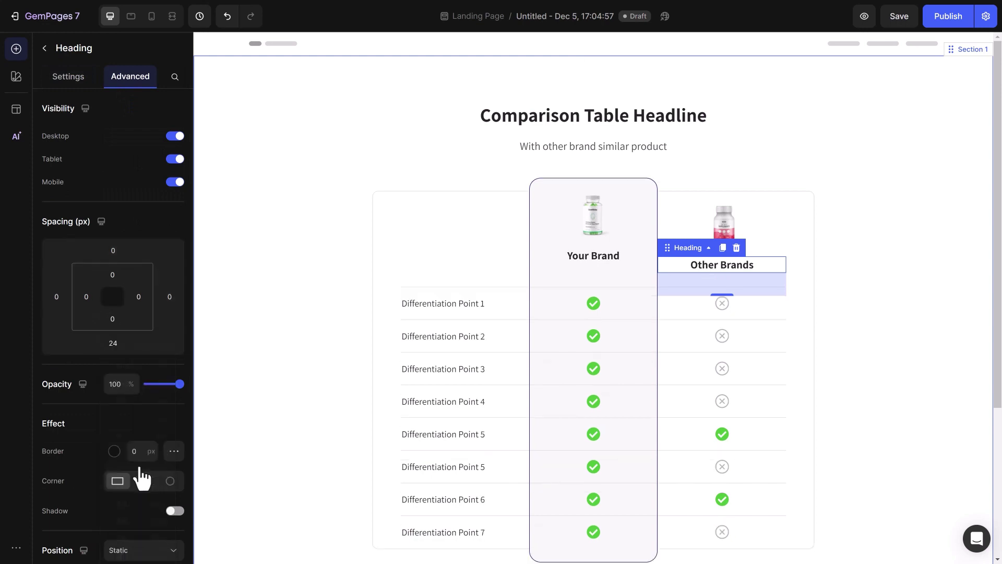
pyautogui.click(256, 428)
# - Look over the desktop comparison table and switch the editor to the mobile view
pyautogui.moveTo(999, 107); pyautogui.dragTo(999, 135)
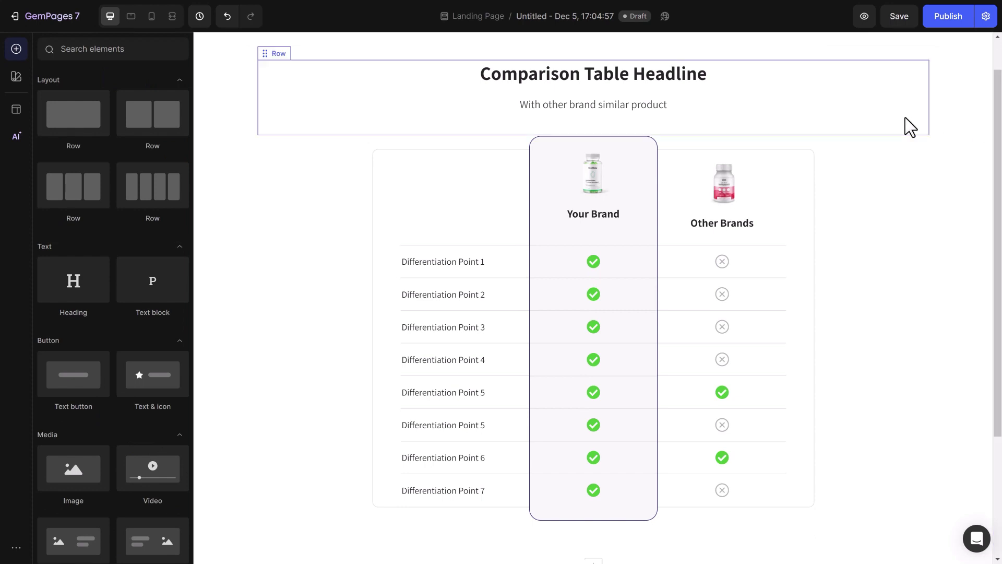
pyautogui.click(151, 17)
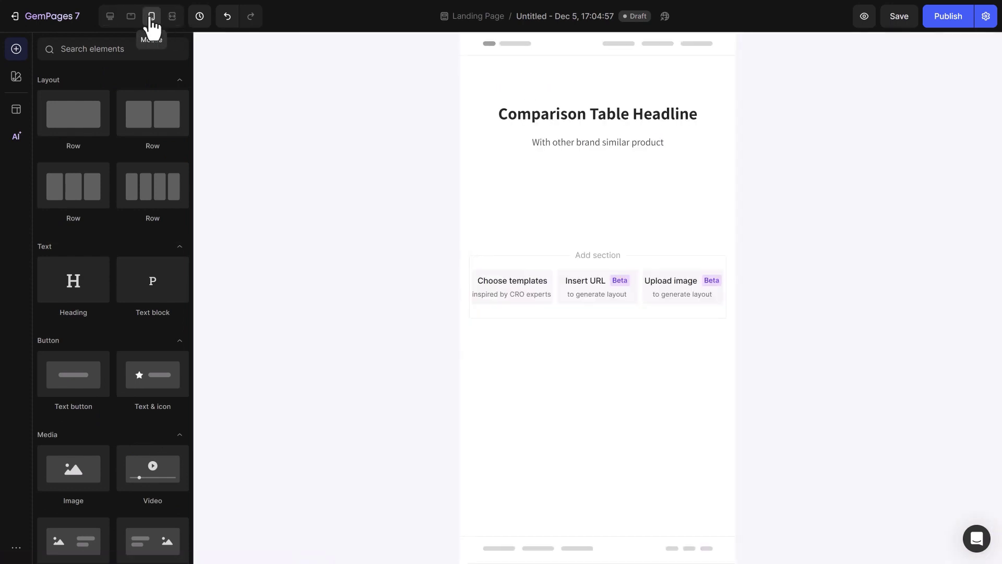
# - Add a two-column row below the headline, laid out side by side at 7:5 with an auto column gap, and open its visibility settings
pyautogui.moveTo(146, 108); pyautogui.dragTo(590, 195)
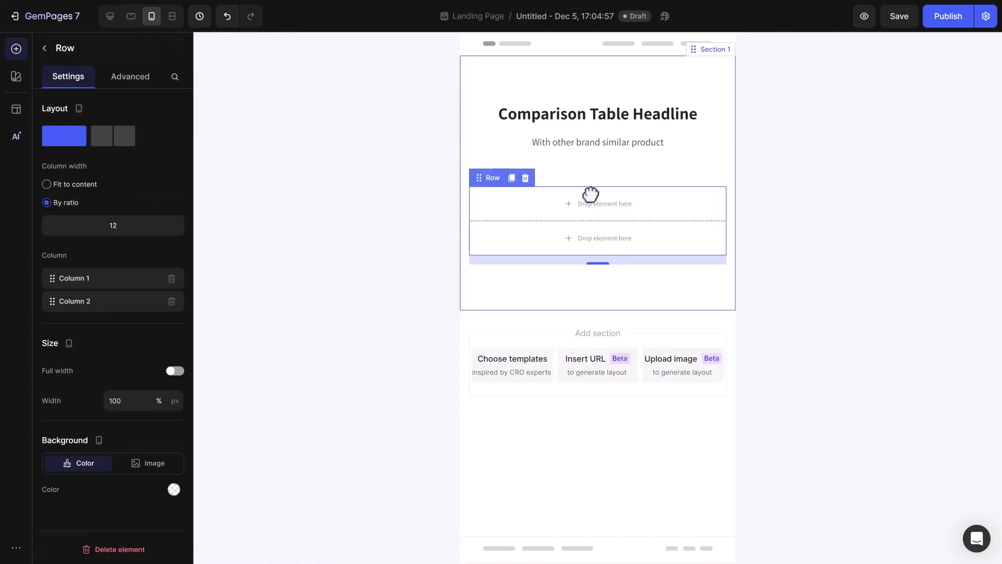
pyautogui.click(110, 137)
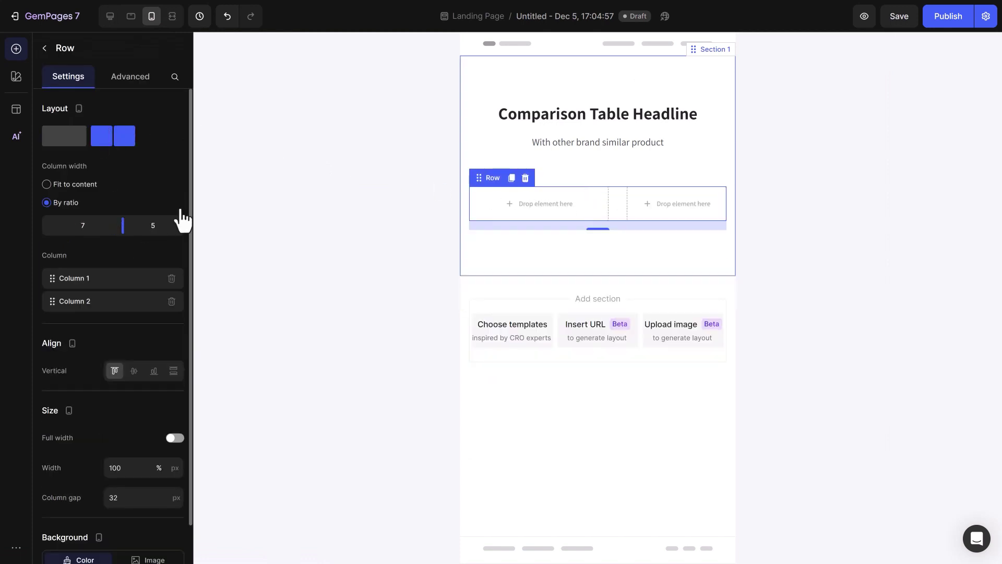
pyautogui.scroll(-2, 181, 250)
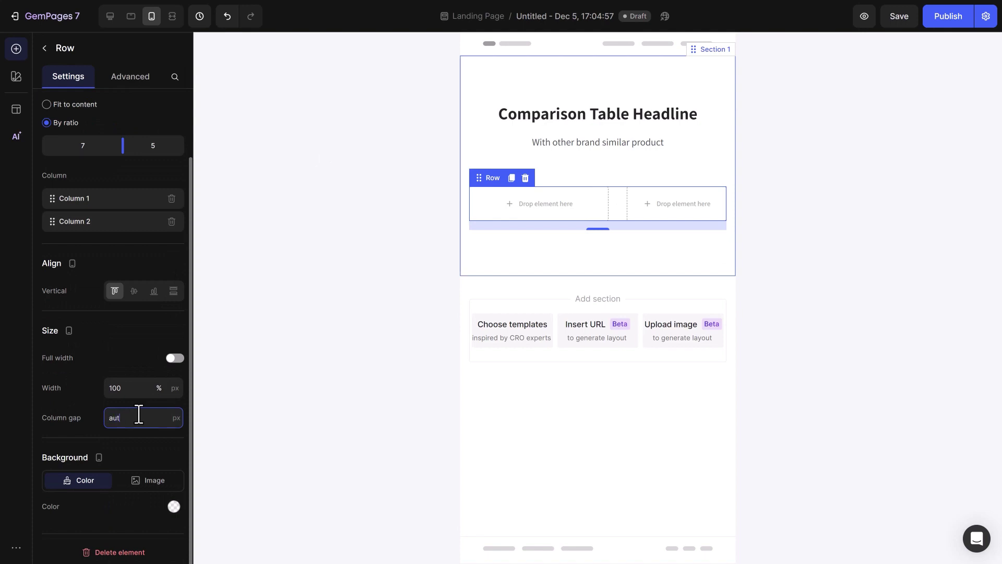
pyautogui.click(135, 83)
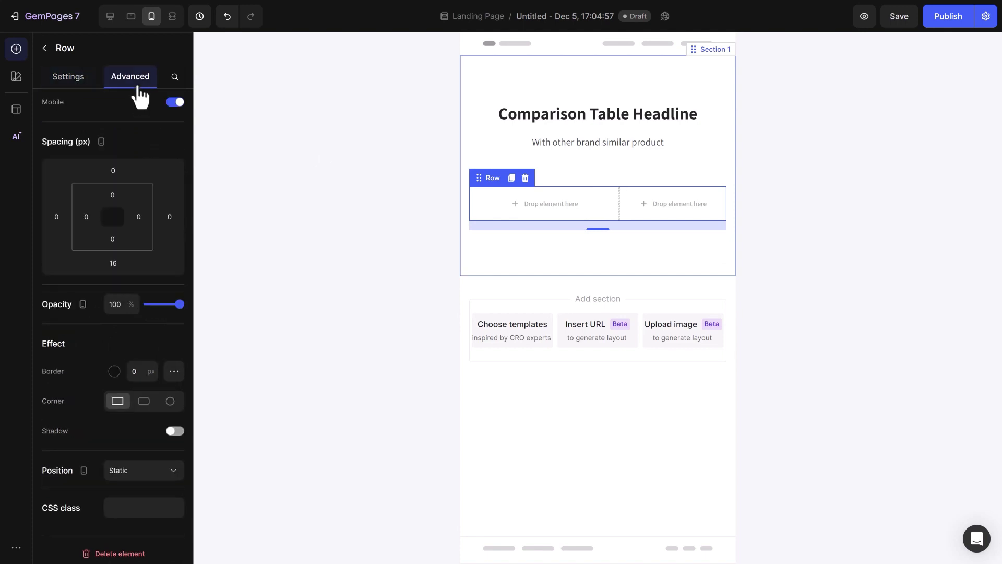
pyautogui.scroll(2, 183, 156)
pyautogui.moveTo(195, 150); pyautogui.dragTo(192, 129)
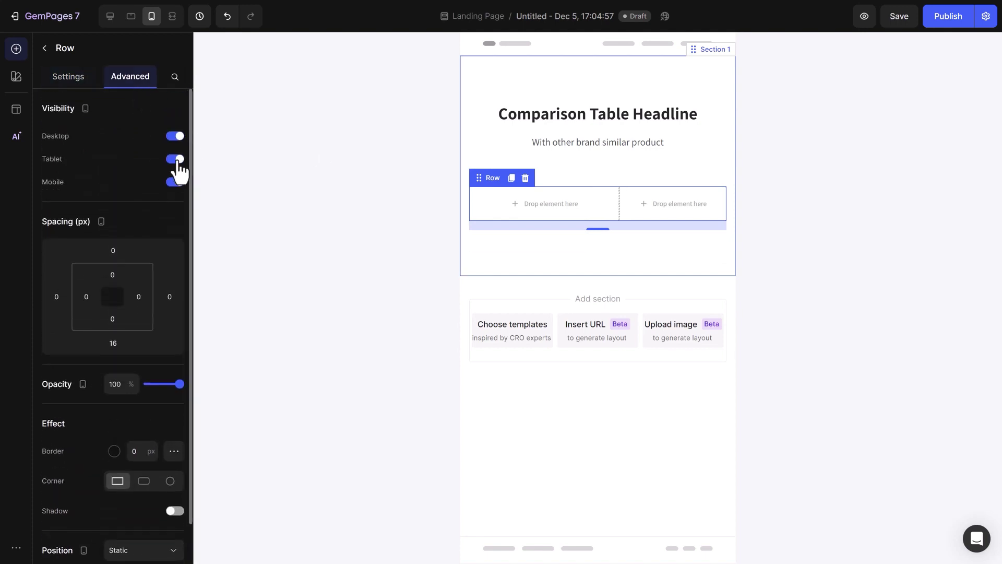
pyautogui.scroll(-2, 181, 146)
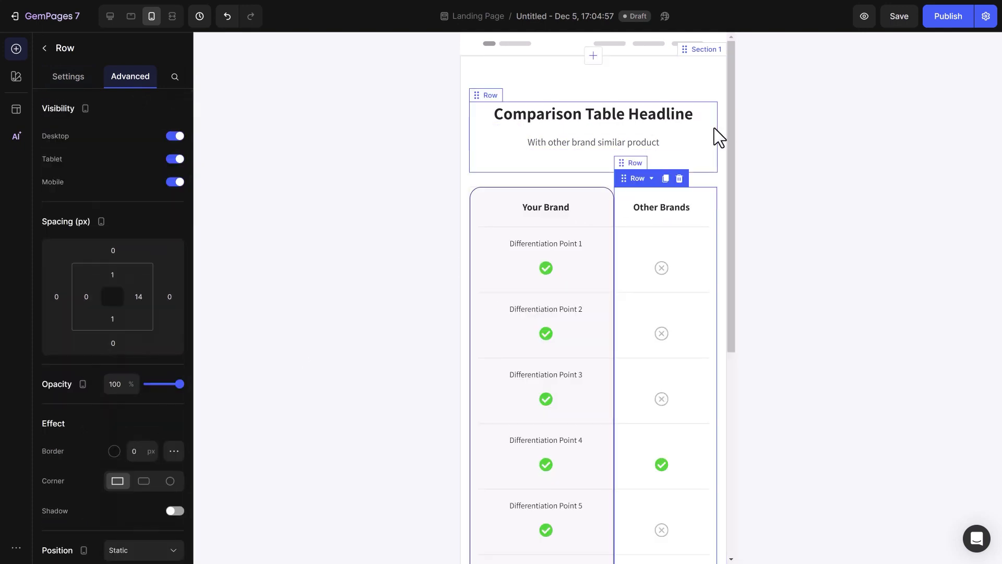
pyautogui.click(736, 131)
pyautogui.moveTo(736, 131)
pyautogui.mouseDown()
pyautogui.moveTo(740, 261)
pyautogui.moveTo(732, 121)
pyautogui.mouseUp()
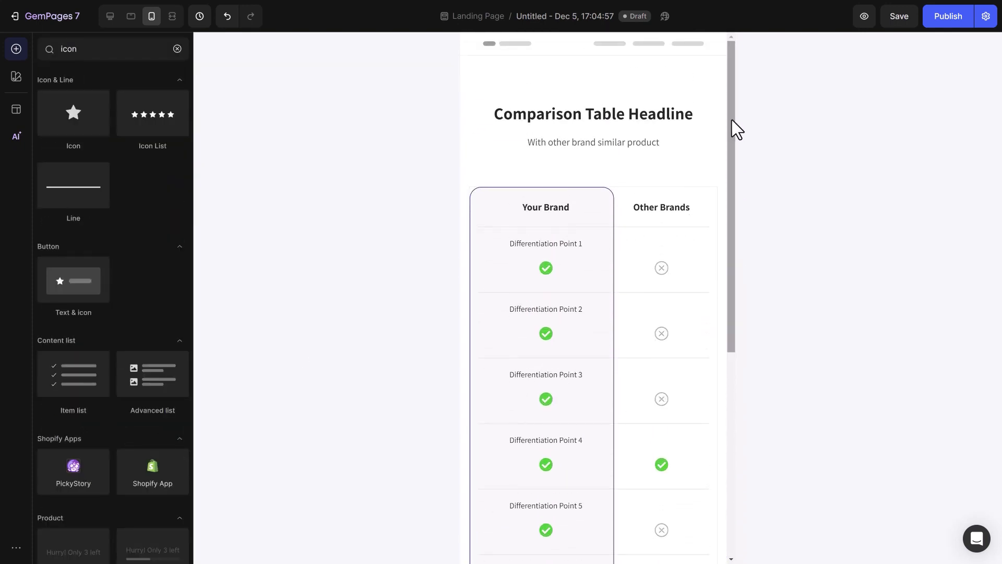
# - Switch the editor to the desktop view and add a text-and-icon button in a new section below the comparison table
pyautogui.click(110, 16)
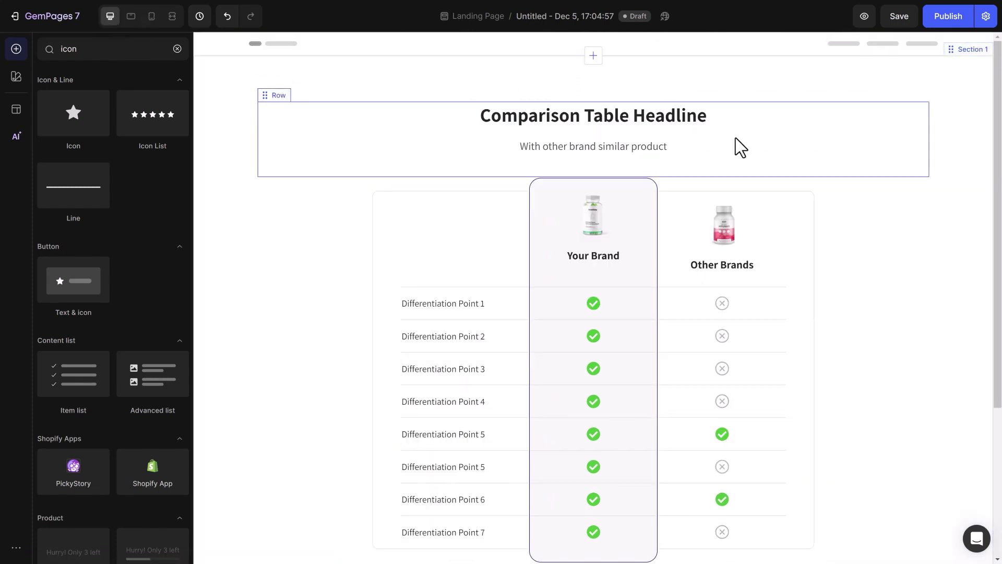
pyautogui.scroll(-1, 997, 193)
pyautogui.scroll(-3, 998, 193)
pyautogui.click(178, 49)
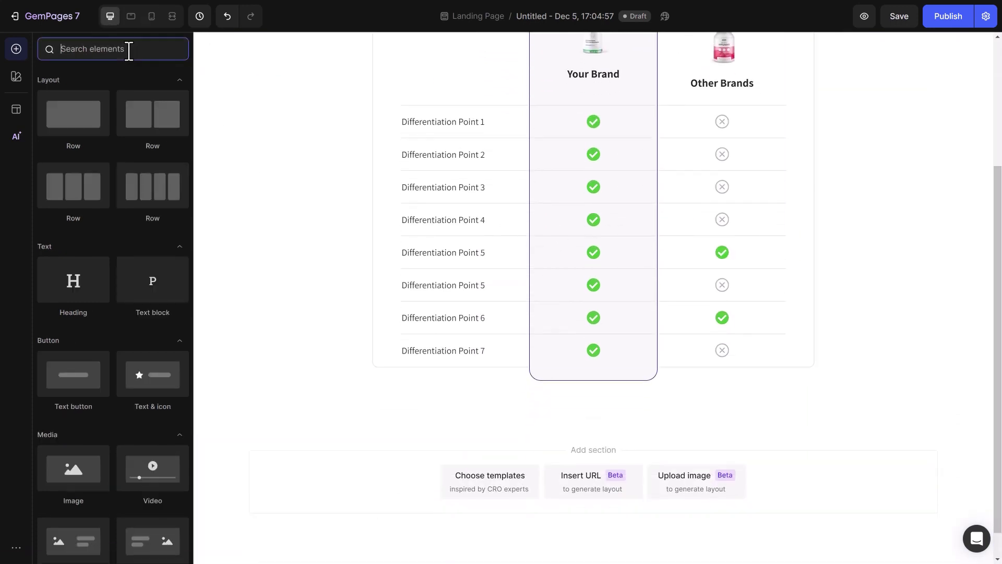
pyautogui.write('button')
pyautogui.moveTo(152, 113); pyautogui.dragTo(522, 455)
# - Give the button a yellow right-pointing hand icon after the text, coloured through its SVG code, and label it "REVEAL OFFER"
pyautogui.click(168, 138)
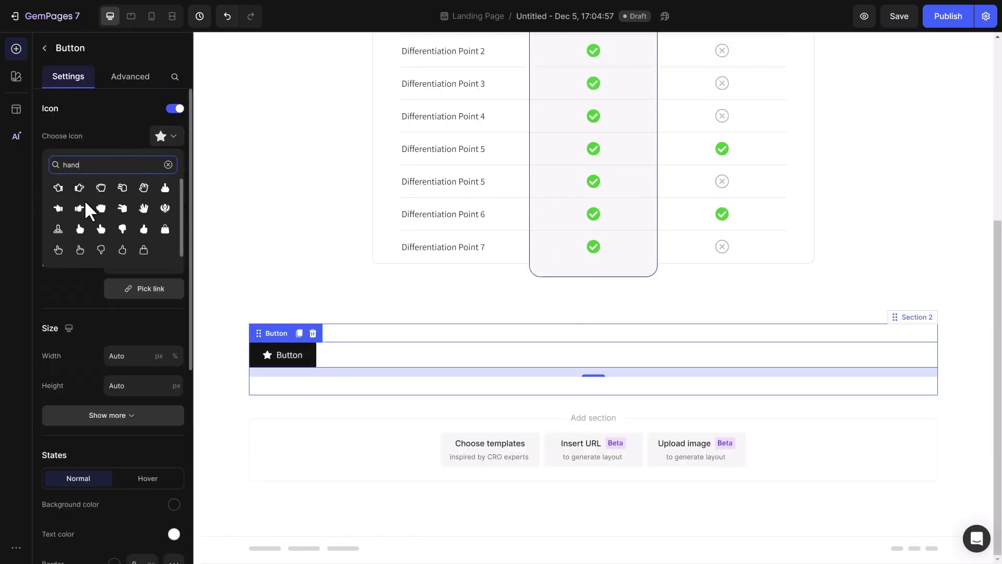
pyautogui.click(82, 202)
pyautogui.click(163, 197)
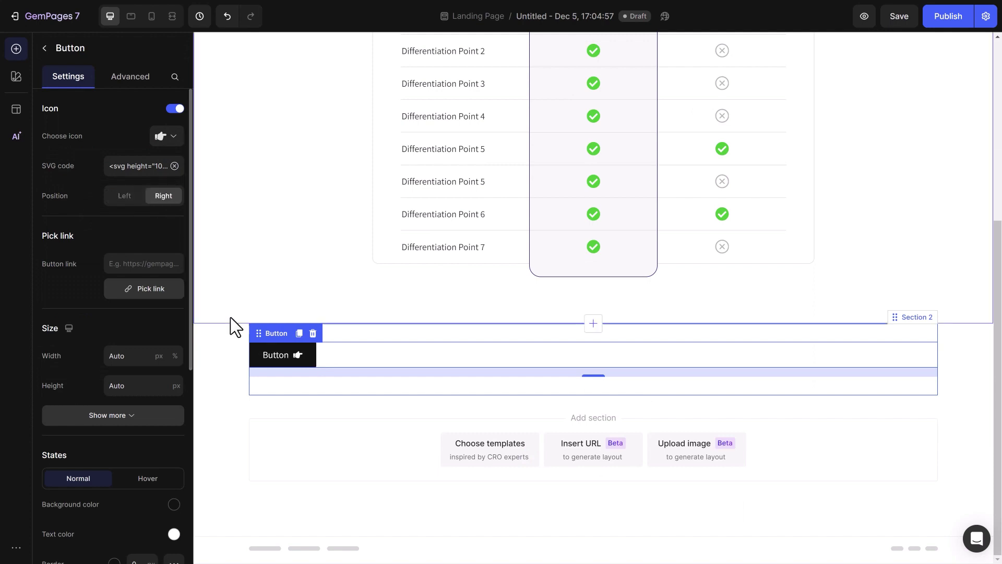
pyautogui.doubleClick(271, 355)
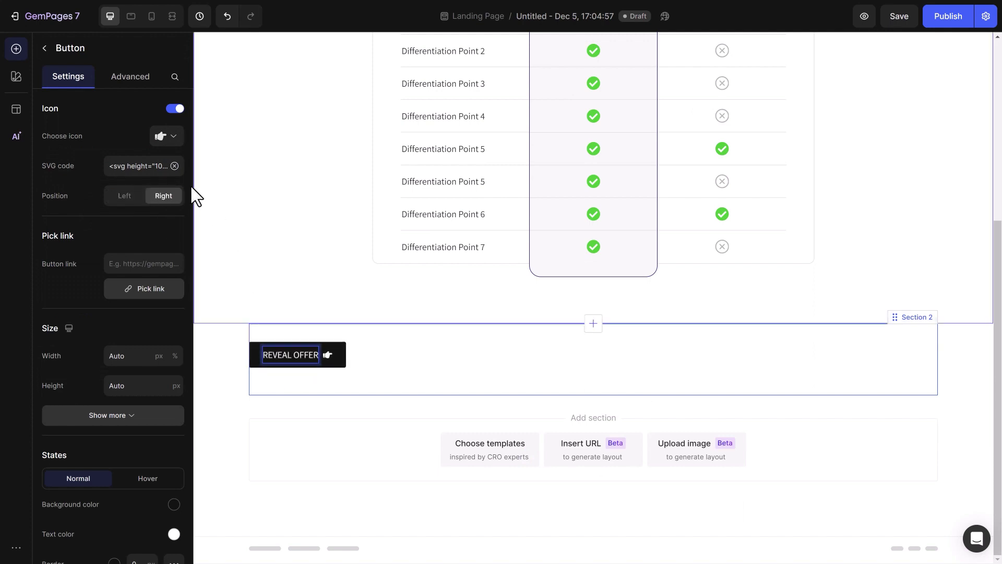
pyautogui.click(153, 166)
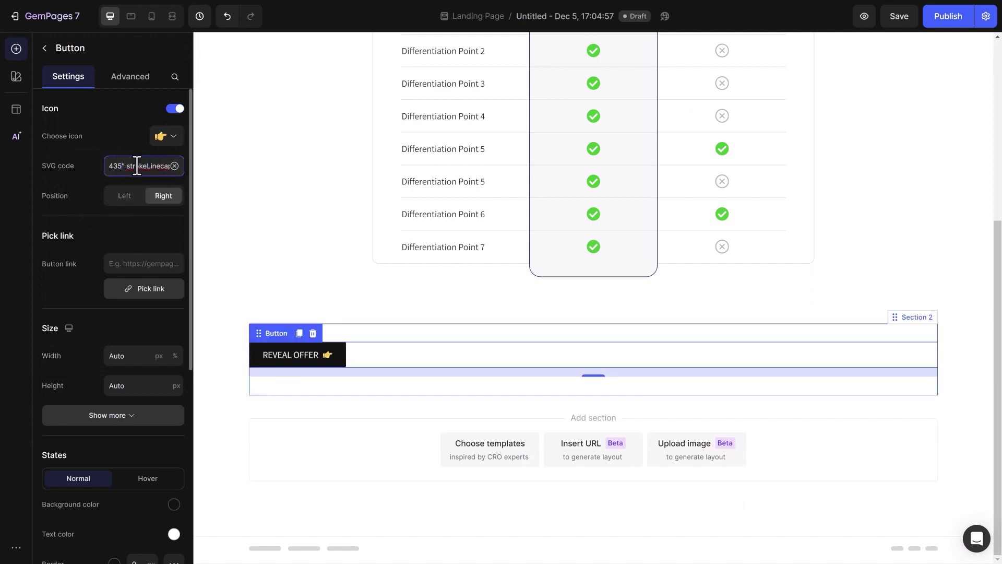
# - Set the "REVEAL OFFER" button's width to 468 px and its padding to L
pyautogui.scroll(-1, 190, 248)
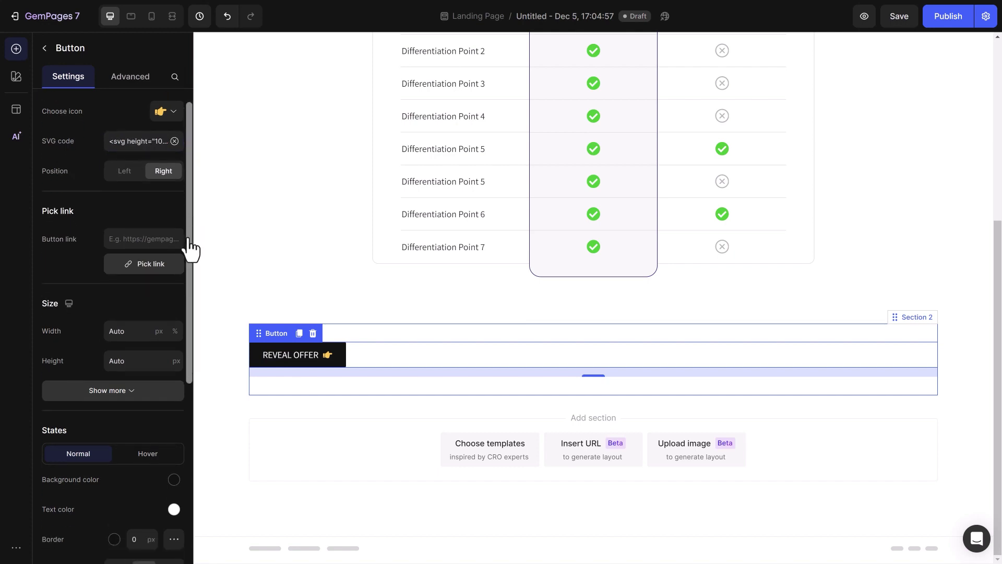
pyautogui.click(135, 304)
pyautogui.write('468')
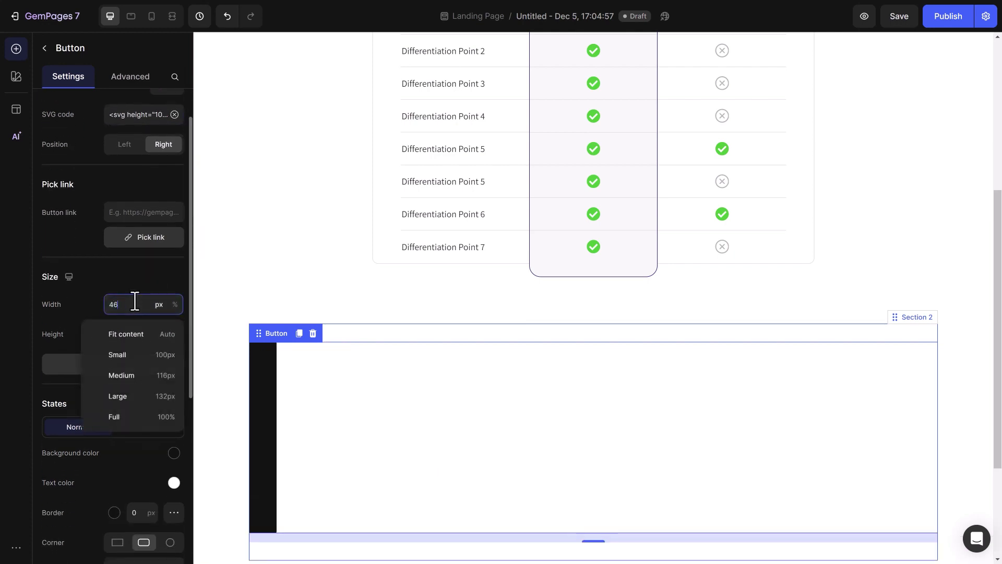
pyautogui.scroll(1, 135, 366)
pyautogui.click(153, 416)
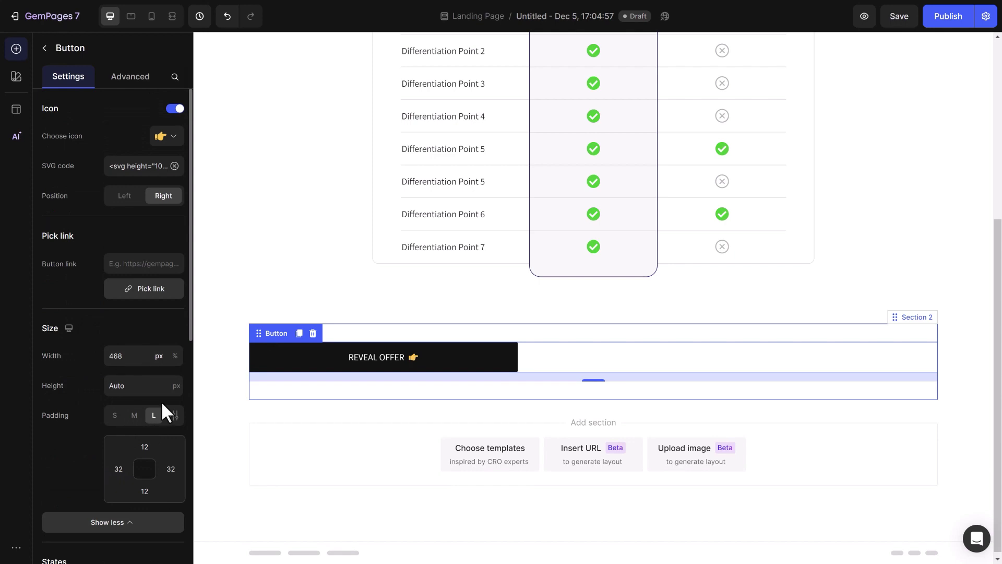
# - Set the button's background color to dark purple and its corner radius to 40
pyautogui.moveTo(190, 324); pyautogui.dragTo(193, 477)
pyautogui.click(174, 298)
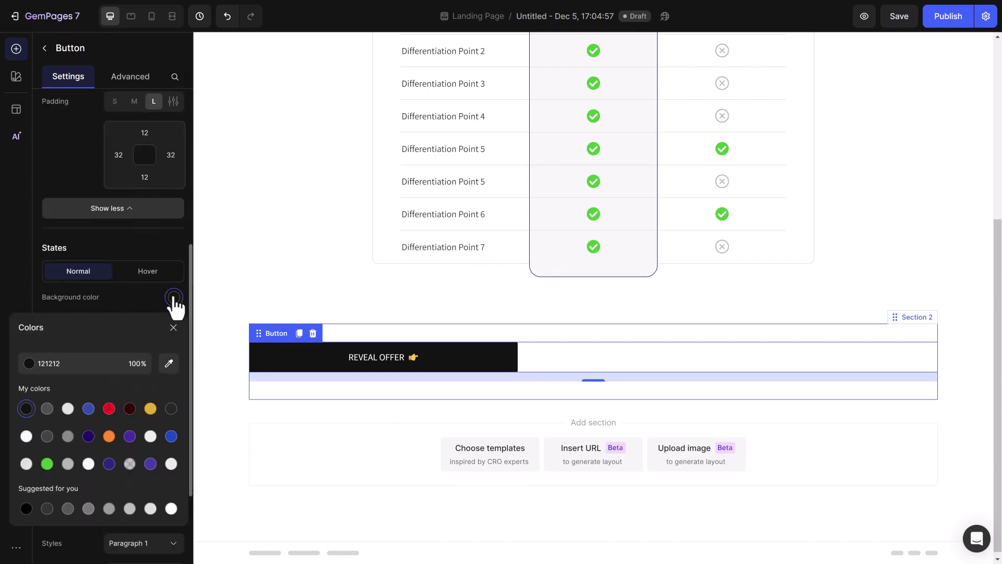
pyautogui.click(109, 463)
pyautogui.click(174, 327)
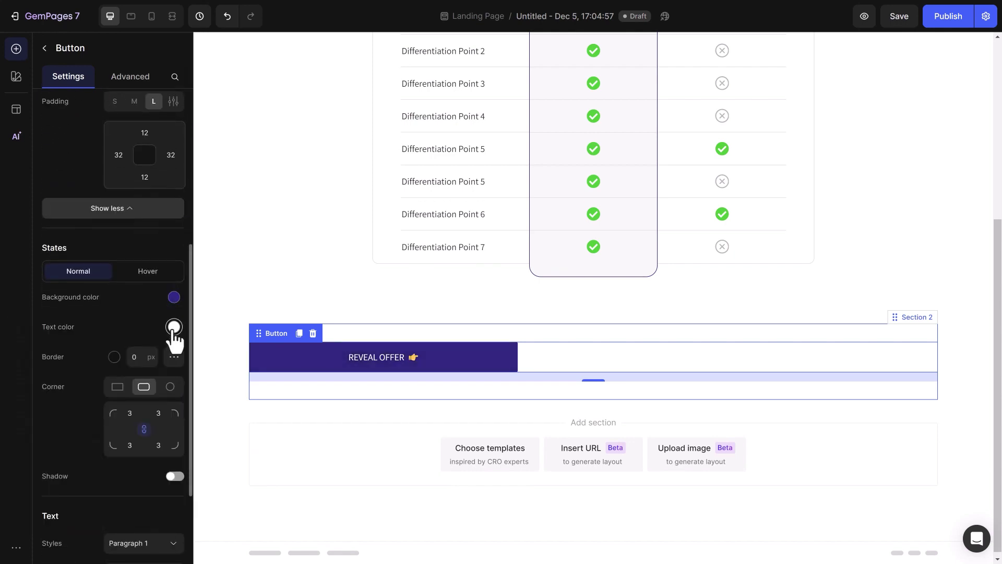
pyautogui.click(136, 413)
pyautogui.write('40')
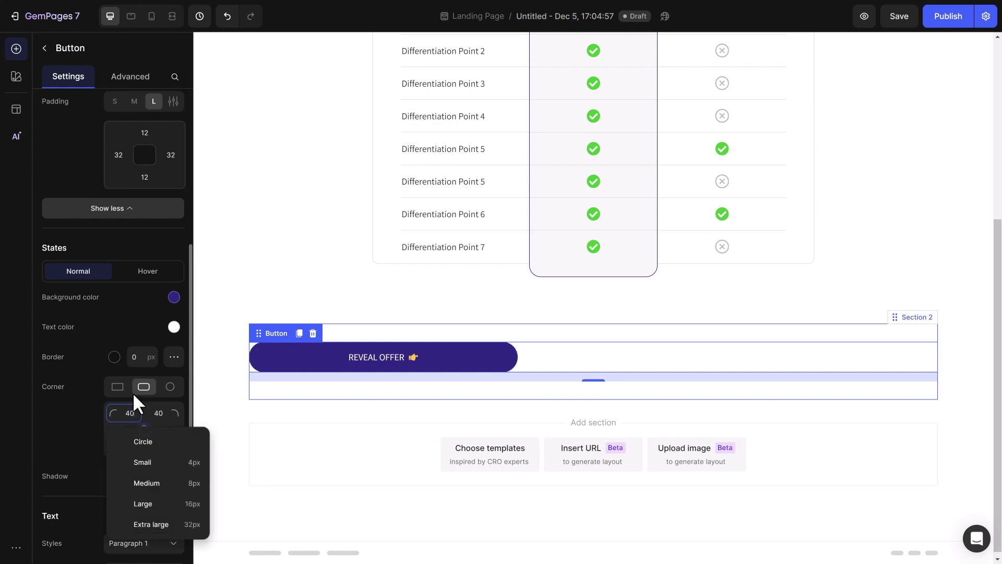
# - Set the button's text size to 19 for desktop and increase it by one for mobile, returning to the desktop view
pyautogui.scroll(-4, 180, 413)
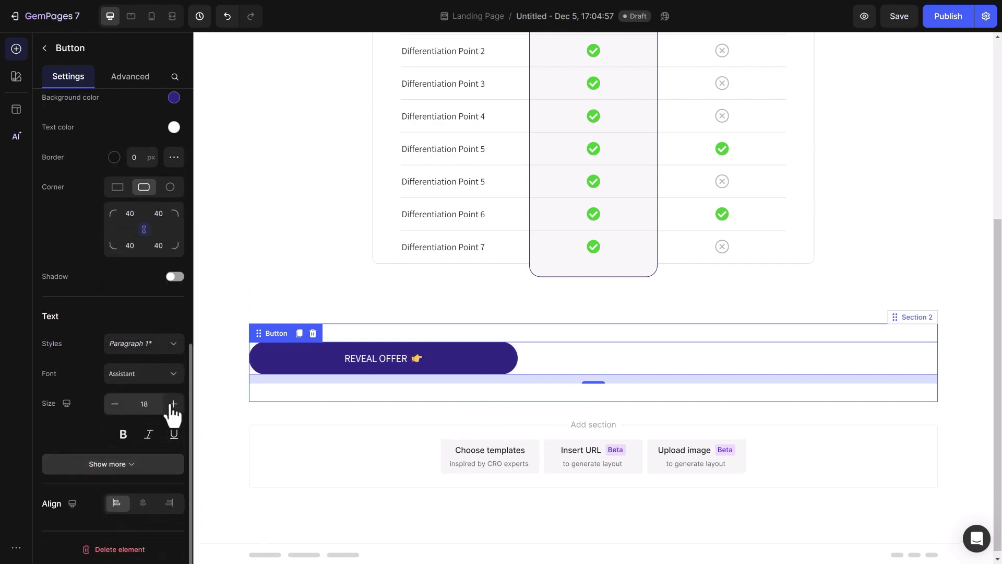
pyautogui.click(151, 16)
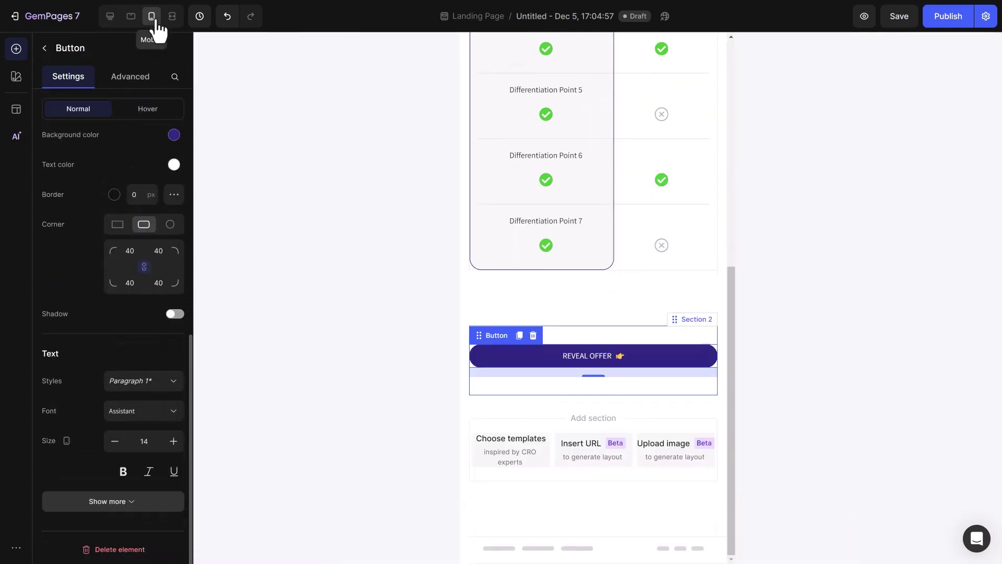
pyautogui.click(174, 442)
pyautogui.click(110, 16)
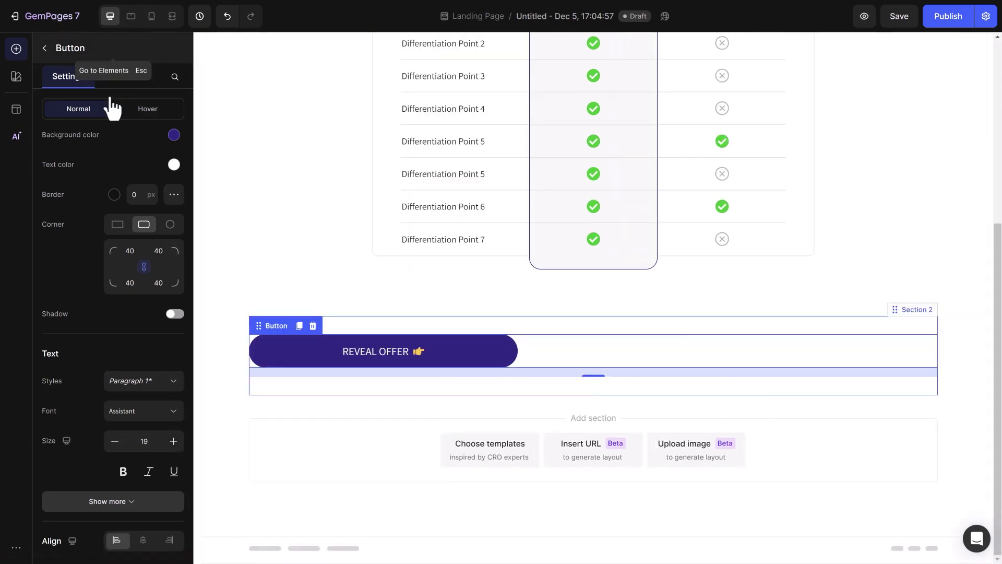
# - Center the "REVEAL OFFER" button and turn on its shadow with an adjusted color and a blur of 8 px
pyautogui.click(143, 540)
pyautogui.scroll(-1, 159, 402)
pyautogui.click(176, 276)
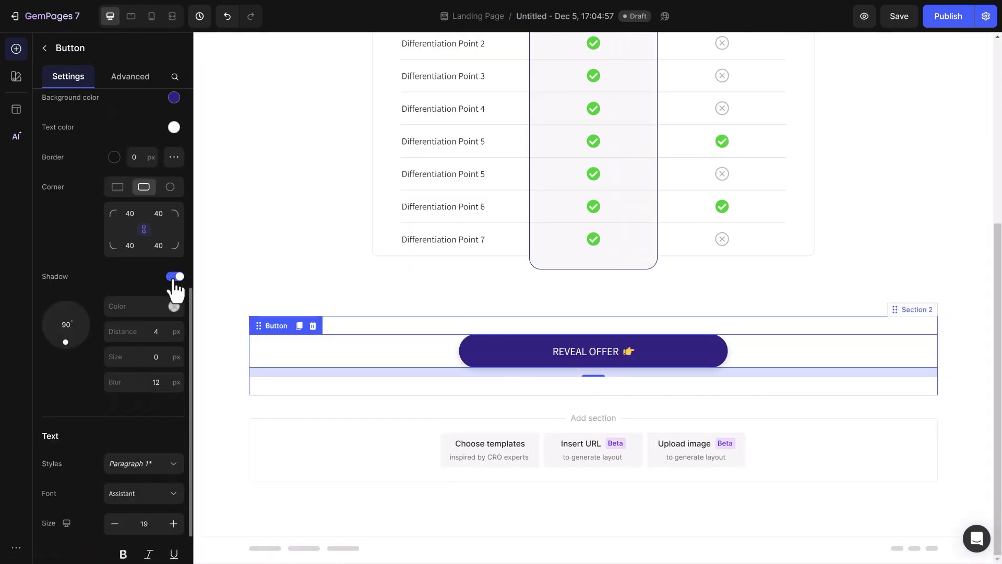
pyautogui.click(174, 306)
pyautogui.click(141, 372)
pyautogui.click(174, 337)
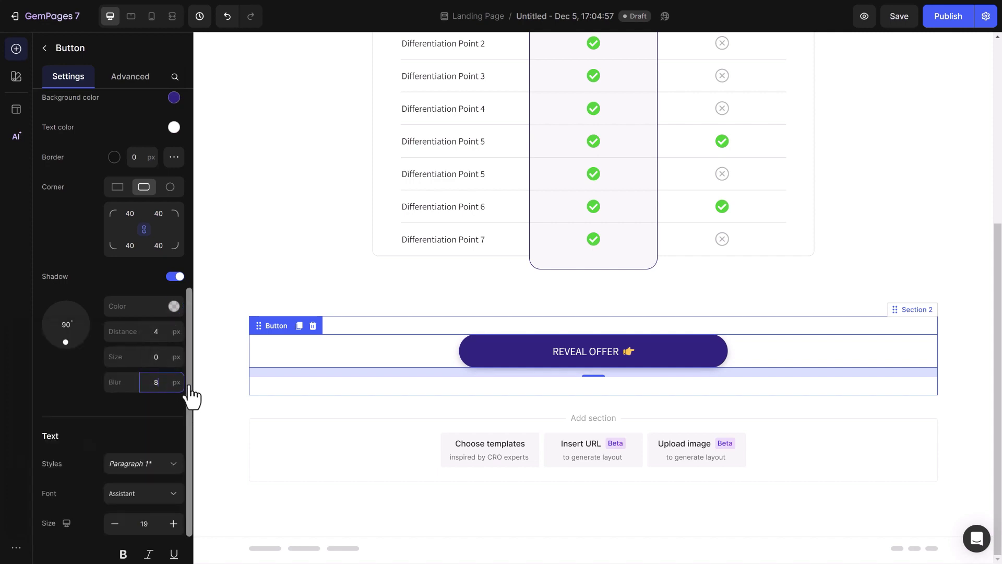
# - Add an item list with a single item below the "REVEAL OFFER" button, with an icon-to-text spacing of 4 px
pyautogui.click(51, 58)
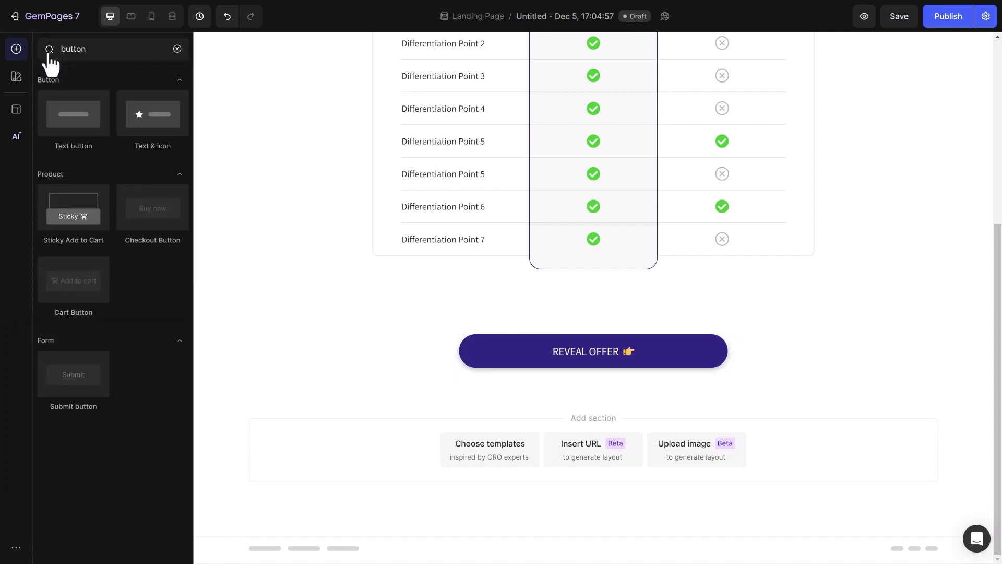
pyautogui.click(178, 49)
pyautogui.write('item')
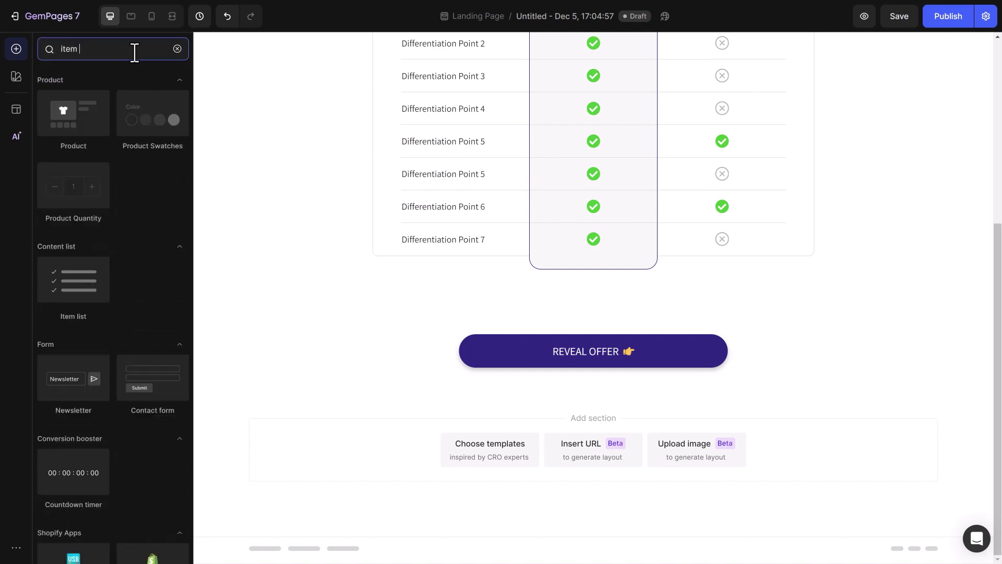
pyautogui.write(' list')
pyautogui.moveTo(160, 194); pyautogui.dragTo(555, 384)
pyautogui.click(172, 186)
pyautogui.click(172, 161)
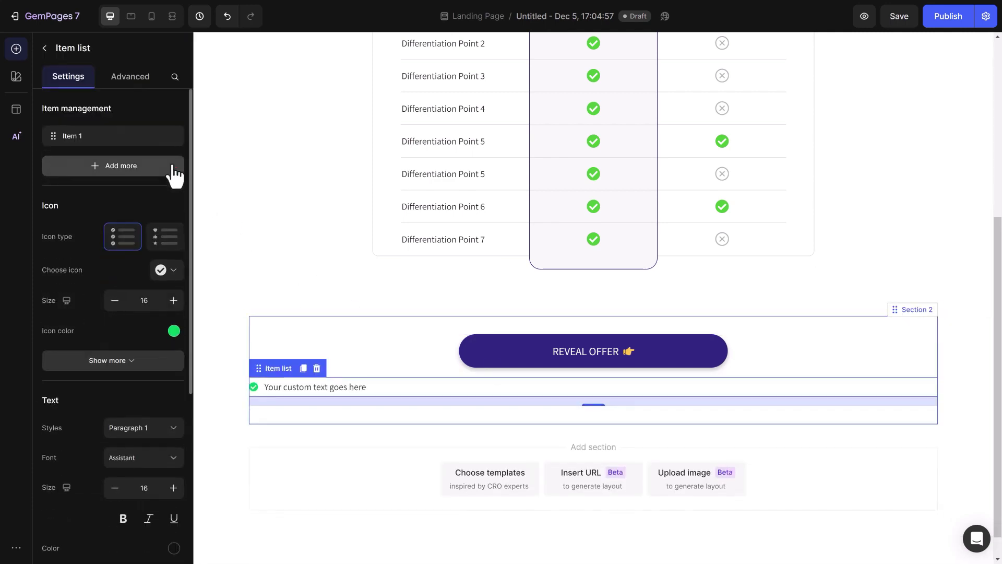
pyautogui.scroll(-6, 179, 309)
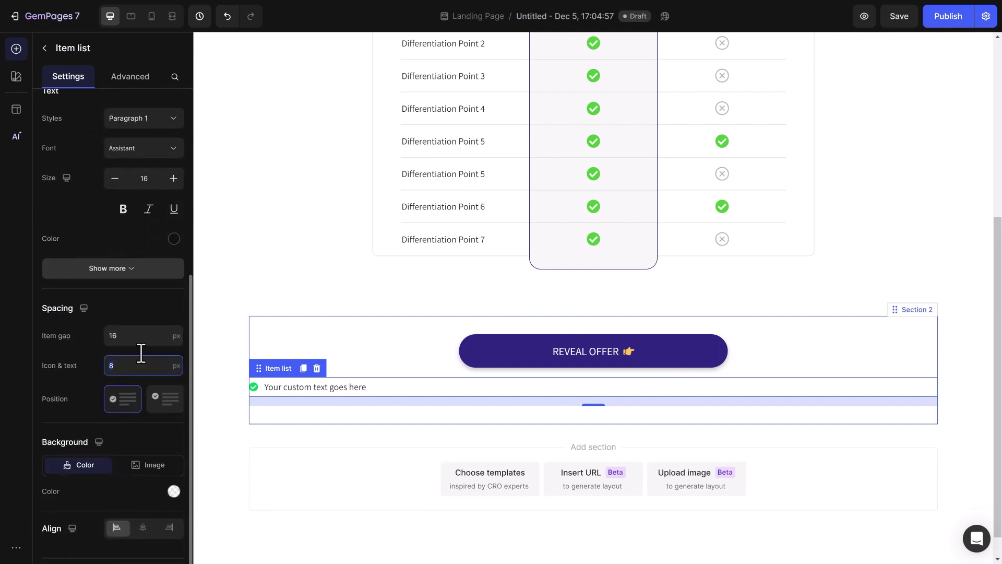
# - Change the list item's text to "30 day money back guarantee" and center the item list
pyautogui.doubleClick(325, 385)
pyautogui.hotkey('ctrl', 'a')
pyautogui.write('30 day money back guarantee')
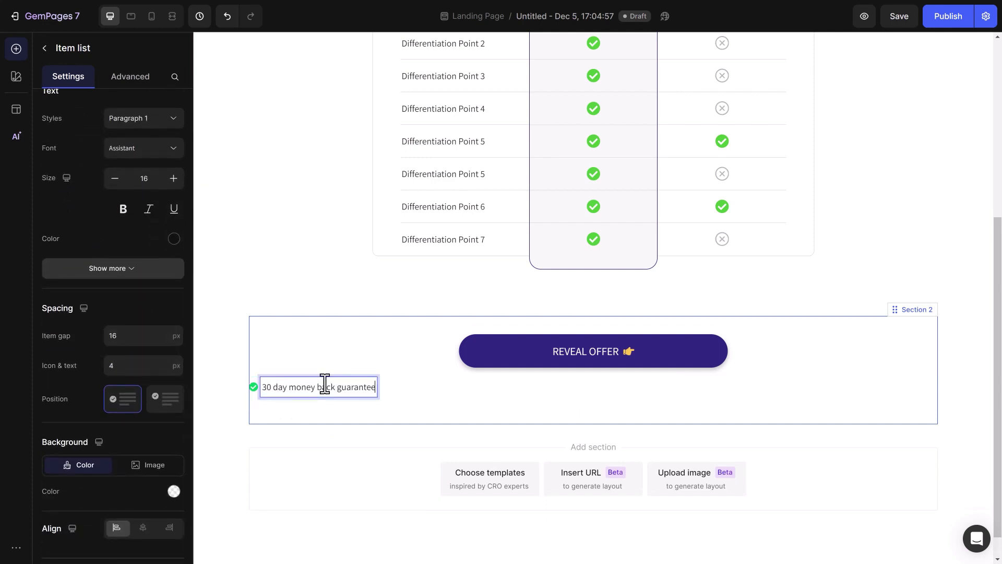
pyautogui.click(408, 388)
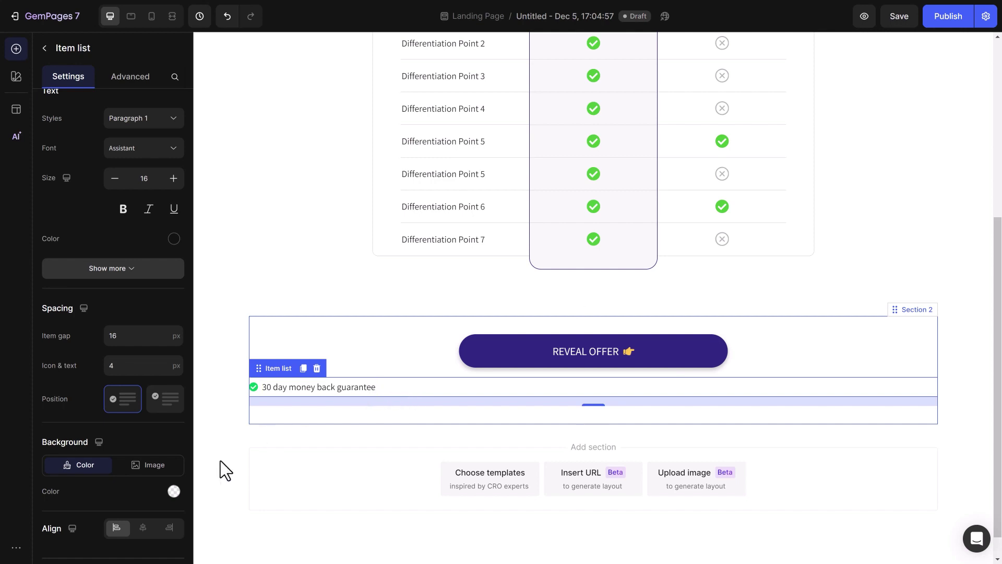
pyautogui.click(143, 529)
pyautogui.moveTo(998, 337); pyautogui.dragTo(981, 137)
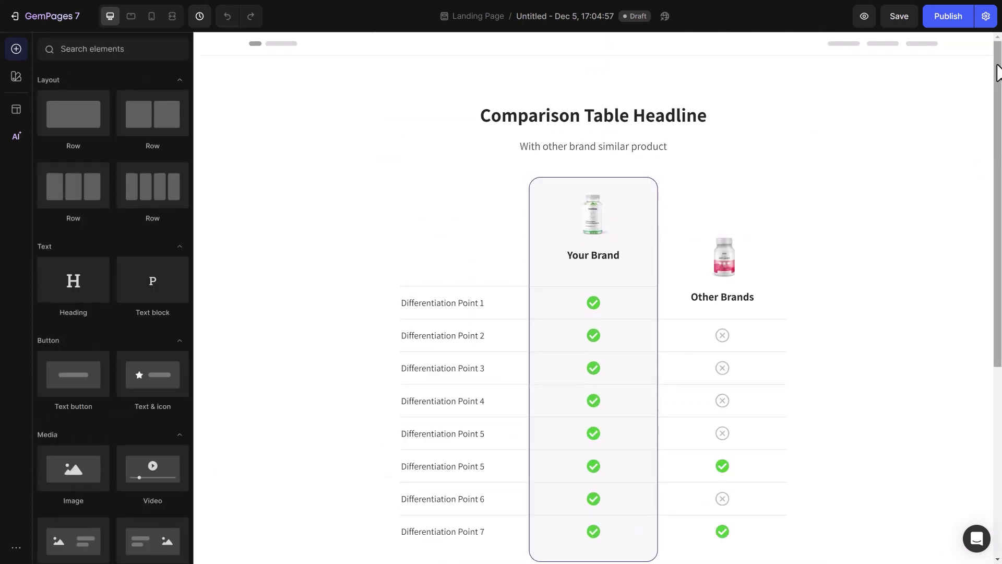
pyautogui.moveTo(998, 71)
pyautogui.mouseDown()
pyautogui.moveTo(1000, 175)
pyautogui.moveTo(1000, 68)
pyautogui.mouseUp()
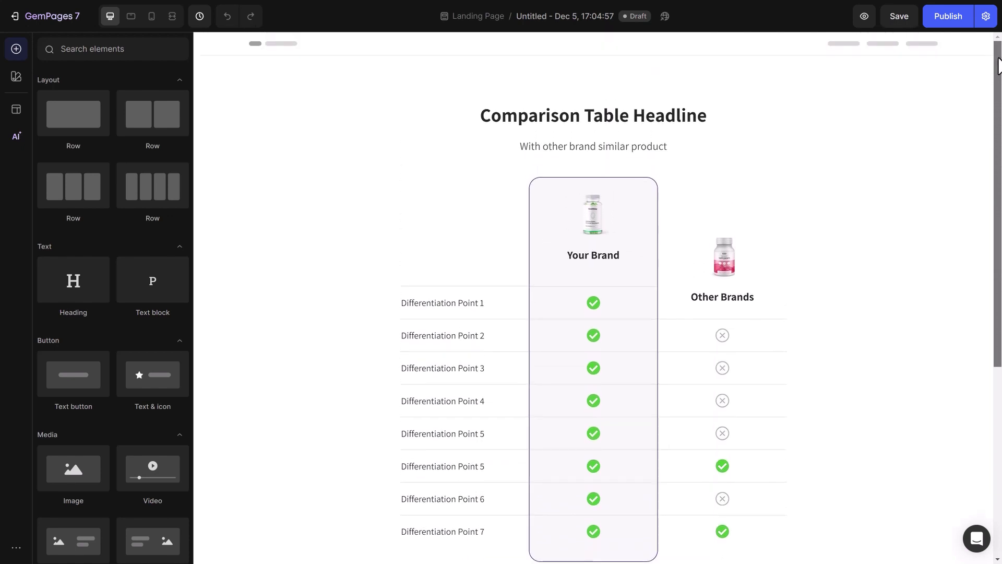